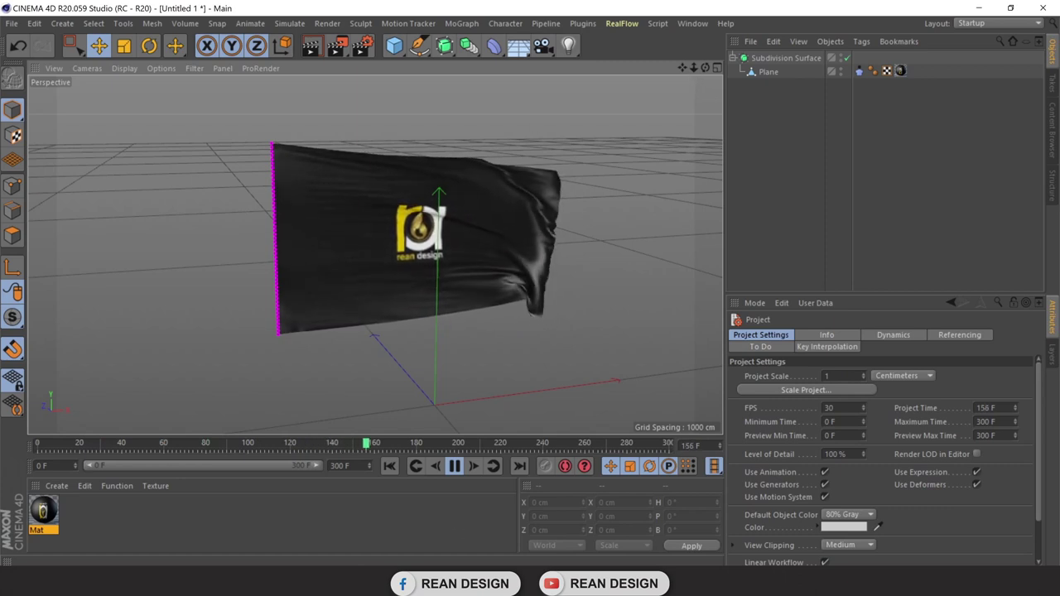
Stop playback at frame 0, shorten the preview range, and delete the Subdivision Surface with its Plane.
click(454, 465)
click(389, 466)
drag(317, 467, 218, 472)
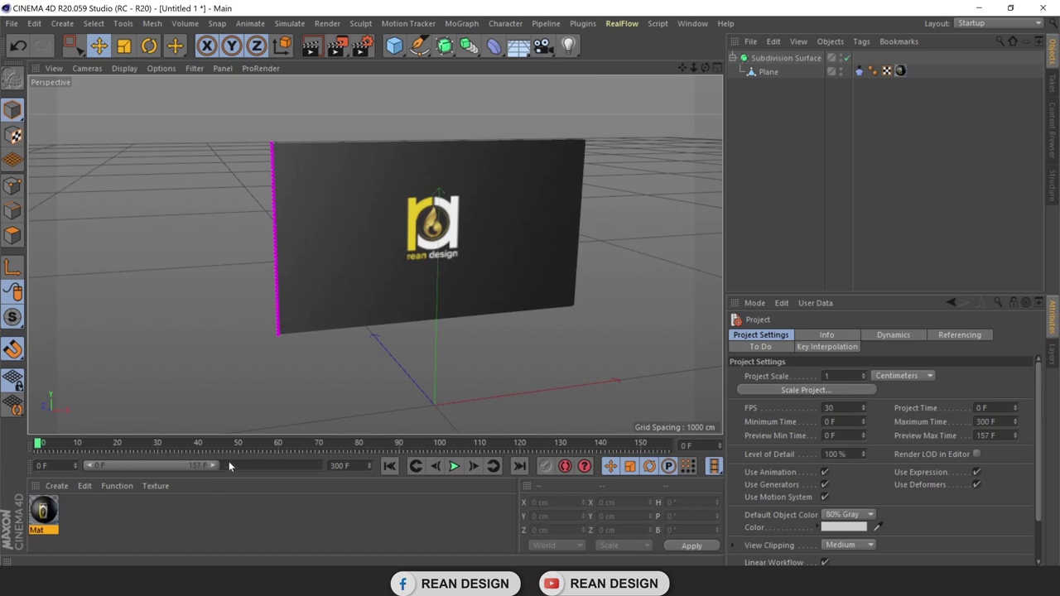
click(769, 61)
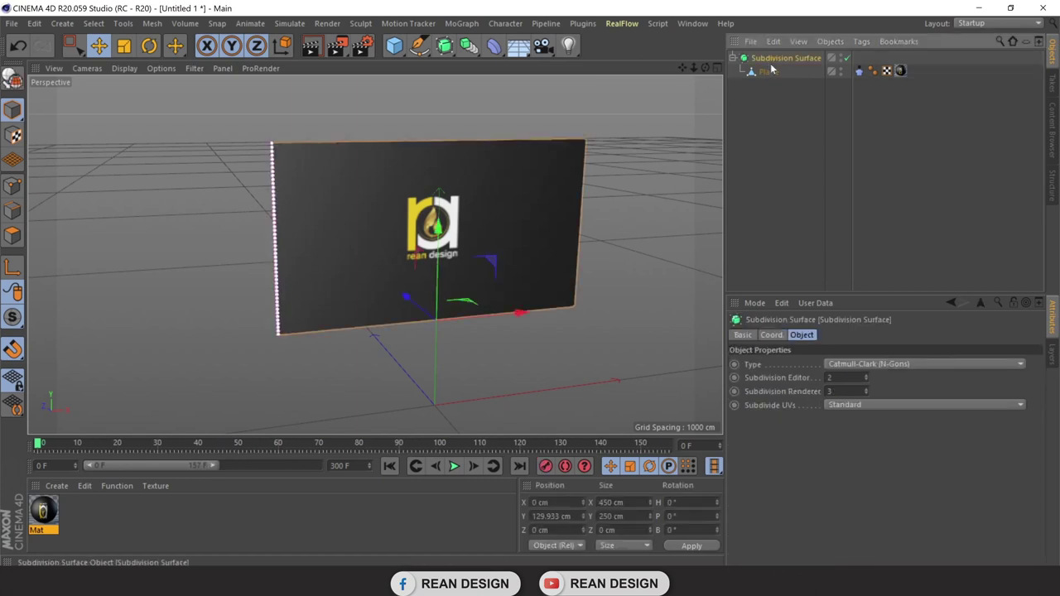
key(Delete)
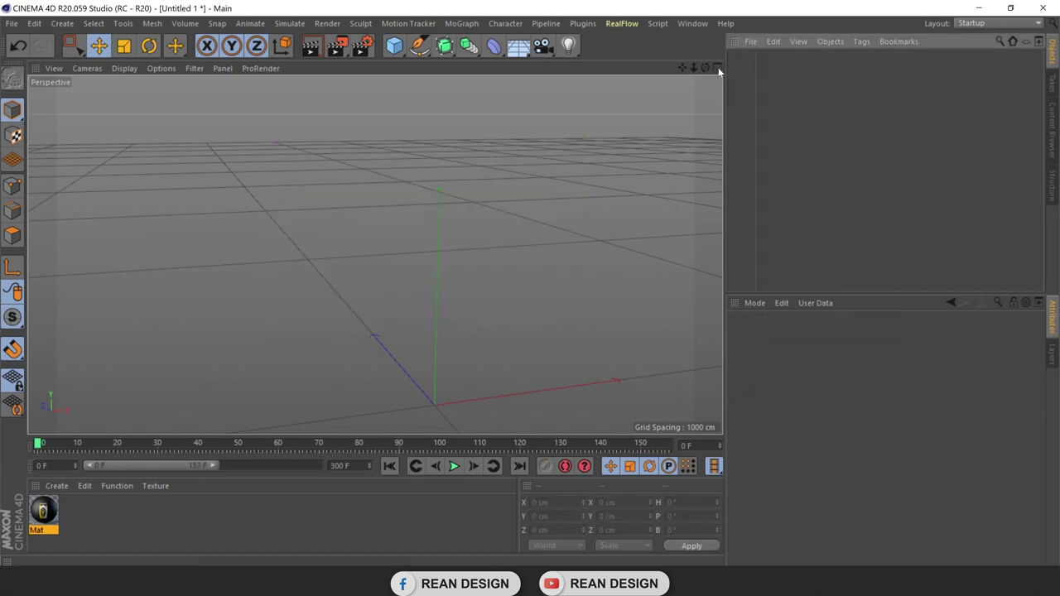
Add a Plane primitive and set the viewport to Gouraud Shading (Lines).
mouse_move(375, 255)
mouse_down()
mouse_move(711, 67)
mouse_move(529, 110)
mouse_up()
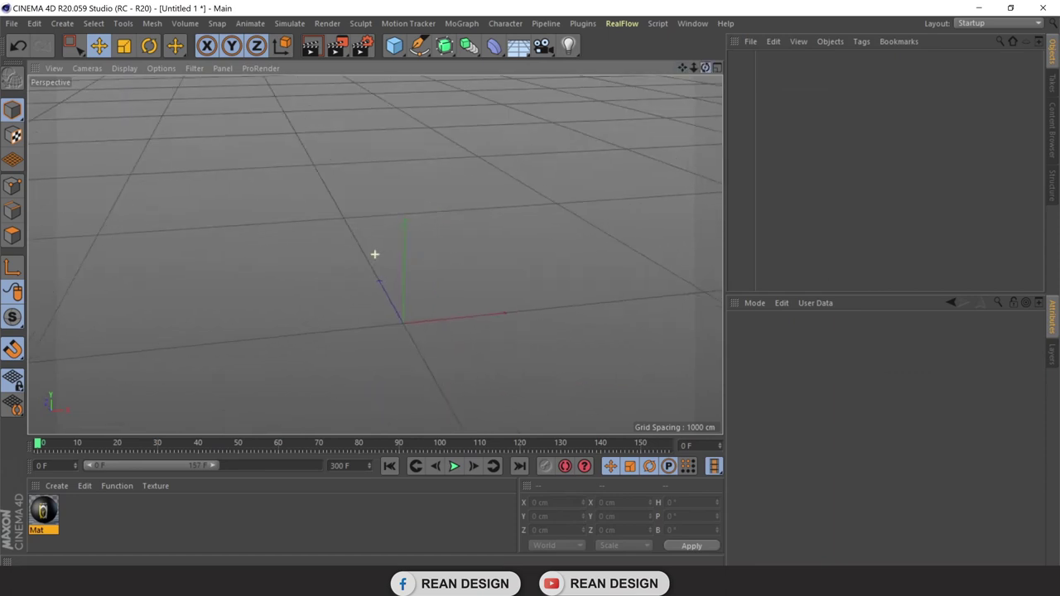
click(404, 52)
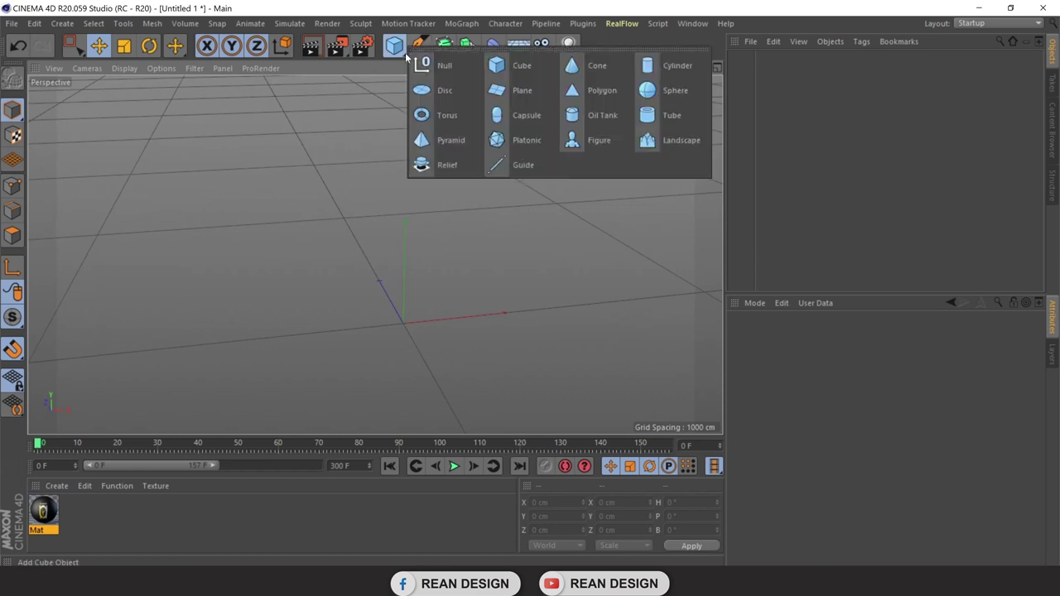
click(522, 90)
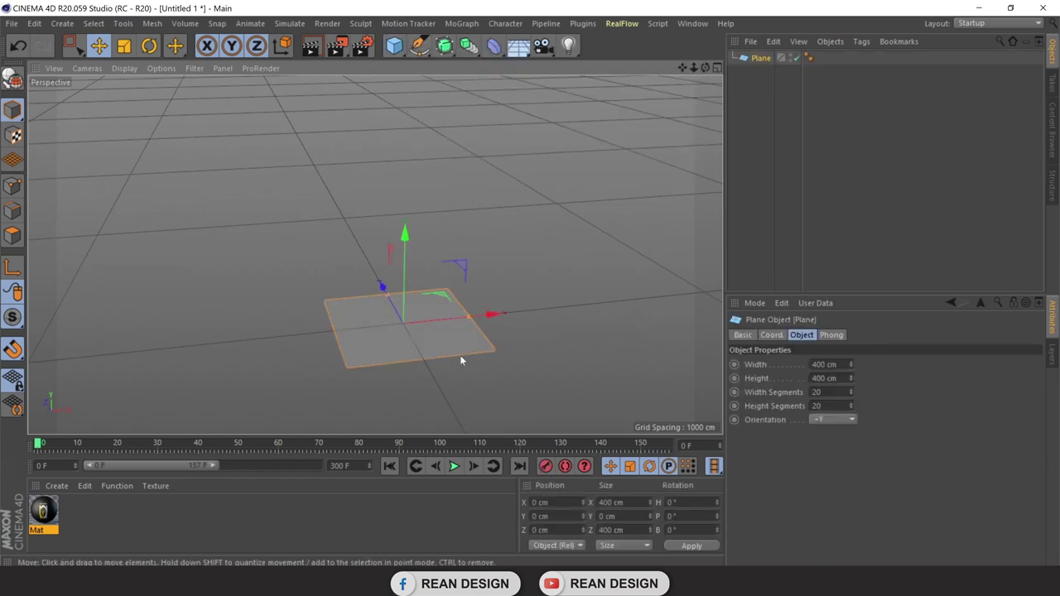
click(126, 68)
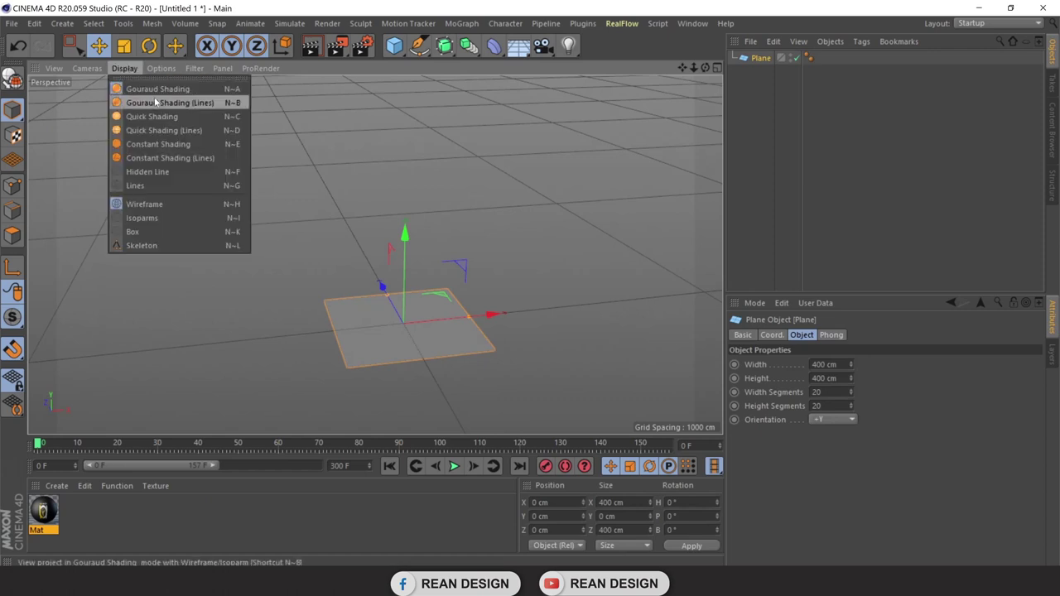
click(155, 97)
scroll(417, 373, up, 2)
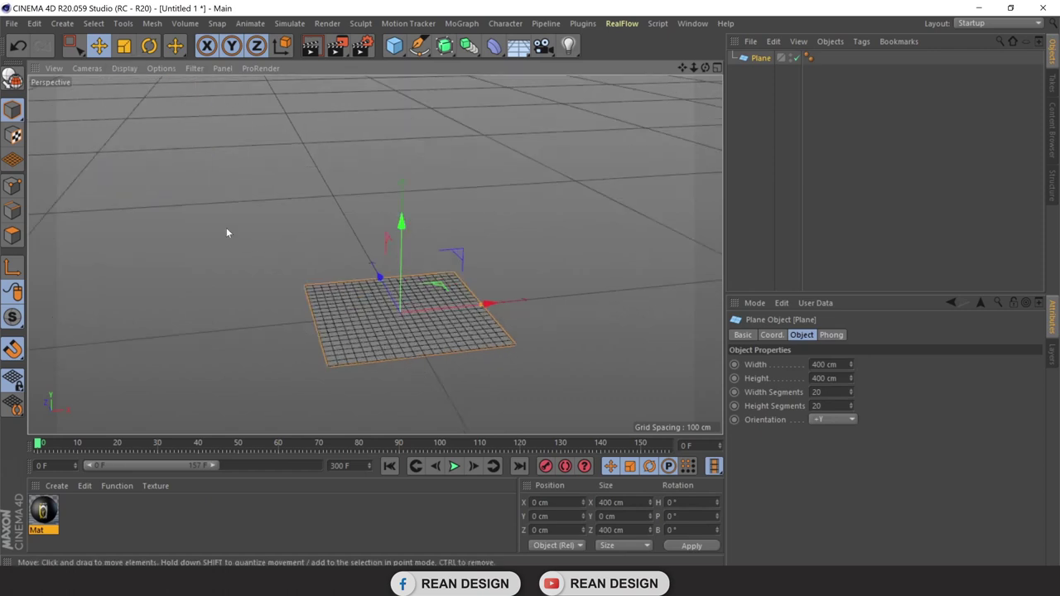
scroll(449, 327, up, 1)
scroll(436, 356, up, 1)
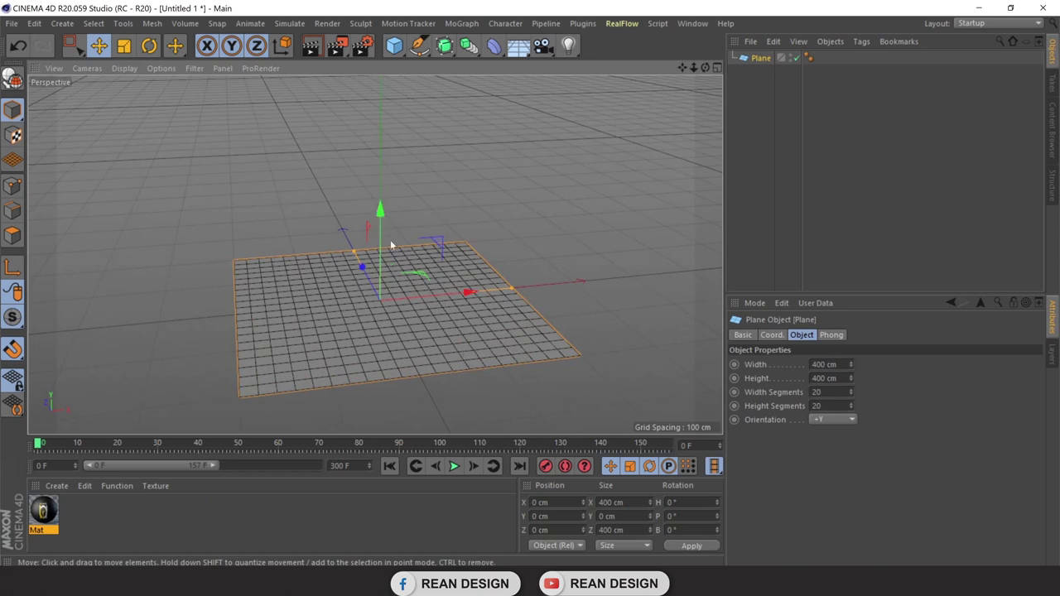
Stand the plane upright with +Z orientation and raise it to Y 234.51 cm.
click(850, 421)
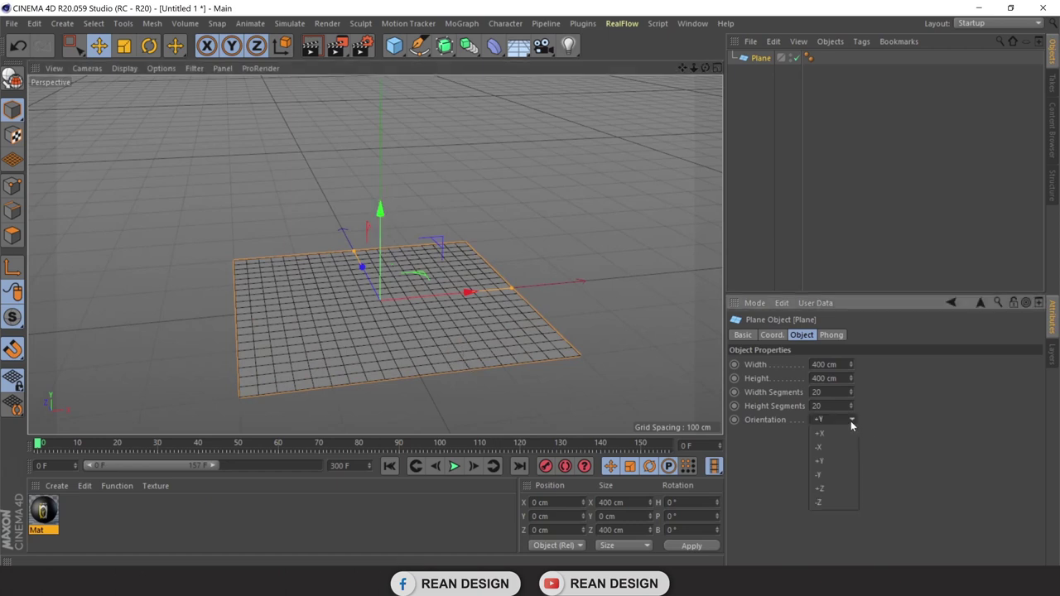
click(825, 491)
scroll(539, 358, down, 3)
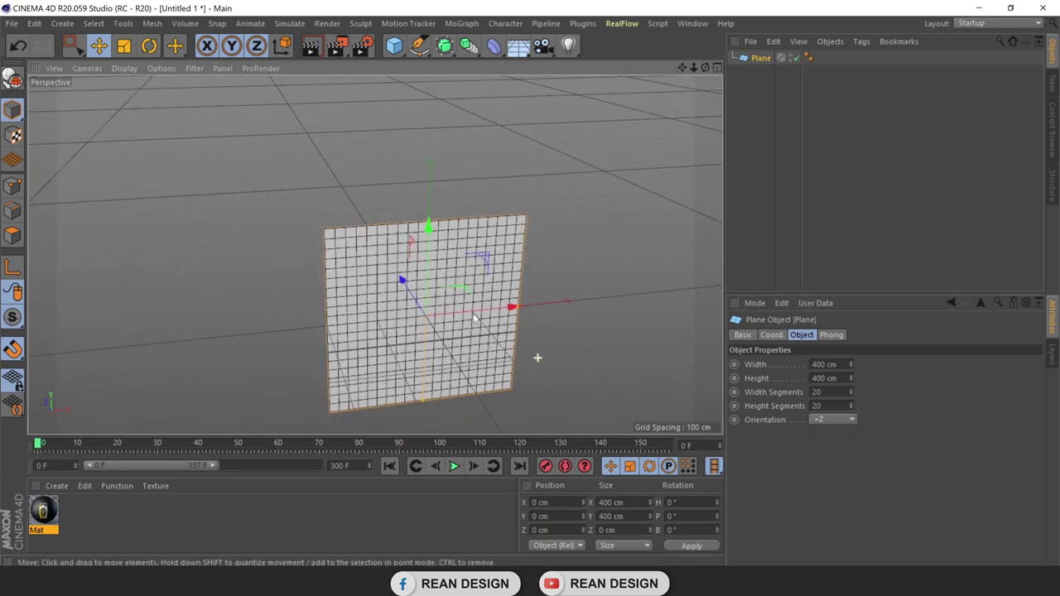
drag(418, 233, 427, 108)
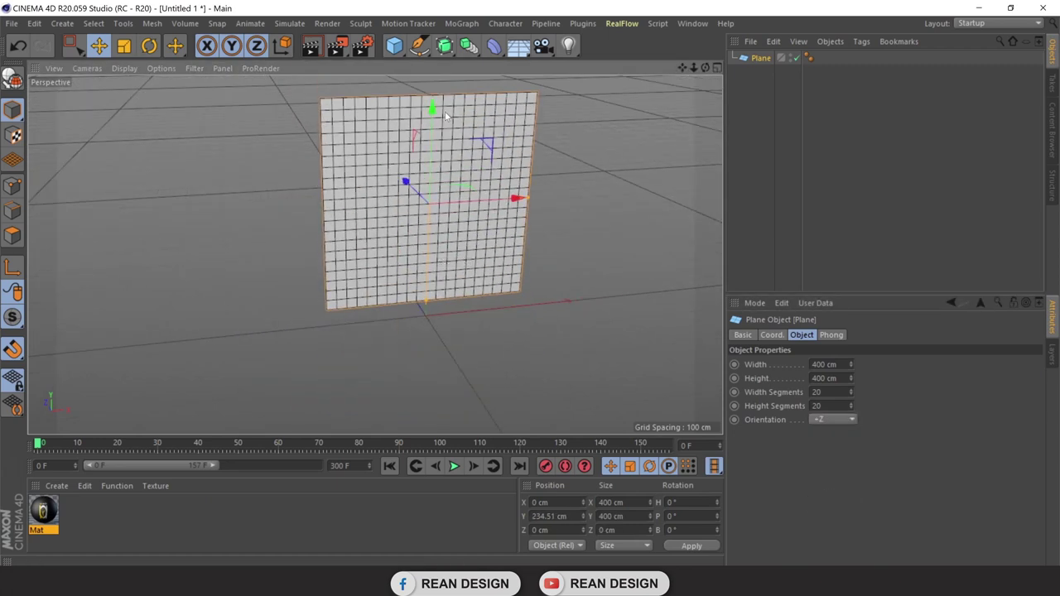
scroll(658, 173, up, 2)
click(658, 173)
mouse_move(705, 67)
mouse_down()
mouse_move(688, 50)
mouse_move(688, 68)
mouse_up()
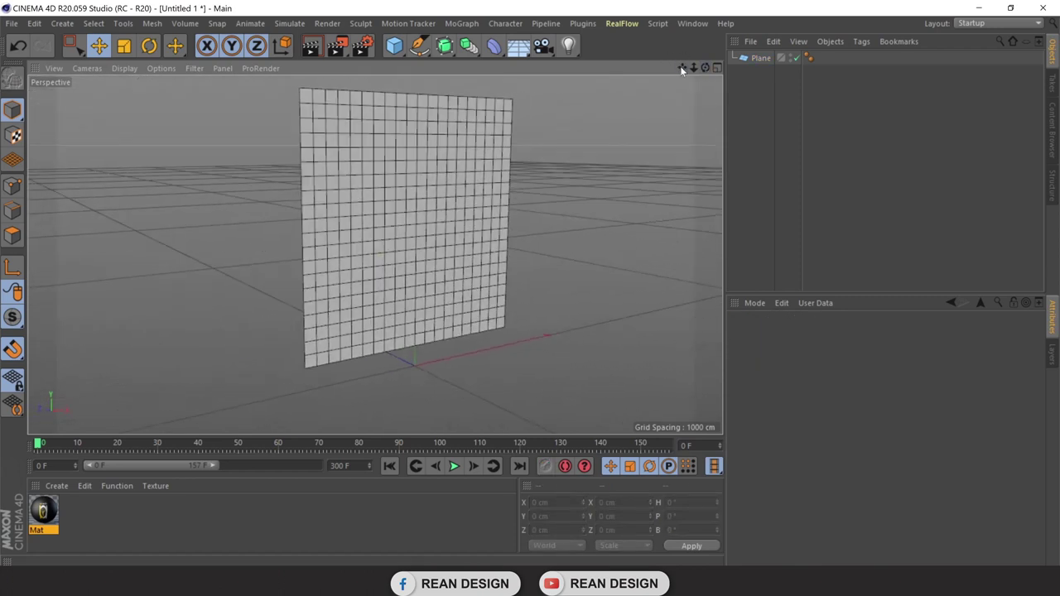
click(757, 58)
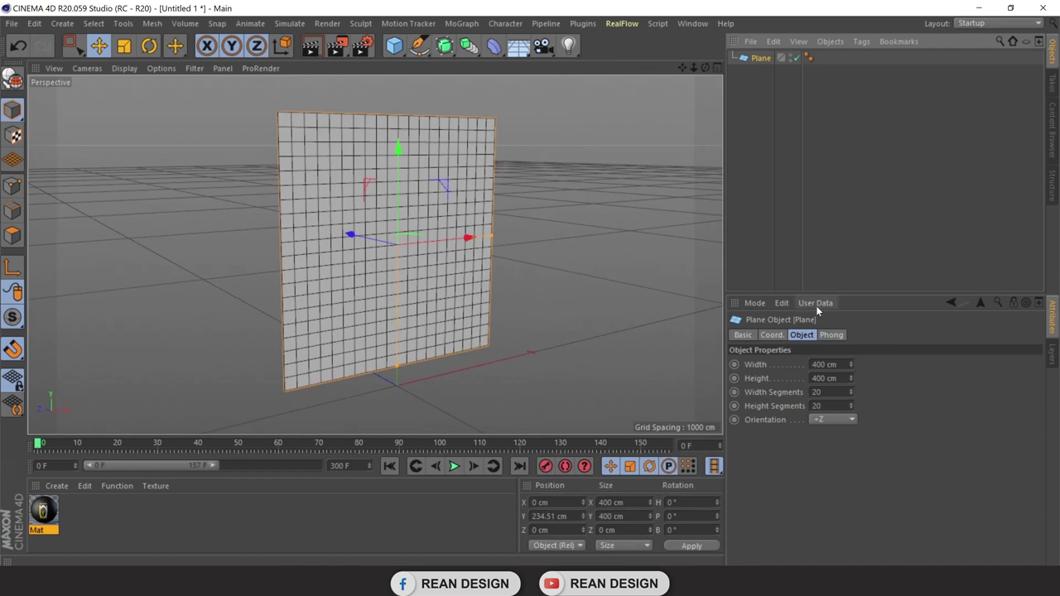
Resize the plane to 450 × 250 cm.
click(817, 364)
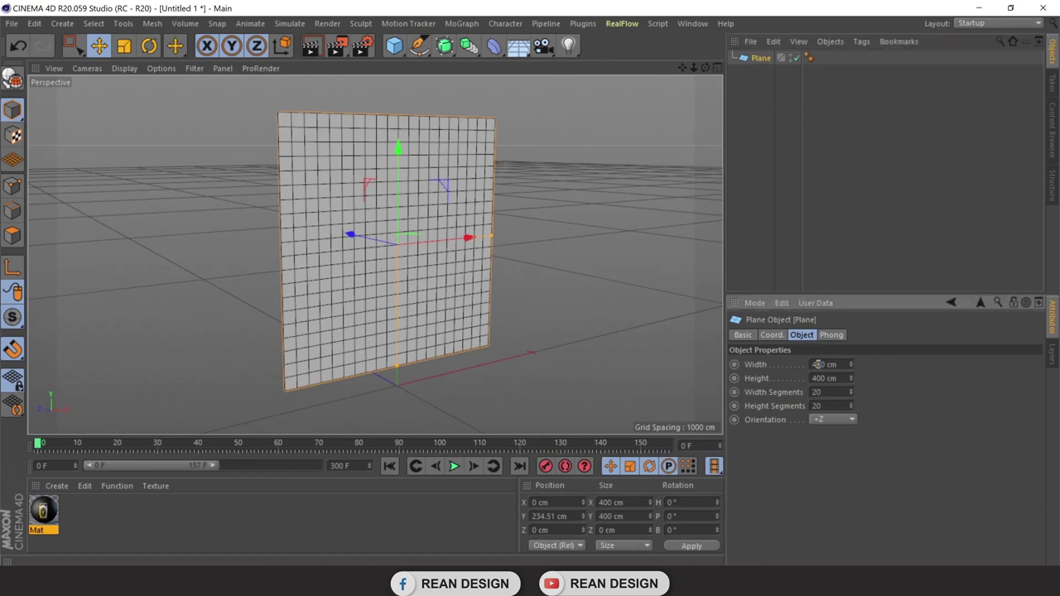
text(450)
double_click(819, 378)
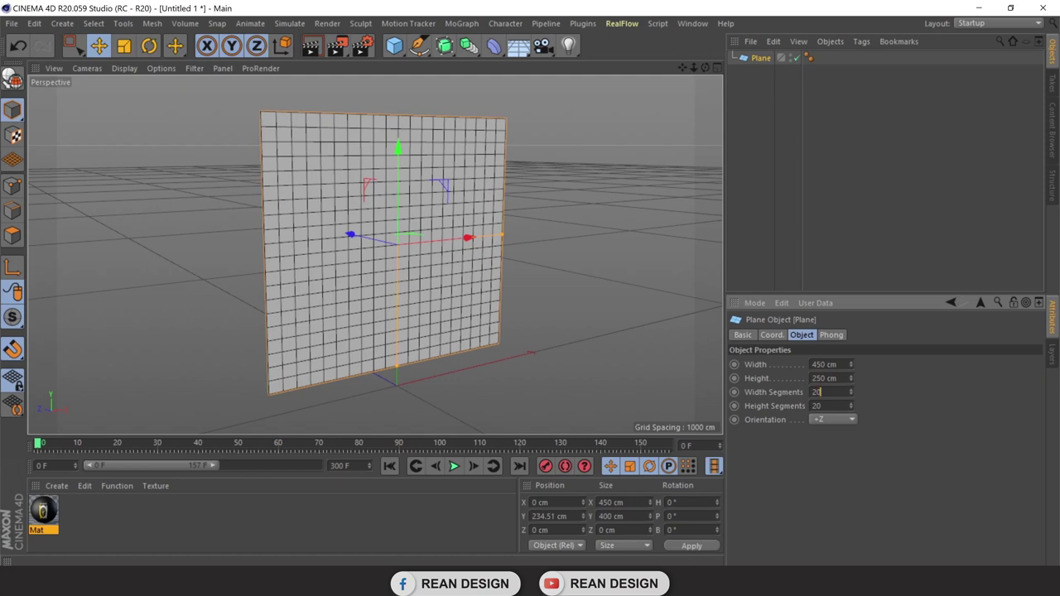
key(Return)
scroll(348, 330, up, 3)
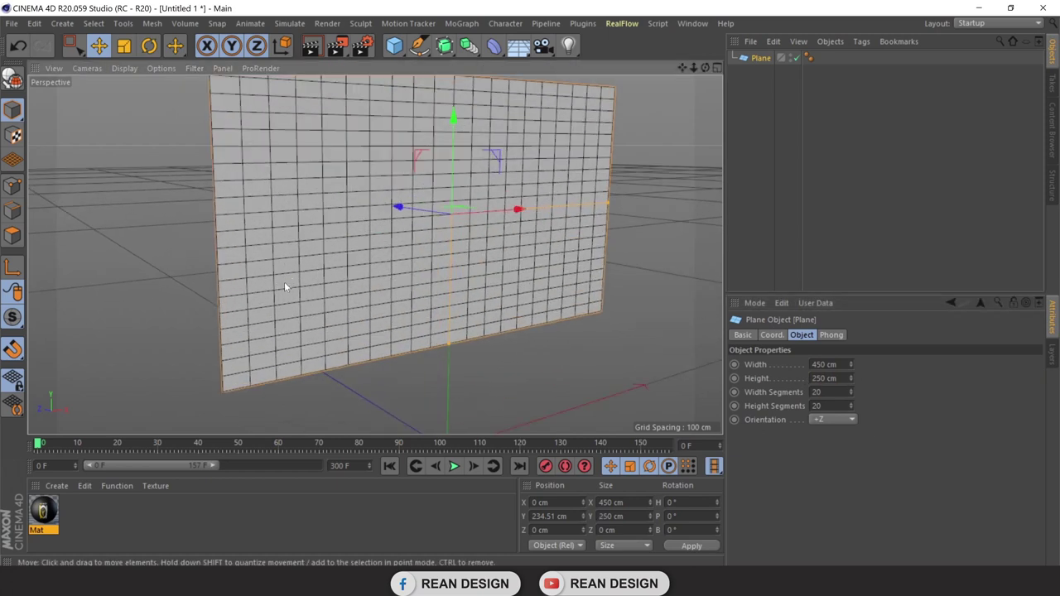
scroll(286, 290, down, 2)
drag(681, 68, 685, 104)
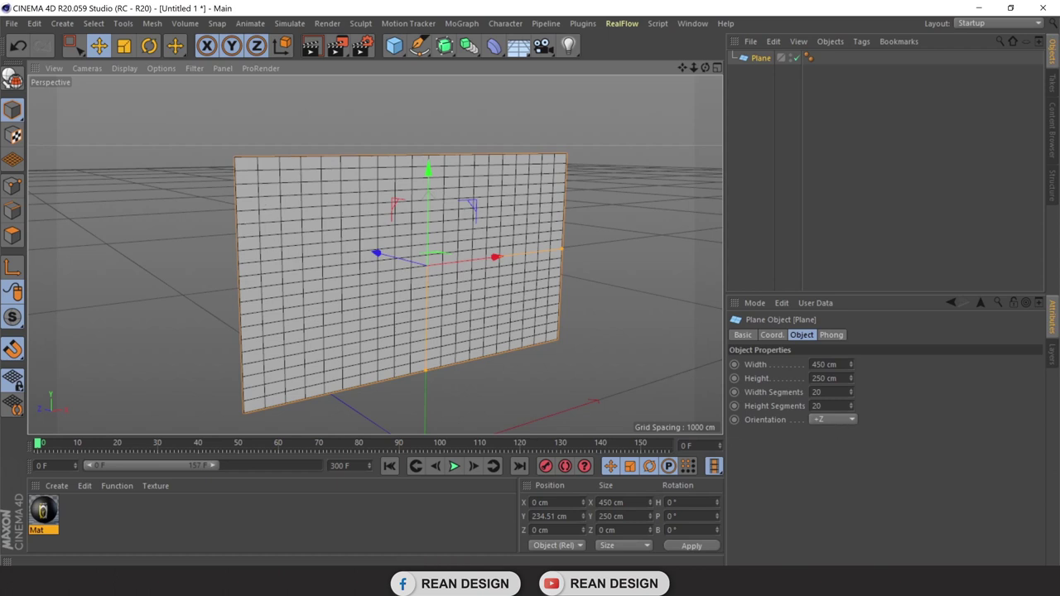
Give the plane 50 × 50 width and height segments for a denser mesh.
click(815, 392)
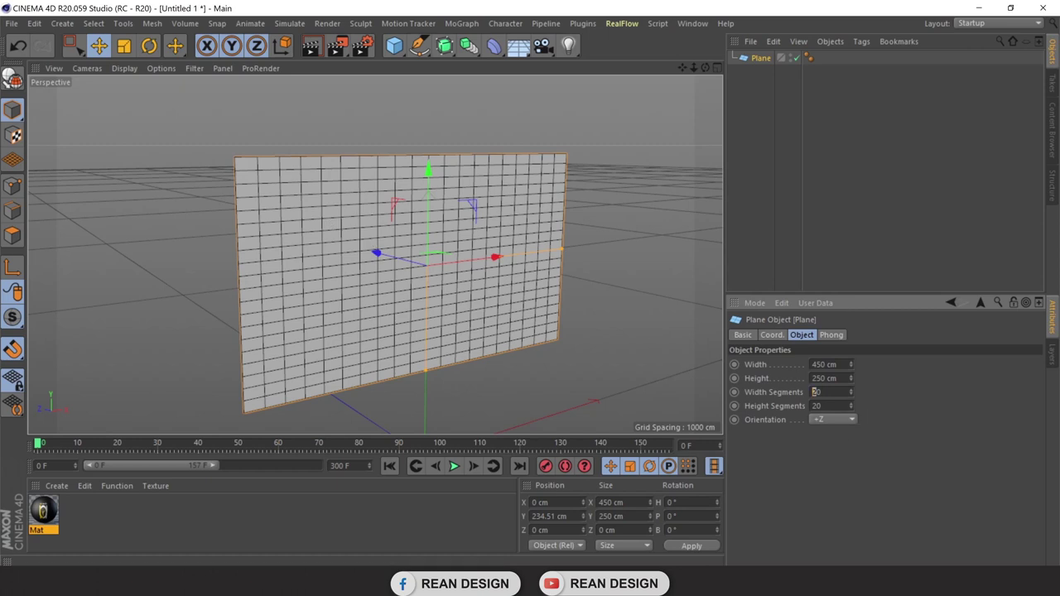
text(50)
click(820, 406)
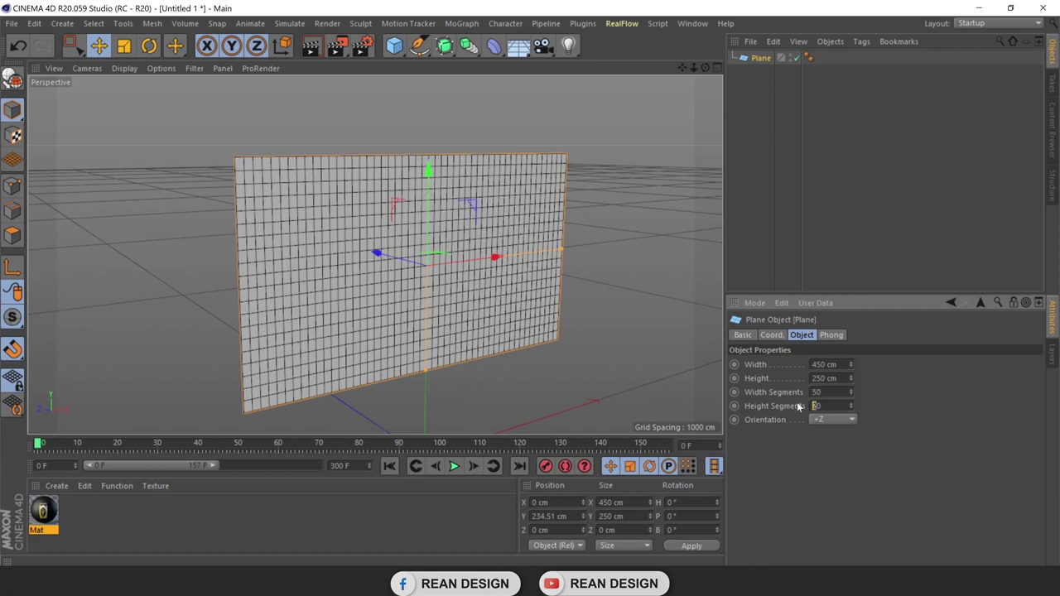
text(50)
key(Return)
scroll(284, 268, up, 3)
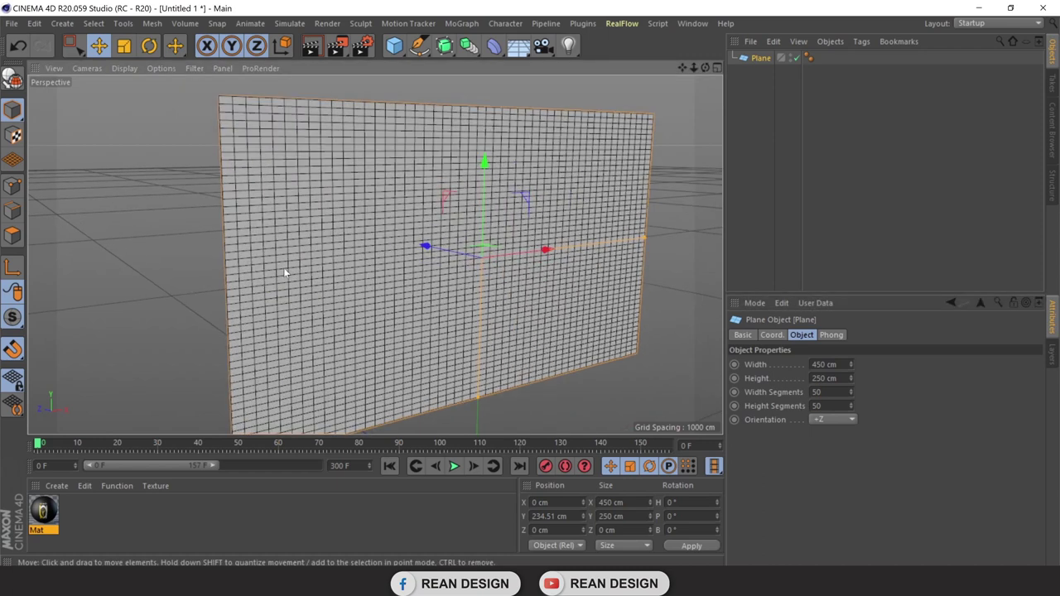
scroll(580, 149, down, 2)
drag(705, 69, 377, 192)
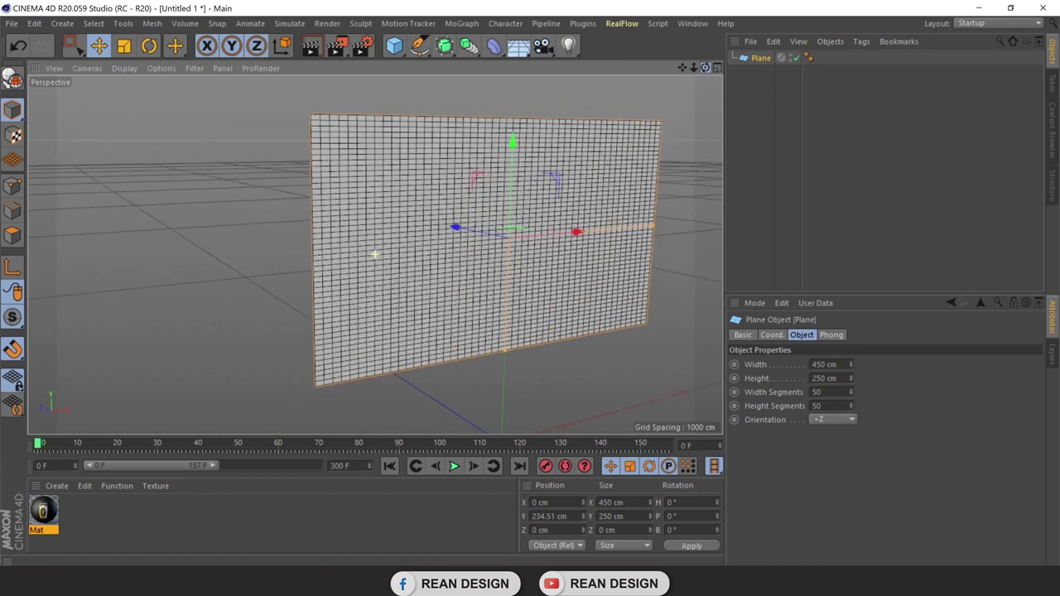
scroll(377, 278, up, 1)
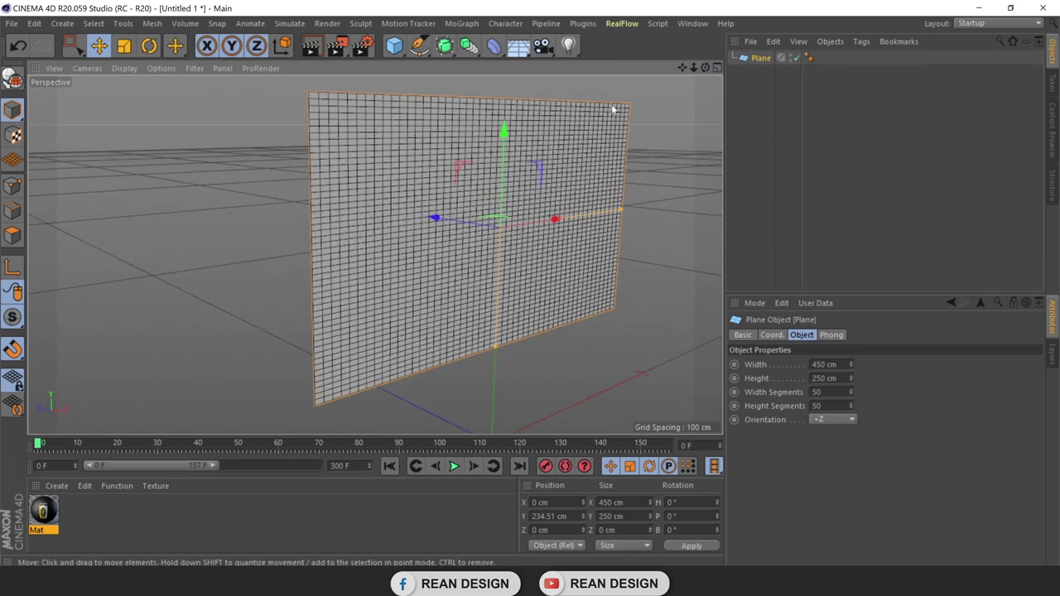
drag(705, 69, 374, 254)
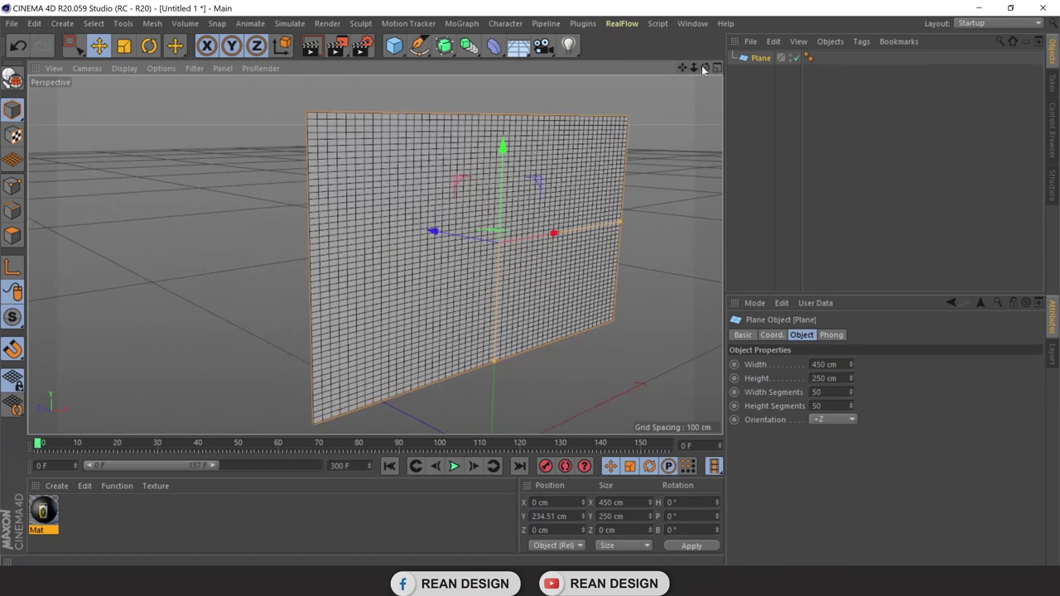
drag(703, 69, 373, 251)
mouse_move(701, 67)
mouse_down()
mouse_move(373, 251)
mouse_move(551, 170)
mouse_up()
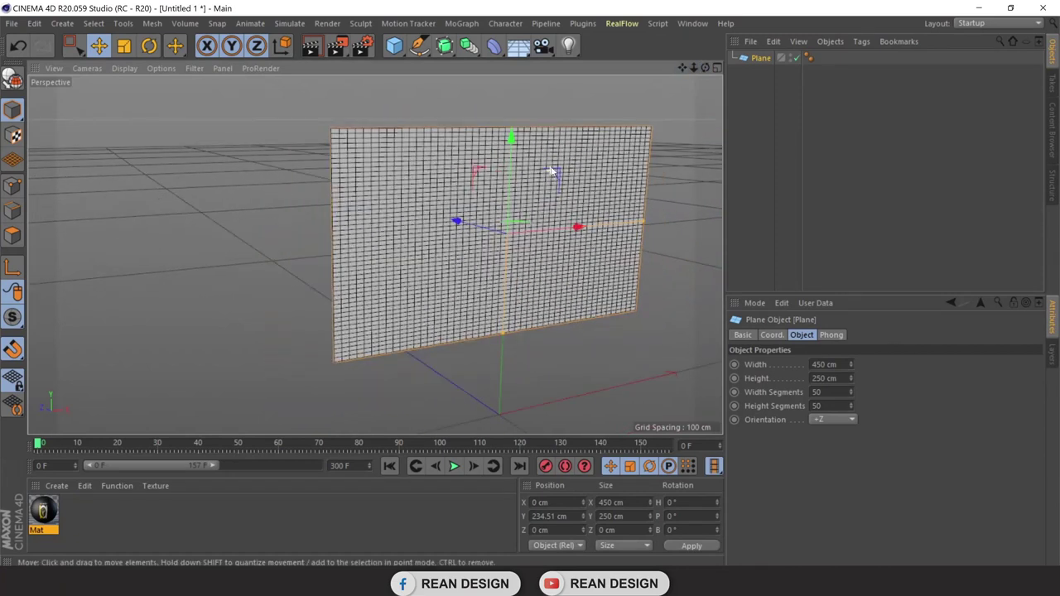
drag(677, 67, 597, 168)
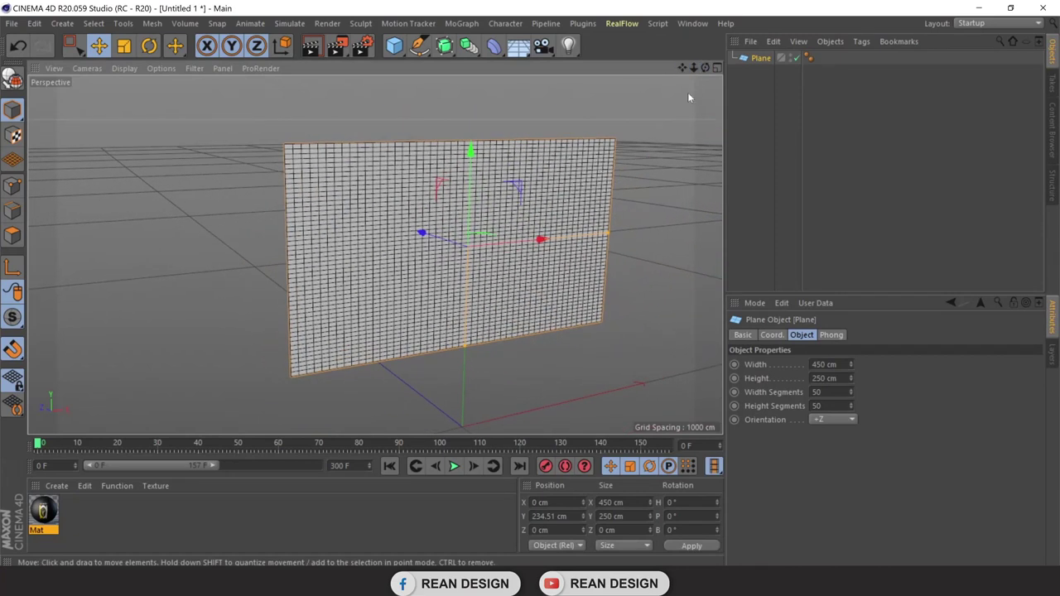
drag(705, 67, 374, 253)
drag(693, 70, 526, 325)
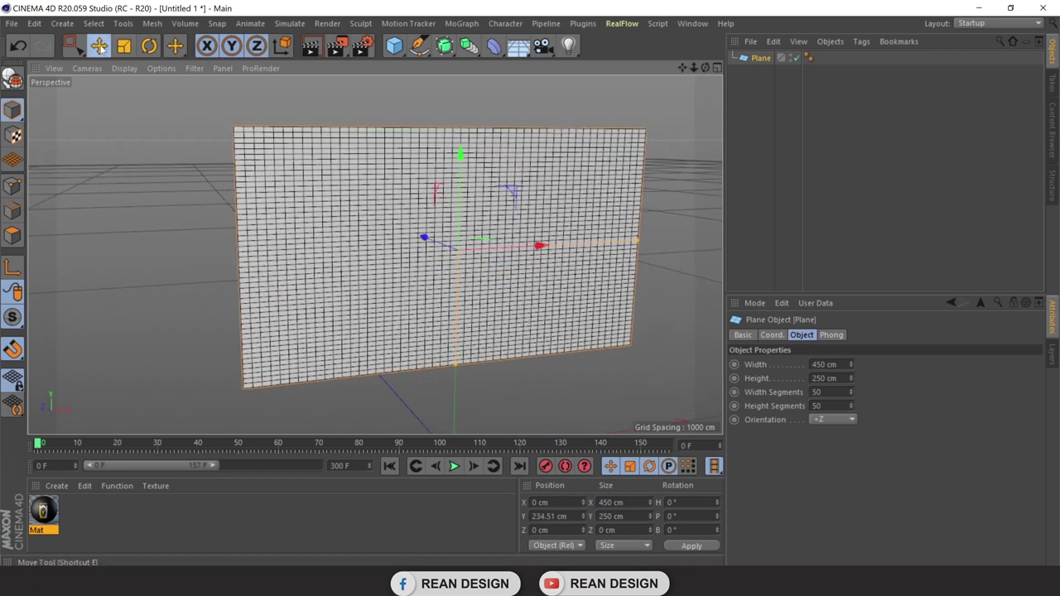
Raise the plane to about 400 cm above the ground and add a Cylinder.
click(164, 153)
scroll(232, 161, down, 2)
scroll(348, 187, up, 1)
scroll(618, 137, down, 2)
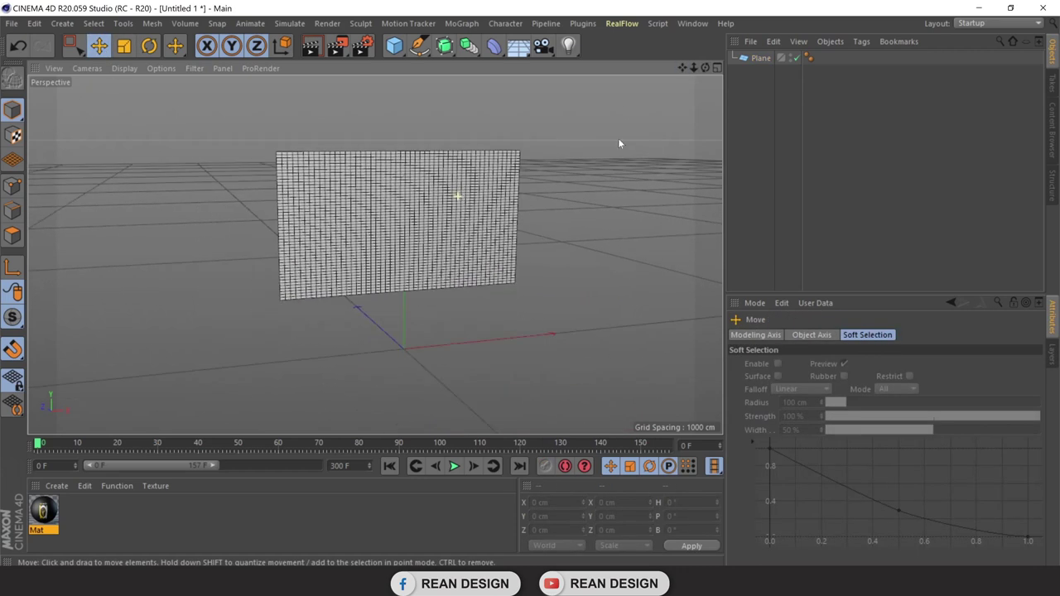
scroll(70, 121, up, 1)
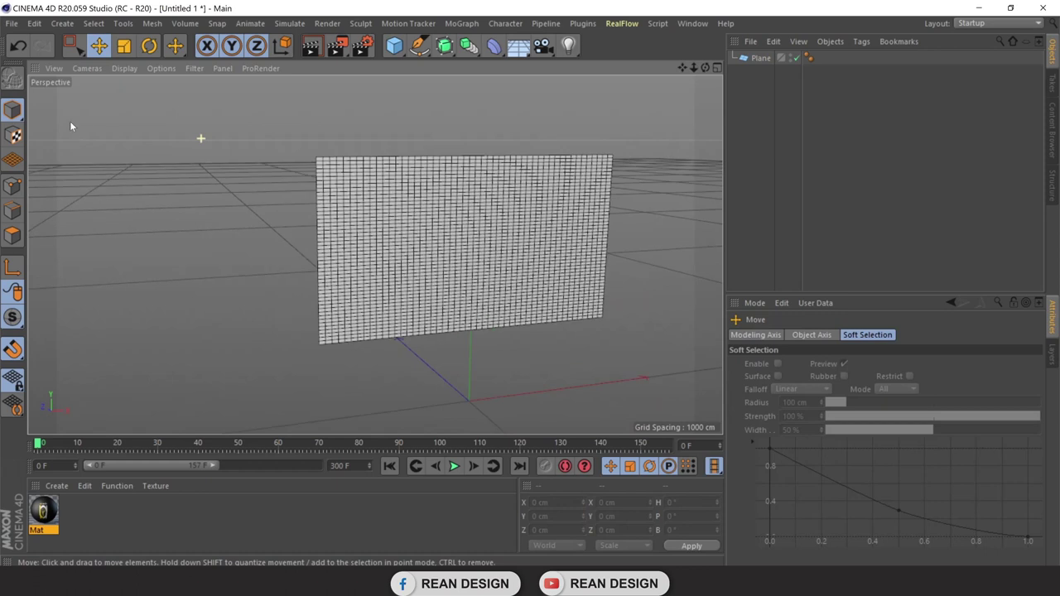
click(759, 58)
drag(473, 145, 473, 60)
drag(504, 201, 504, 193)
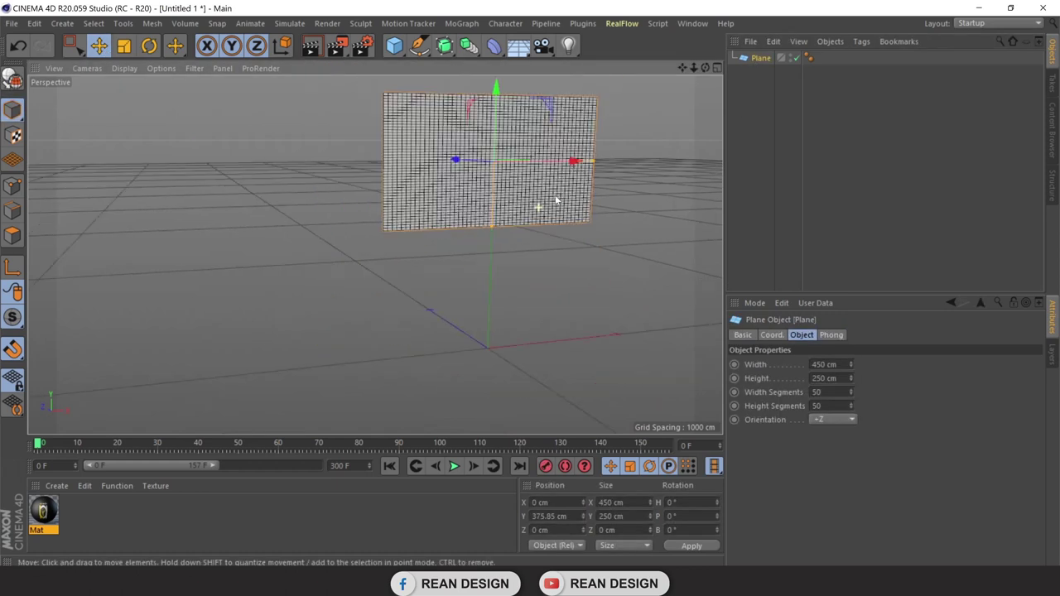
drag(682, 68, 703, 70)
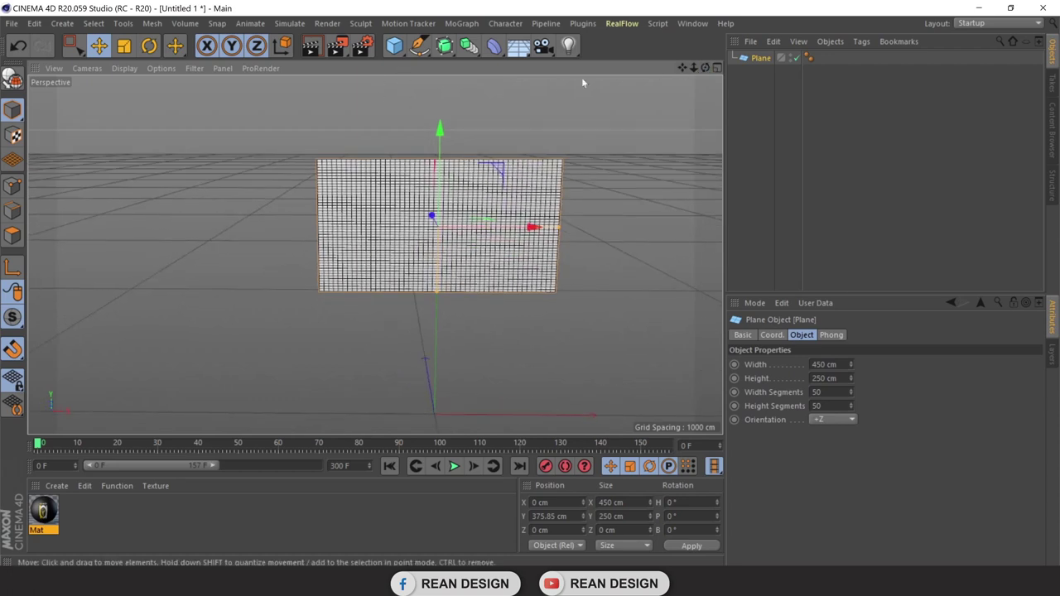
drag(443, 133, 438, 118)
drag(394, 45, 613, 66)
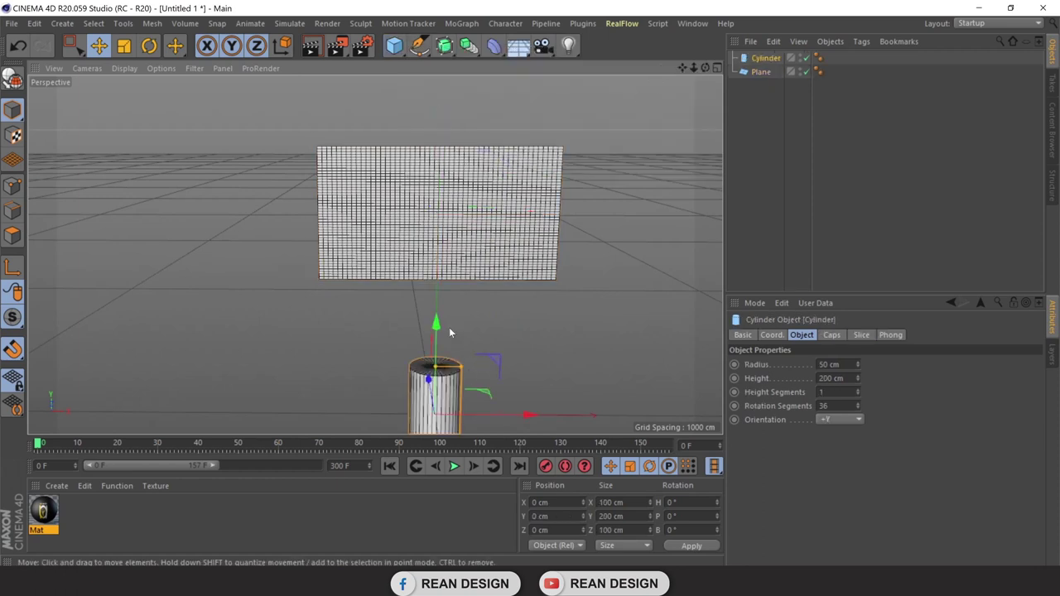
Raise the cylinder to just below the plane and move it left toward the plane's edge.
mouse_move(436, 325)
mouse_down()
mouse_move(493, 257)
mouse_move(443, 283)
mouse_up()
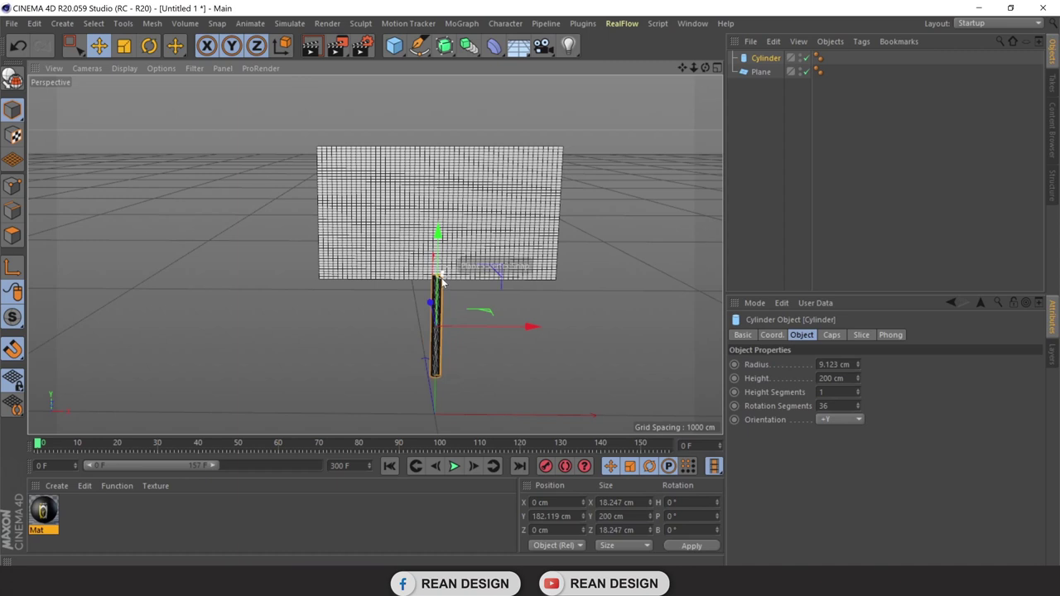
drag(473, 331, 372, 333)
scroll(303, 267, up, 3)
scroll(303, 268, up, 3)
scroll(306, 327, up, 3)
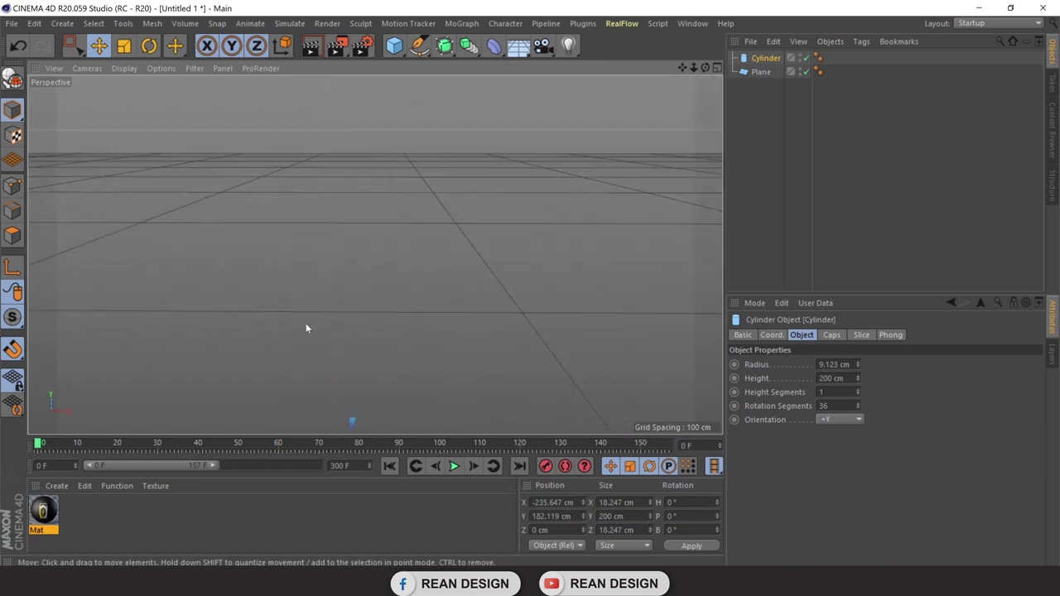
scroll(307, 329, up, 2)
scroll(427, 257, down, 2)
scroll(416, 266, down, 2)
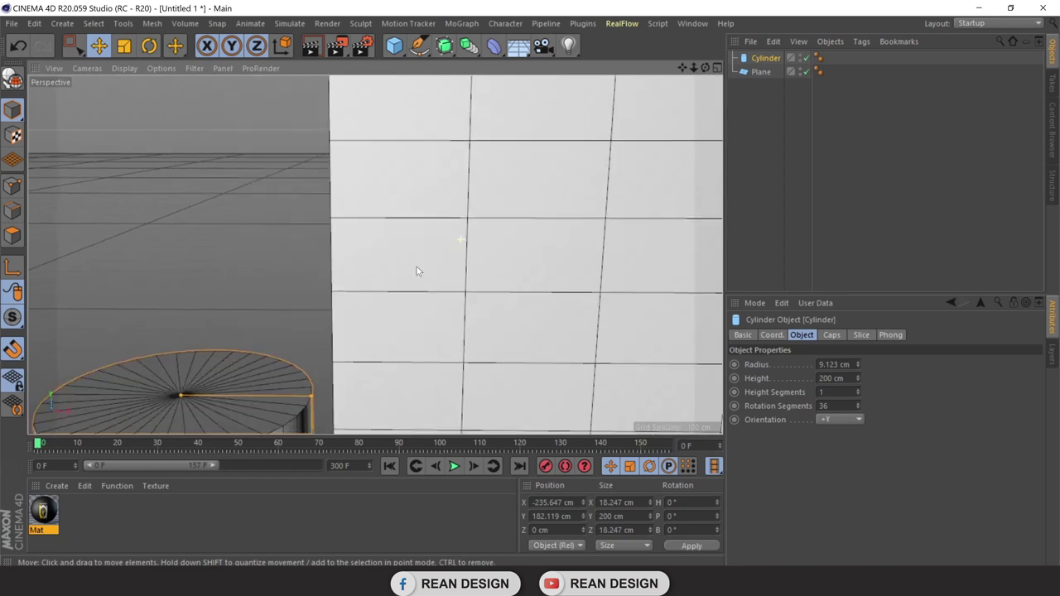
scroll(340, 348, down, 2)
Thin the cylinder to a 2.745 cm radius and stretch it to about 582 cm tall.
drag(340, 348, 294, 347)
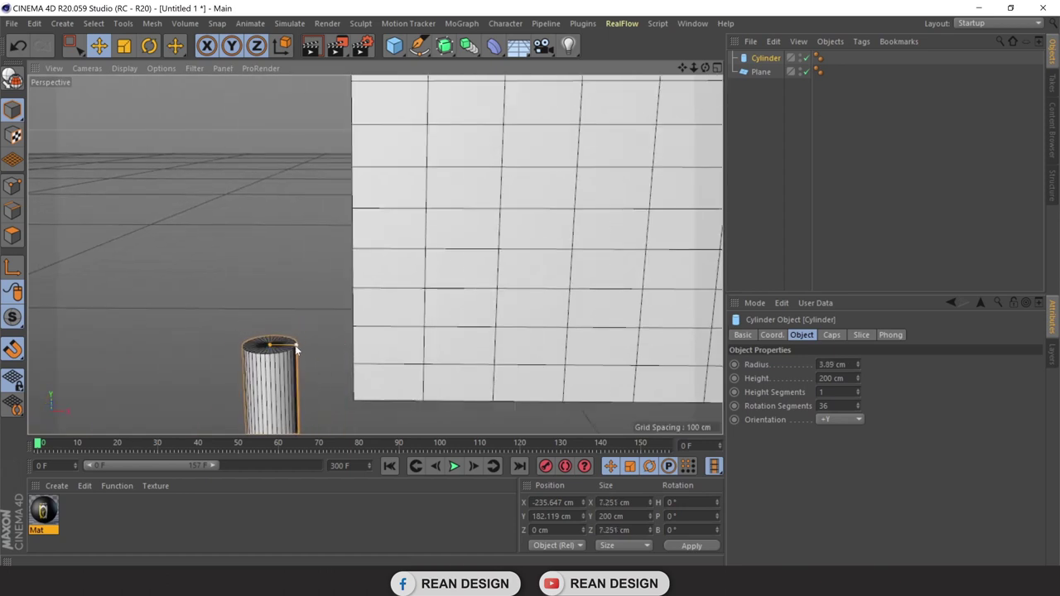
scroll(354, 339, down, 2)
scroll(354, 338, down, 2)
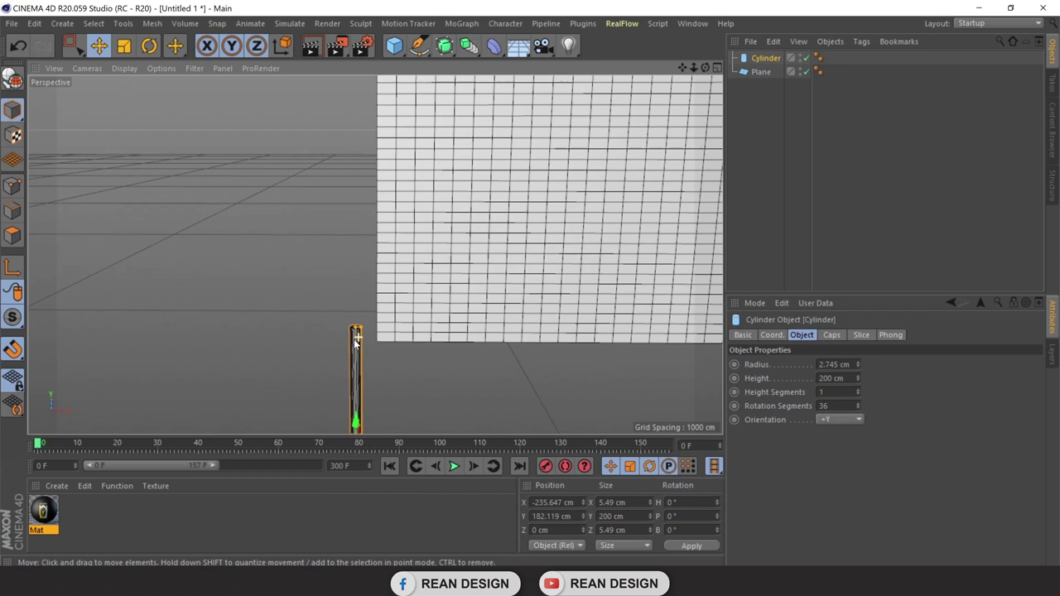
scroll(354, 338, down, 2)
drag(353, 338, 354, 177)
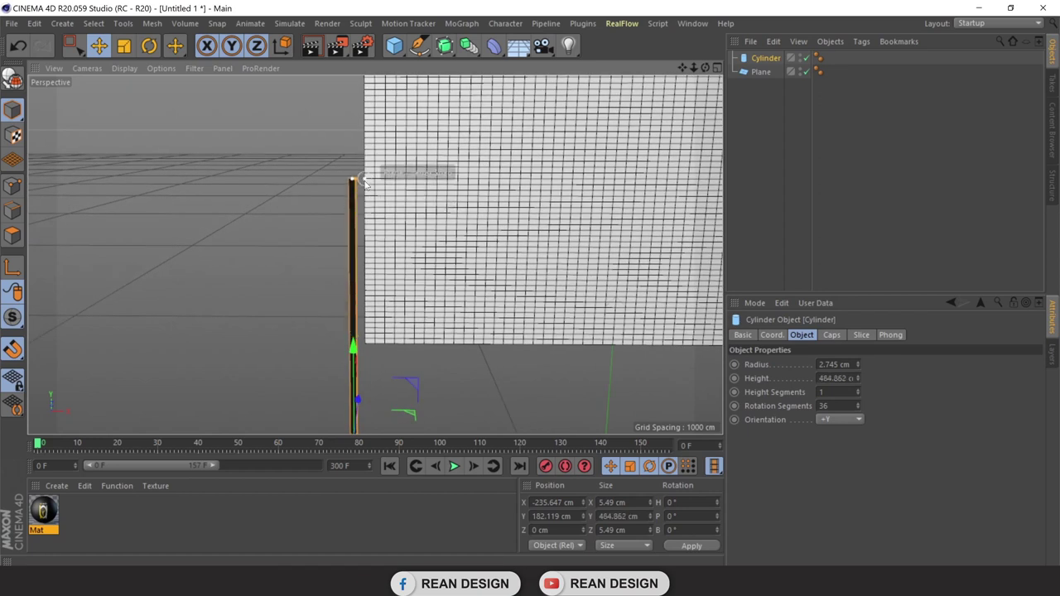
In a full-size Front view, snap the pole to the plane's left edge at X −225 cm.
click(718, 69)
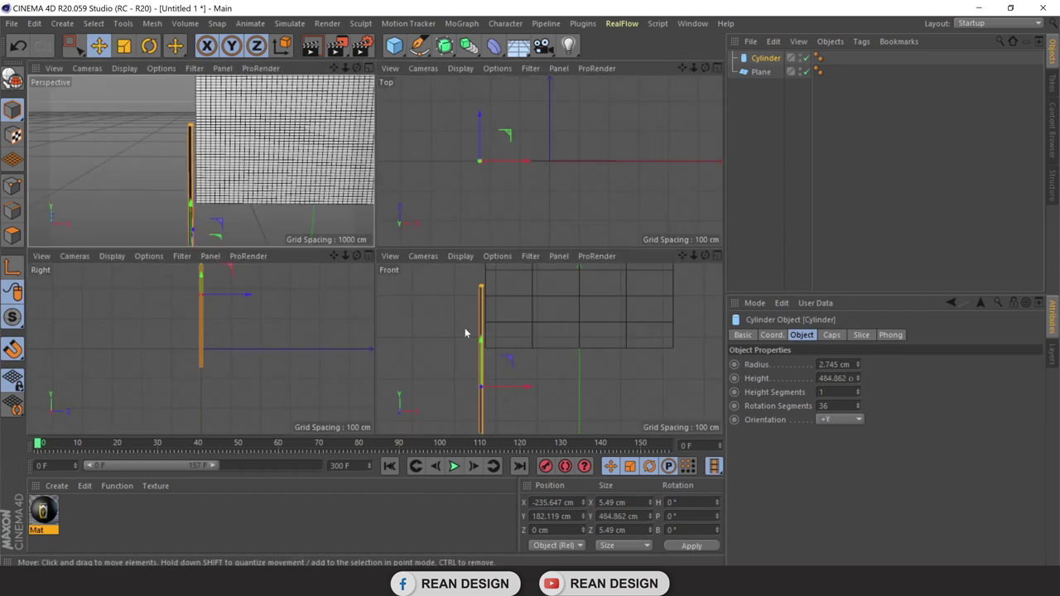
click(717, 256)
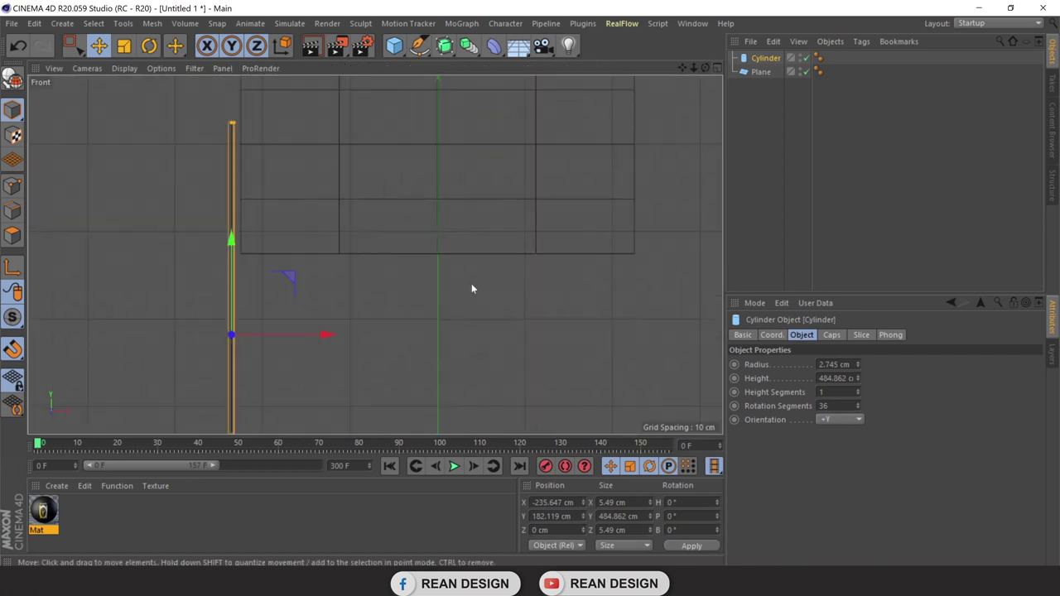
drag(263, 298, 264, 256)
scroll(271, 214, up, 2)
drag(360, 286, 358, 284)
scroll(273, 142, up, 2)
scroll(279, 373, up, 2)
drag(273, 379, 274, 374)
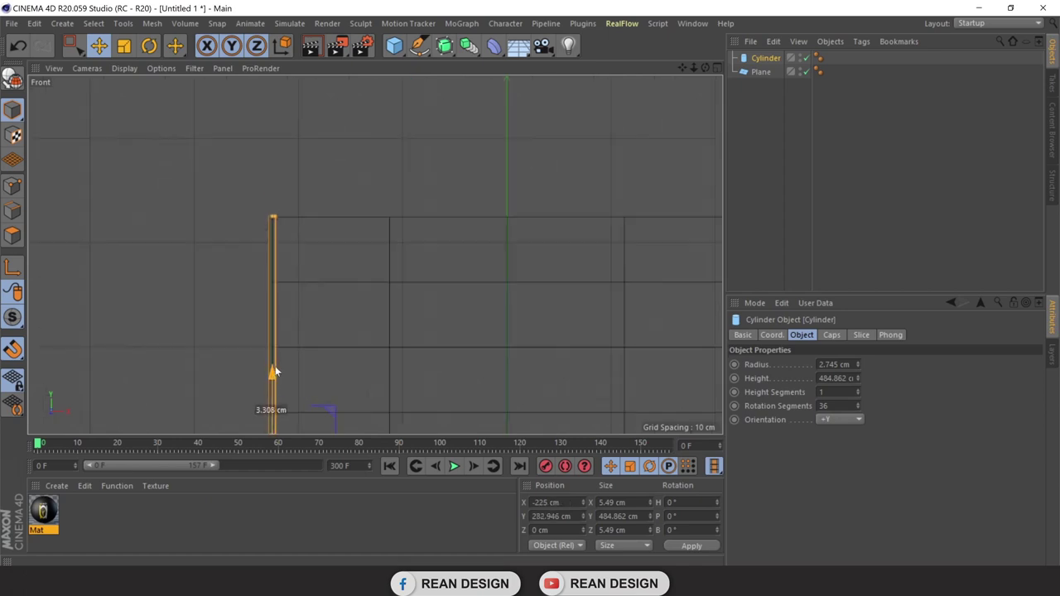
click(363, 152)
scroll(363, 152, down, 3)
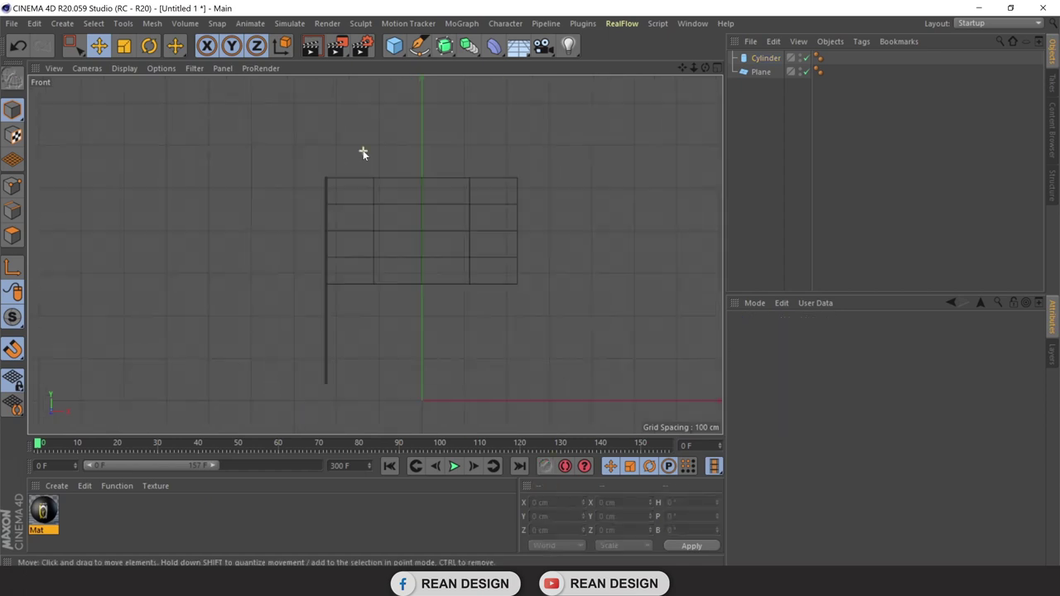
click(329, 348)
scroll(326, 169, up, 2)
scroll(326, 174, up, 2)
scroll(329, 130, down, 3)
drag(326, 242, 325, 269)
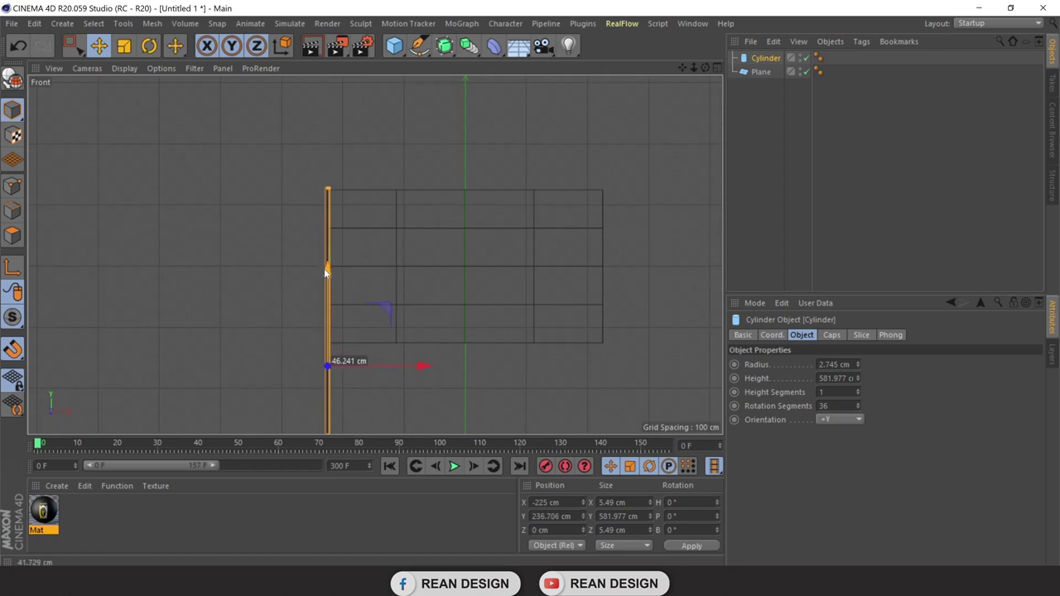
Return to a full-size Perspective view framing the flag and pole.
click(593, 367)
scroll(592, 367, down, 3)
scroll(592, 367, down, 1)
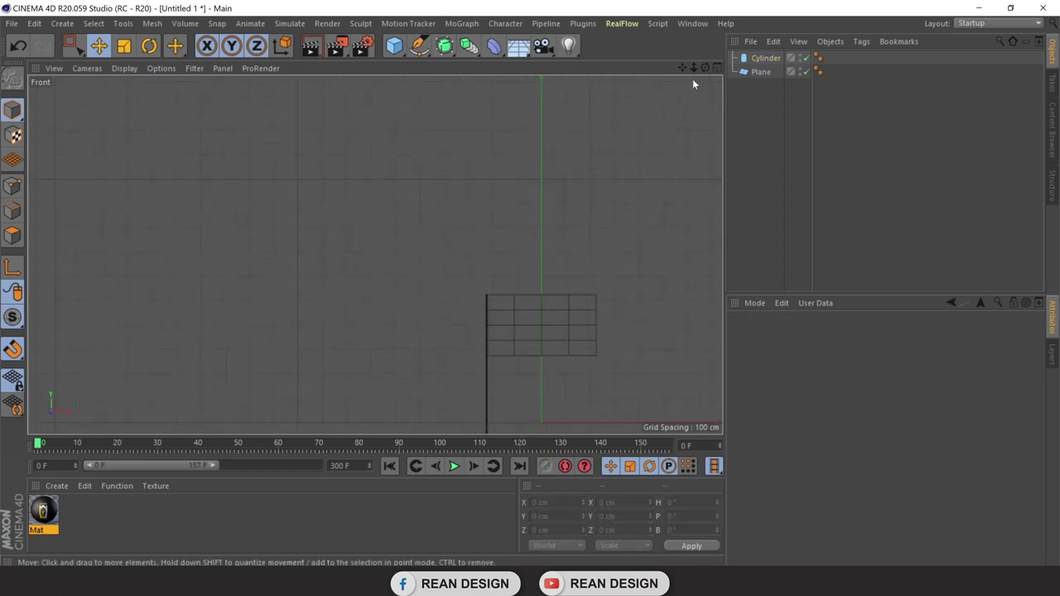
drag(709, 65, 709, 63)
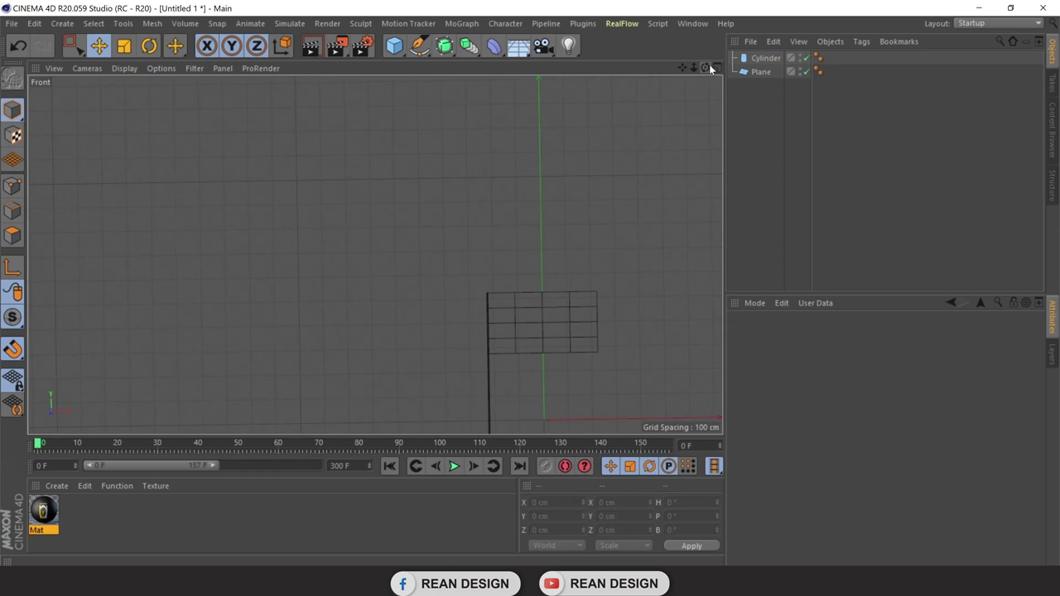
click(717, 68)
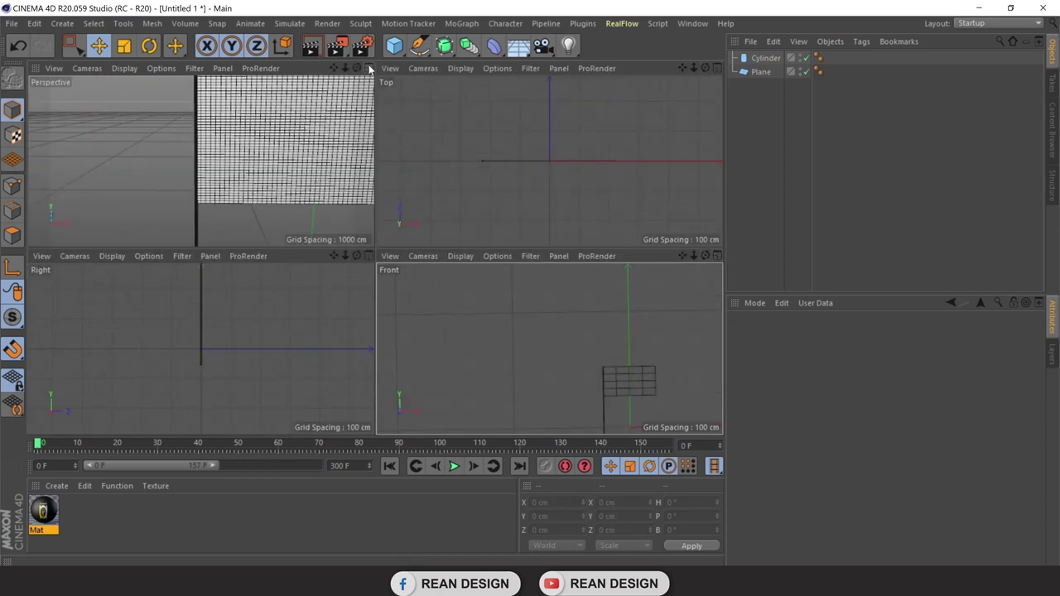
click(373, 68)
scroll(555, 190, down, 3)
scroll(555, 208, down, 4)
mouse_move(681, 67)
mouse_down()
mouse_move(376, 255)
mouse_move(677, 159)
mouse_up()
drag(705, 67, 373, 248)
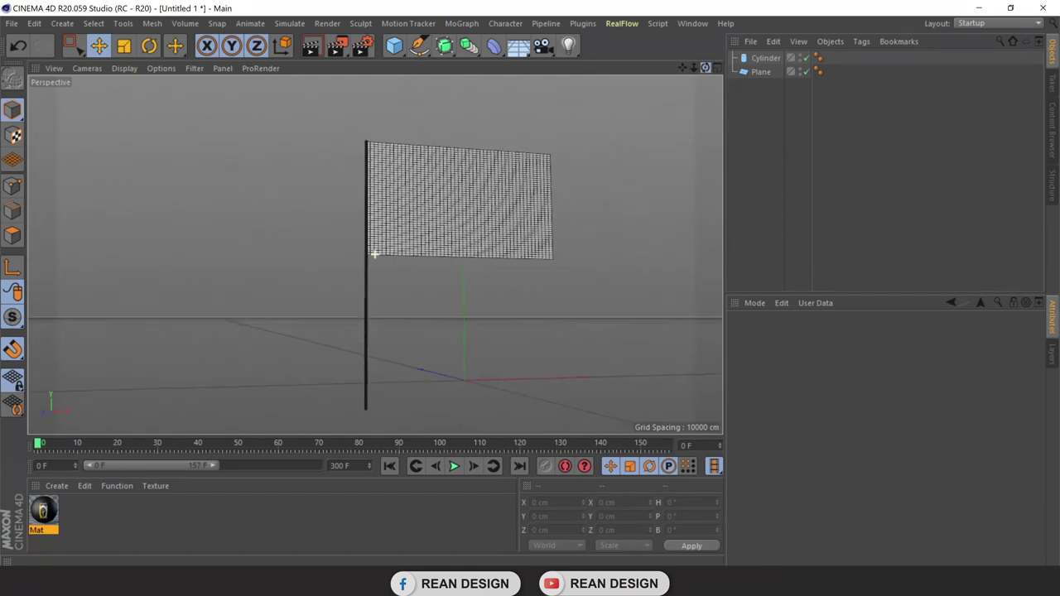
Raise the plane and pole together so the plane sits at Y 453.218 cm.
click(764, 58)
click(757, 73)
drag(466, 108, 466, 79)
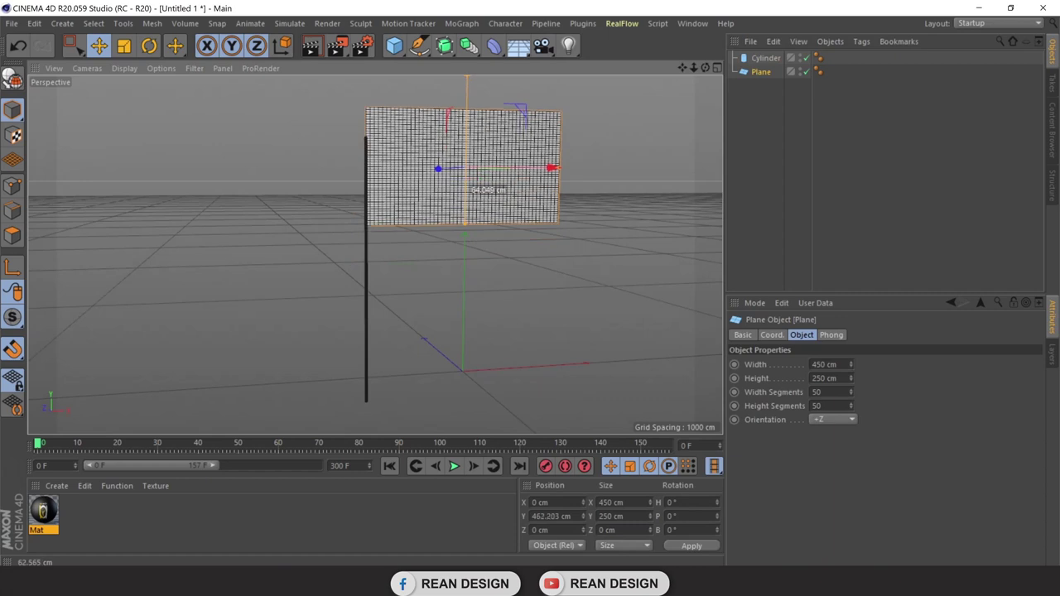
key(ctrl+z)
ctrl+click(766, 58)
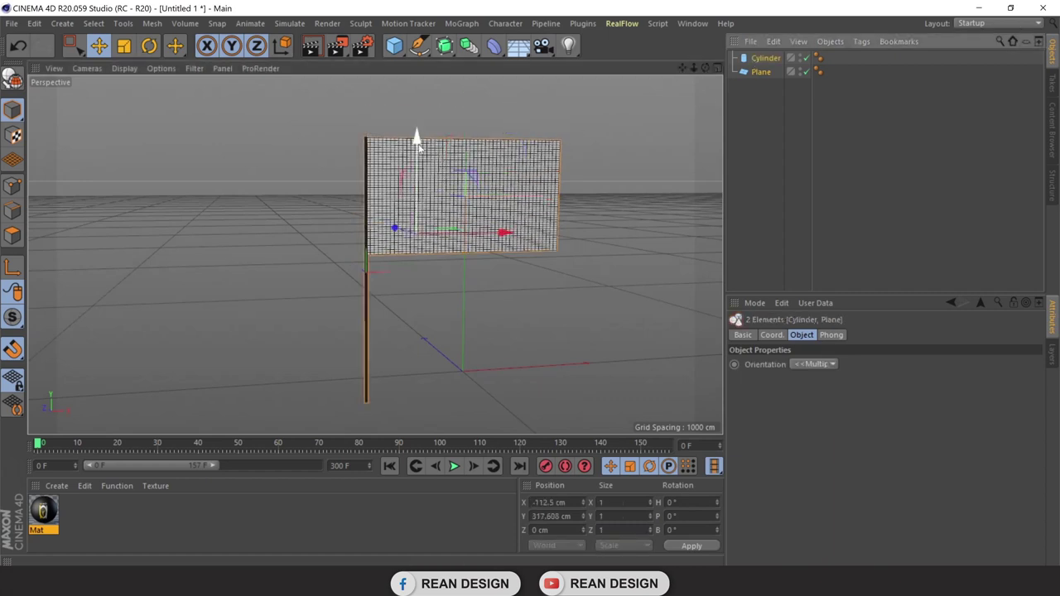
drag(417, 138, 422, 122)
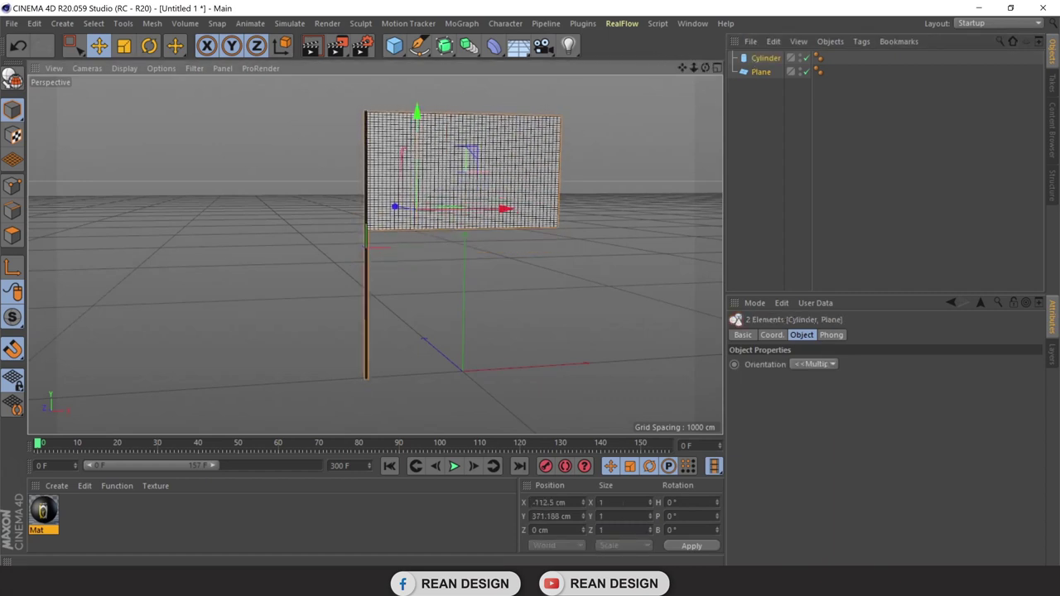
alt+drag(372, 254, 390, 304)
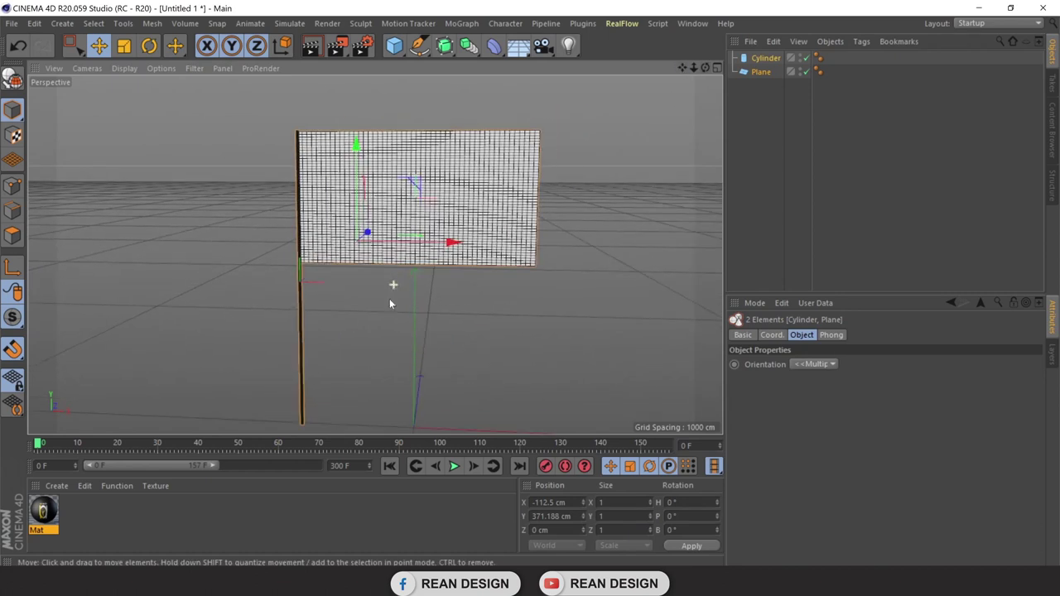
drag(705, 67, 700, 83)
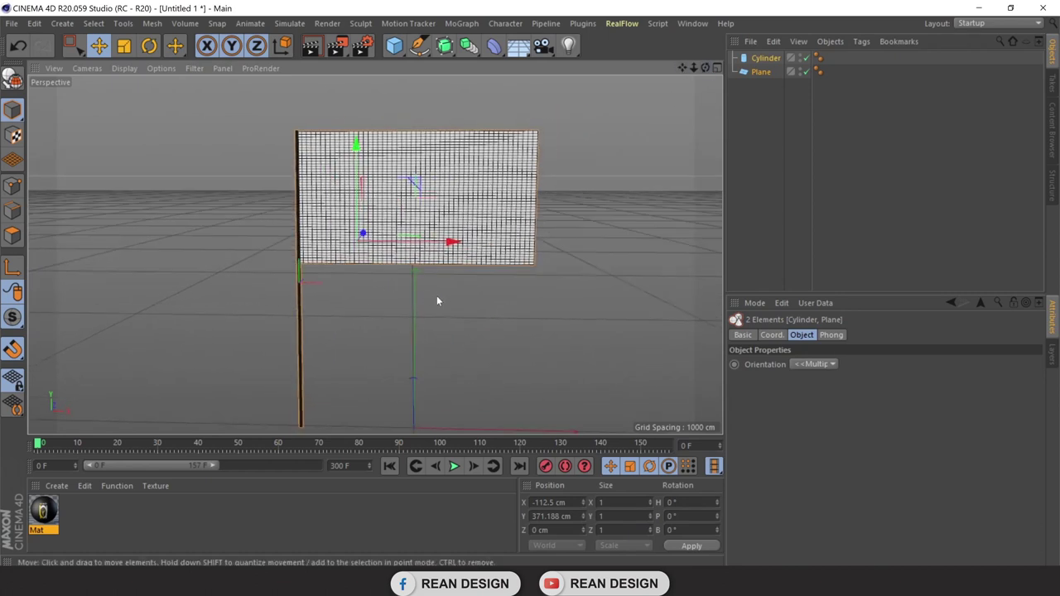
Convert the 450 × 250 cm plane into an editable polygon object.
click(479, 312)
scroll(421, 190, up, 2)
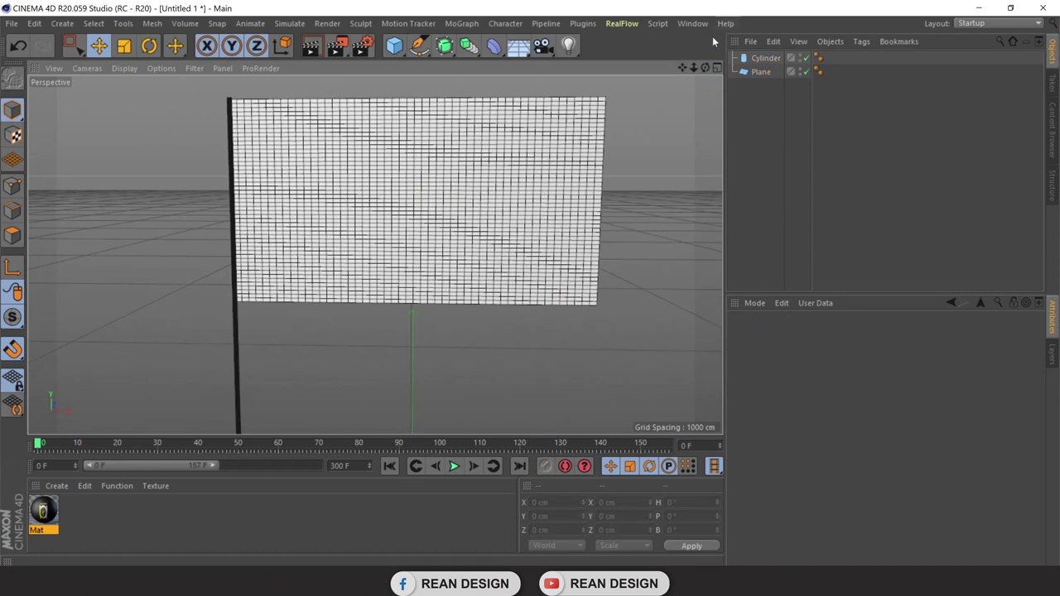
drag(705, 67, 687, 83)
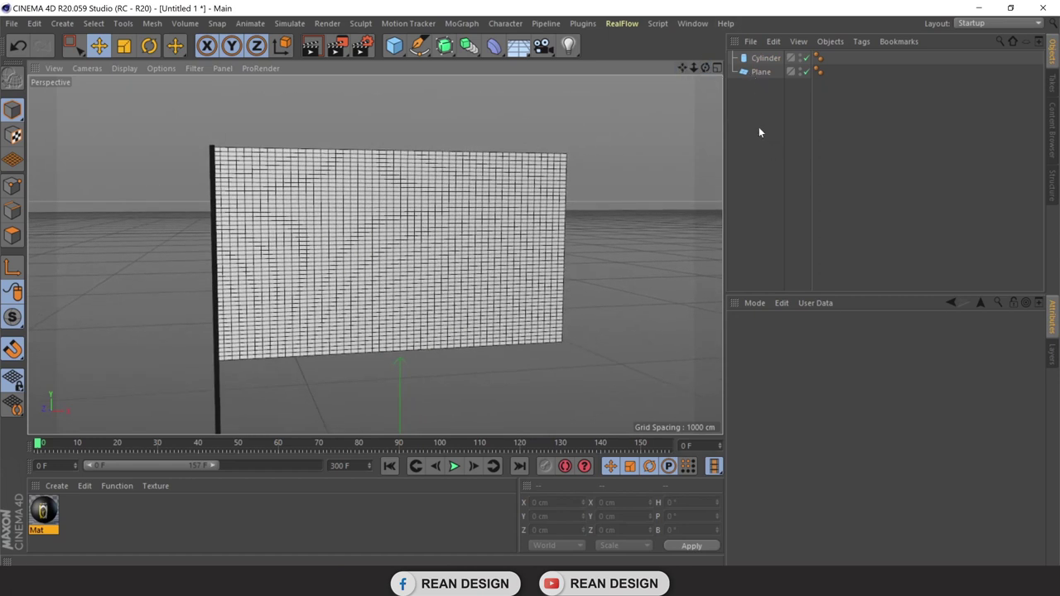
click(759, 73)
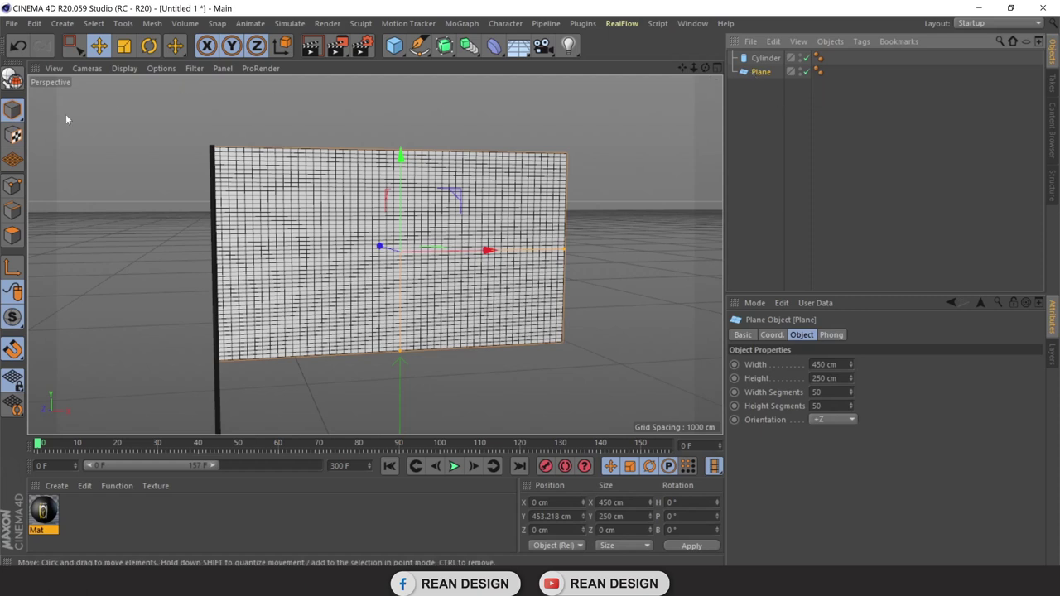
click(12, 79)
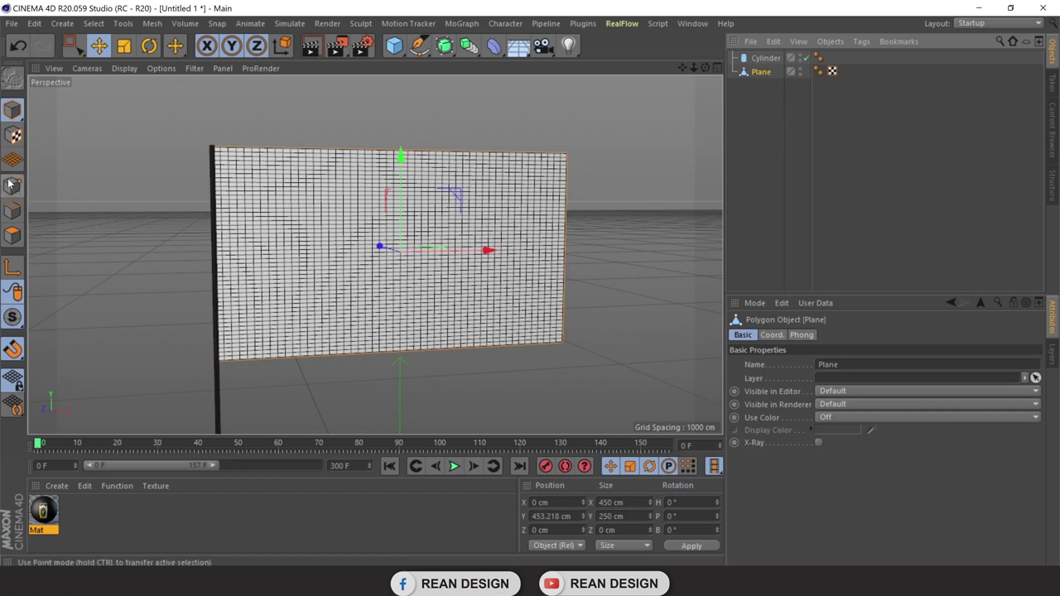
Add a Cloth simulation tag to the Plane and switch to the four-view layout.
right_click(762, 73)
click(736, 92)
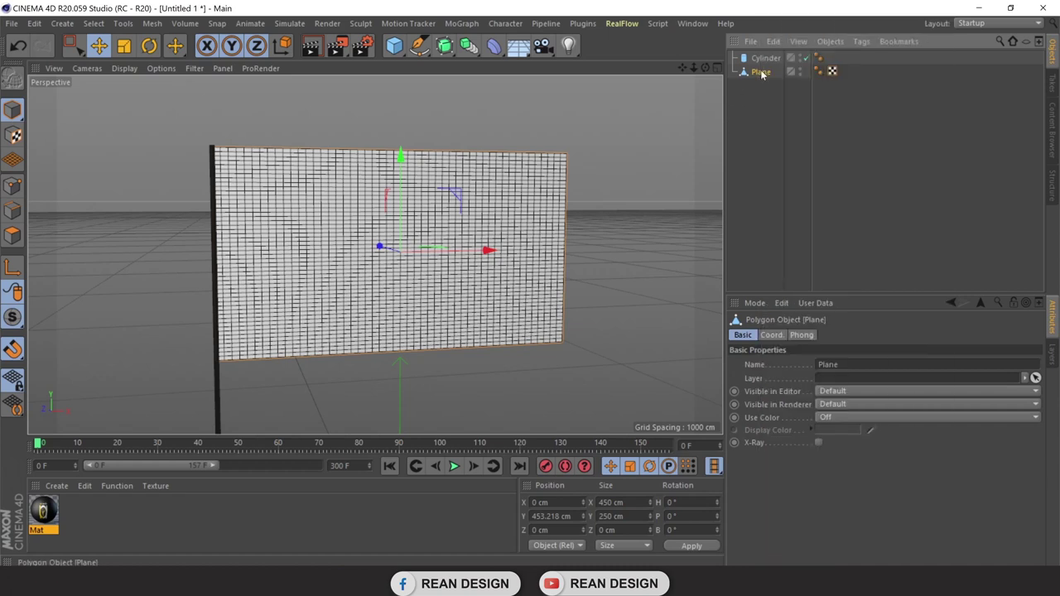
right_click(763, 74)
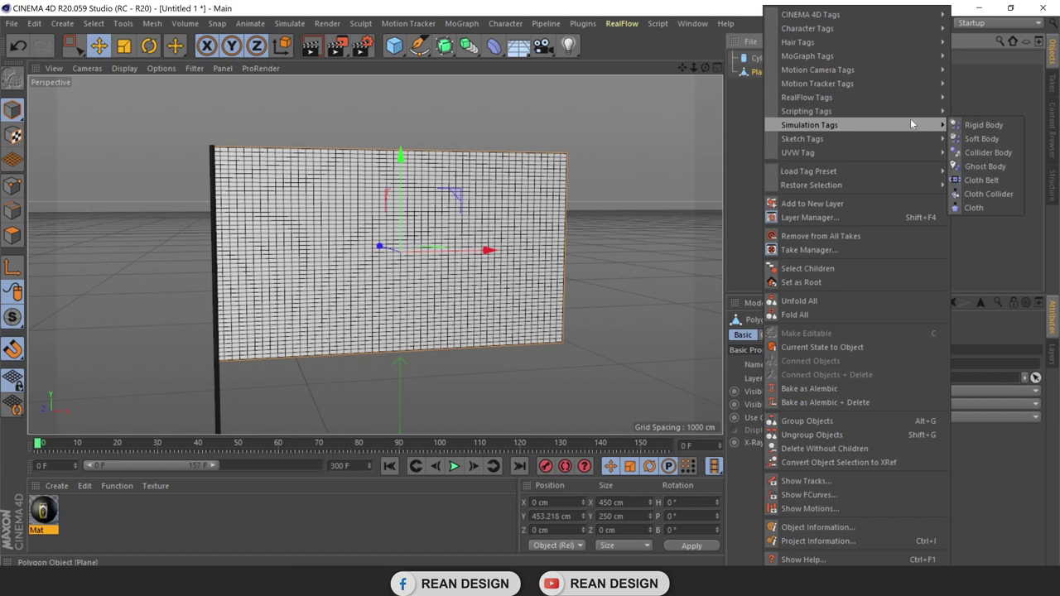
mouse_move(809, 125)
click(979, 208)
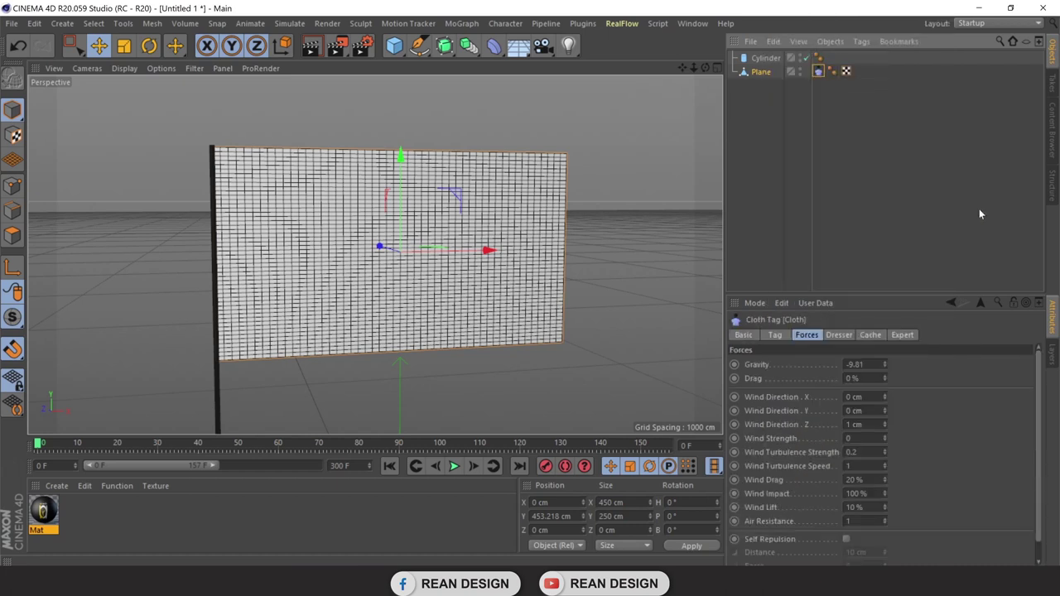
click(705, 68)
Maximise the Front view around the plane and switch to Point mode with Rectangle Selection.
scroll(528, 339, down, 3)
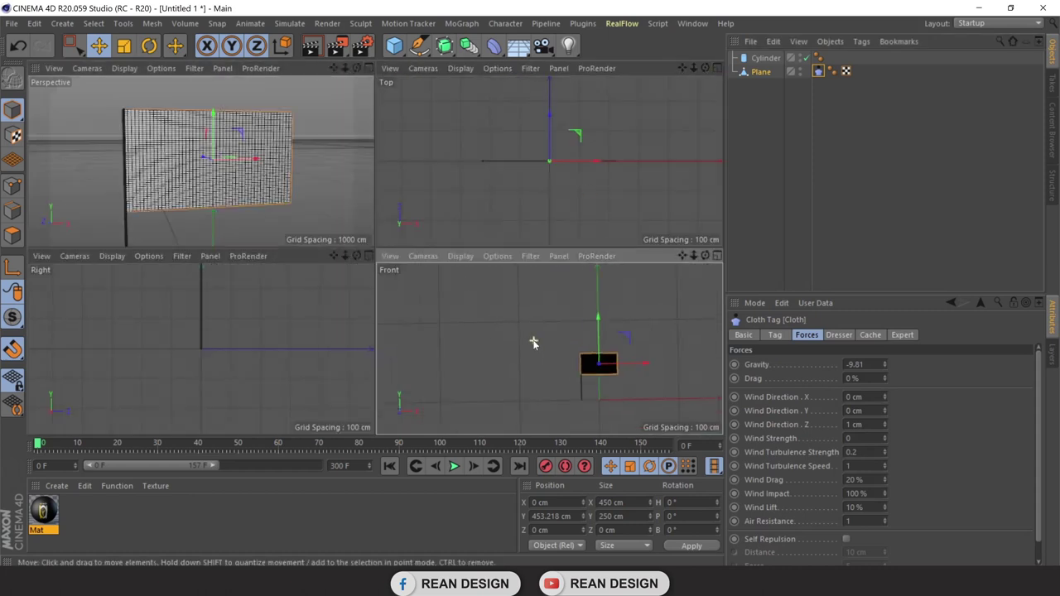
click(717, 256)
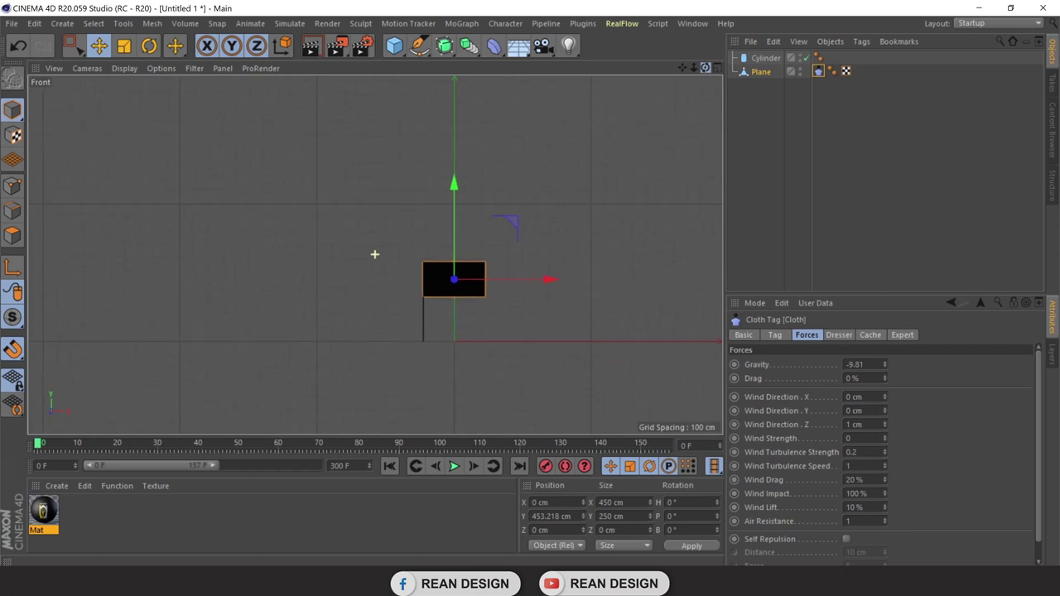
drag(683, 67, 379, 285)
scroll(378, 285, up, 3)
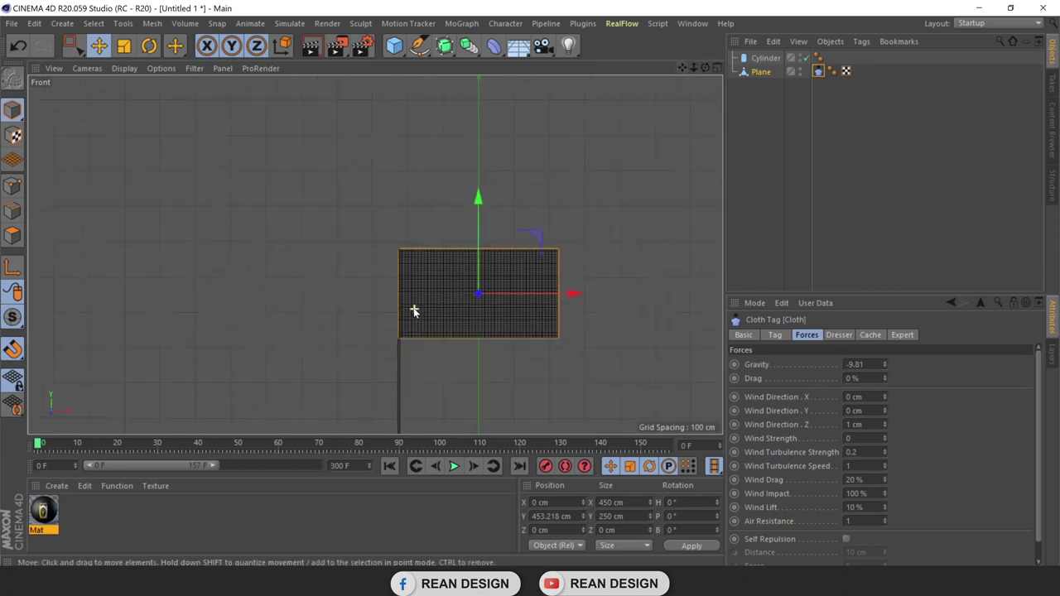
scroll(415, 310, up, 2)
scroll(431, 315, up, 2)
scroll(540, 268, up, 2)
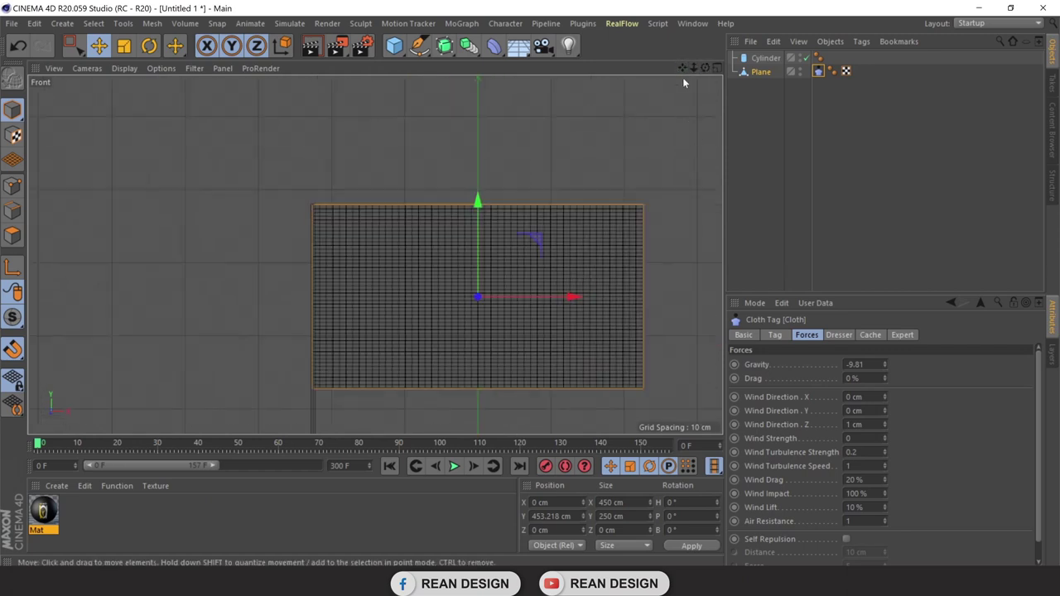
drag(683, 68, 373, 253)
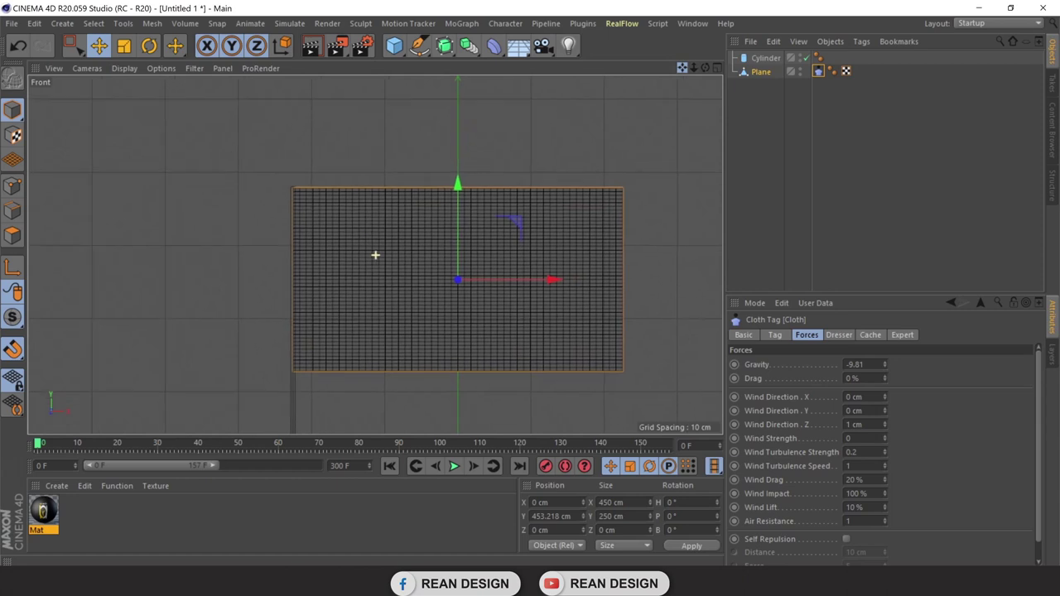
click(18, 192)
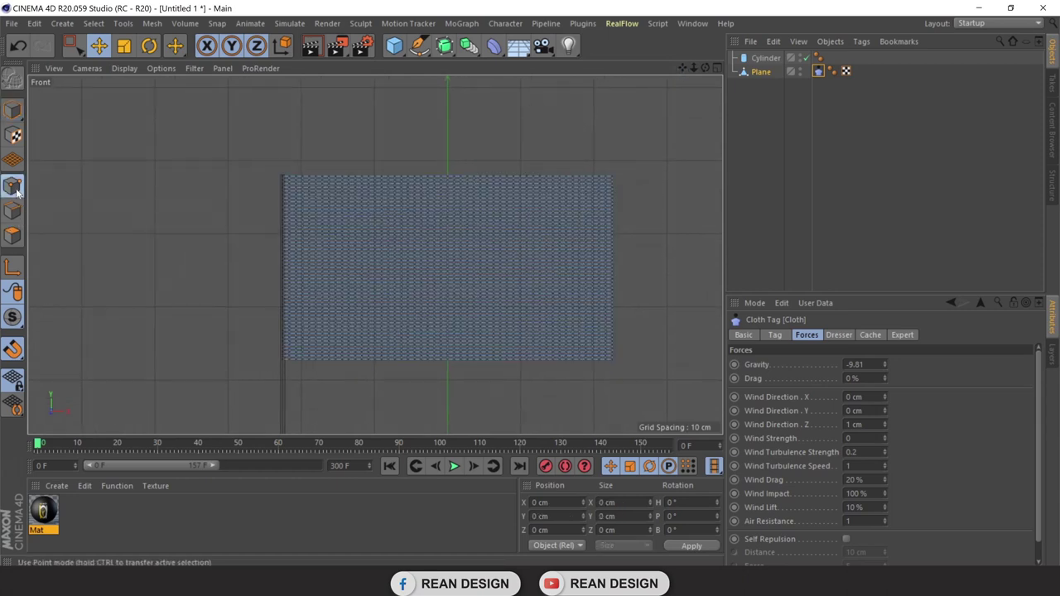
click(71, 49)
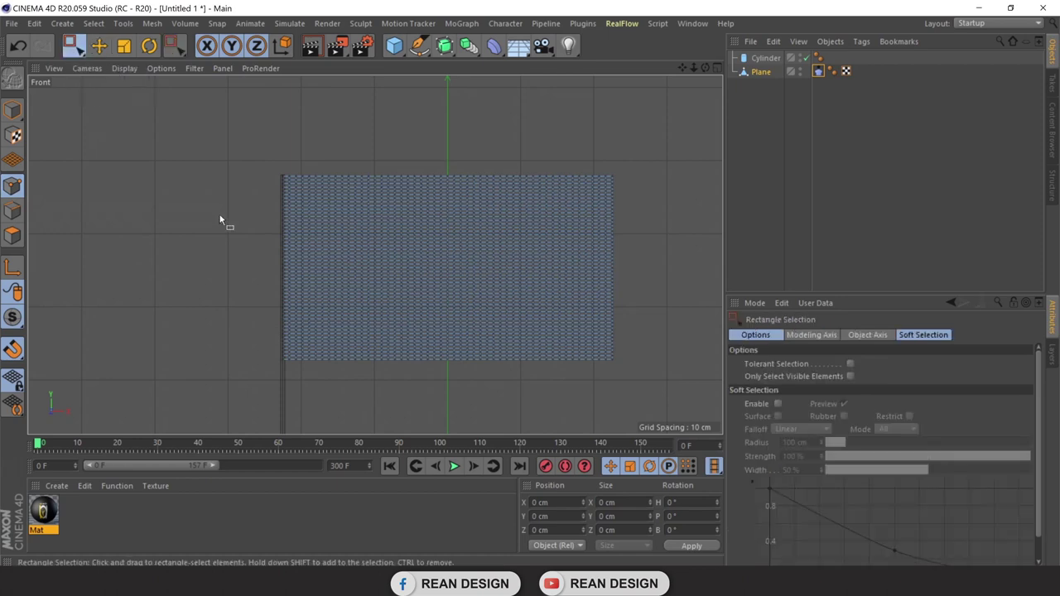
Box-select the column of points along the plane's left edge at X −225 cm.
scroll(244, 301, up, 1)
scroll(307, 301, down, 1)
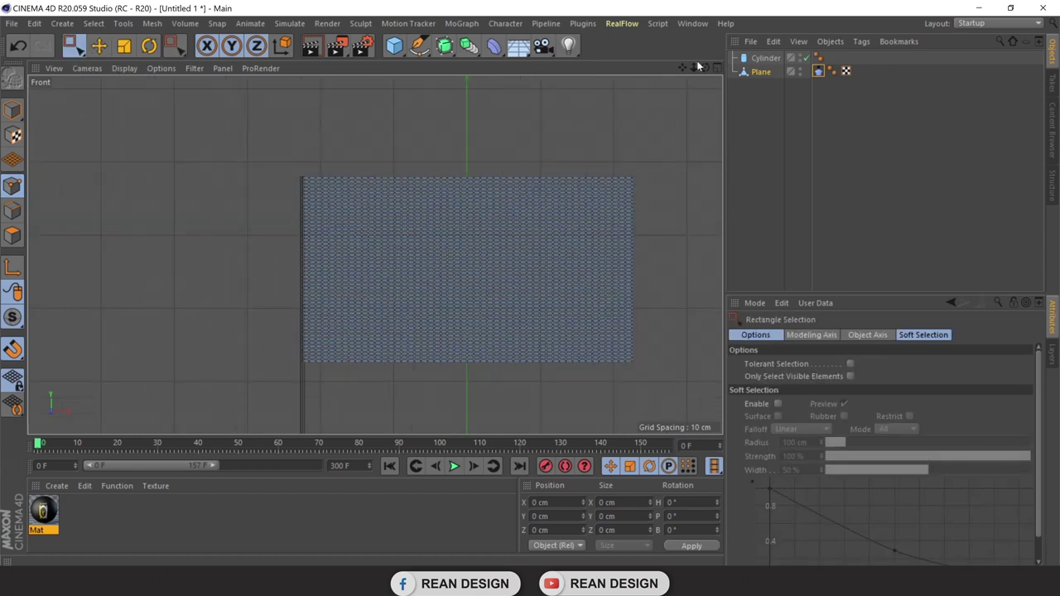
drag(681, 72, 658, 95)
scroll(291, 282, up, 1)
drag(219, 129, 289, 395)
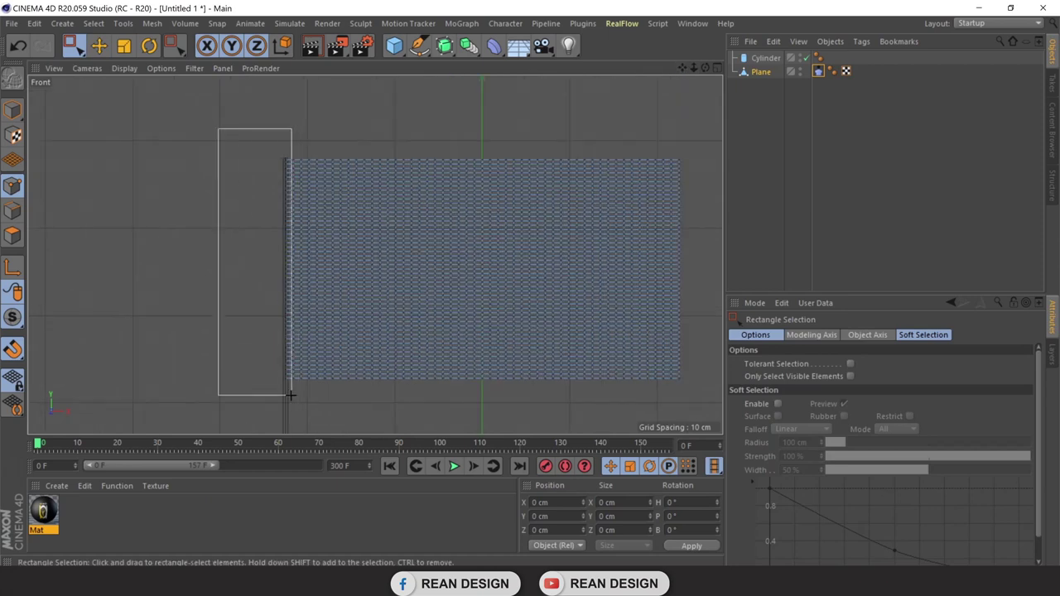
scroll(290, 390, up, 1)
scroll(294, 368, up, 1)
scroll(332, 332, up, 1)
drag(683, 68, 642, 83)
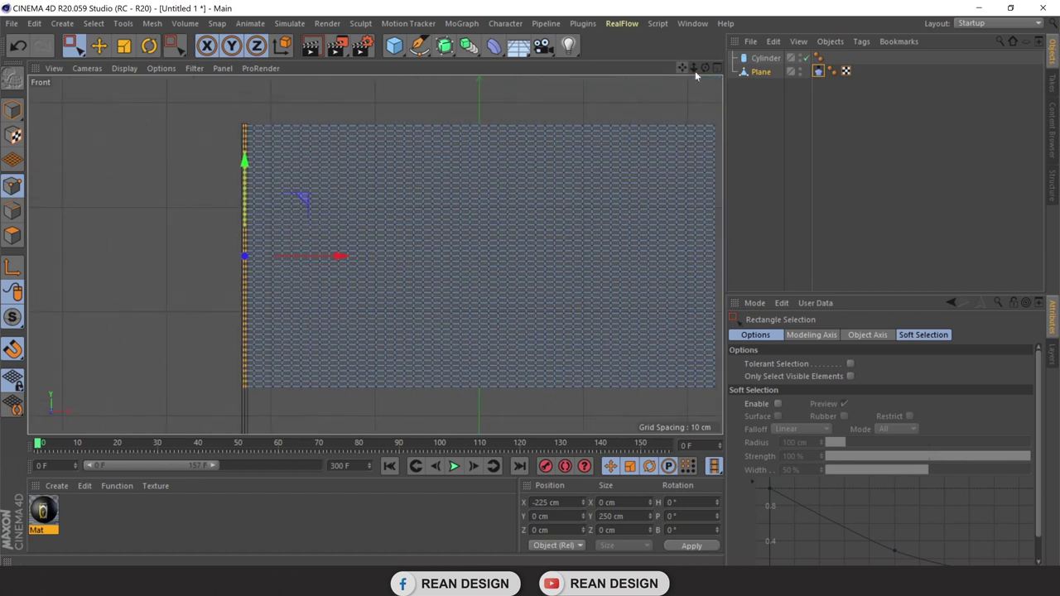
click(820, 72)
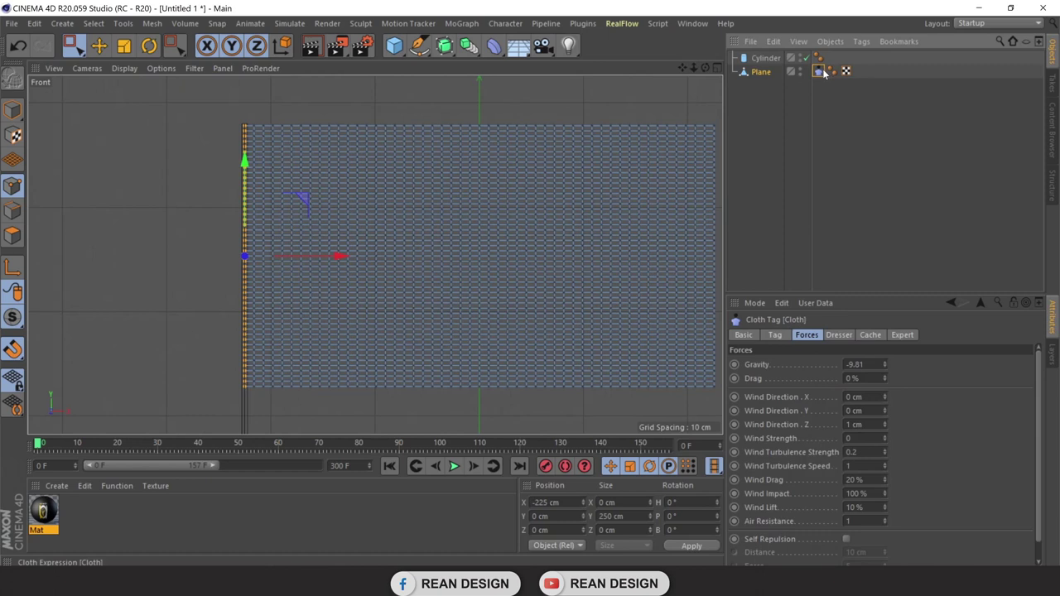
Set the selected left-edge points as Fix Points in the Cloth tag's Dresser tab.
click(840, 336)
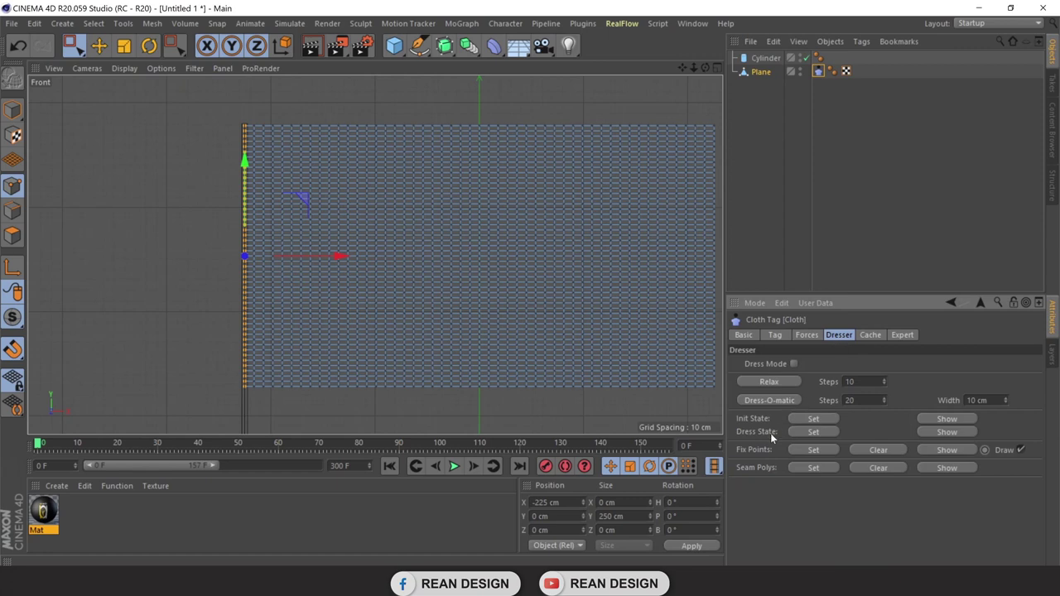
click(814, 451)
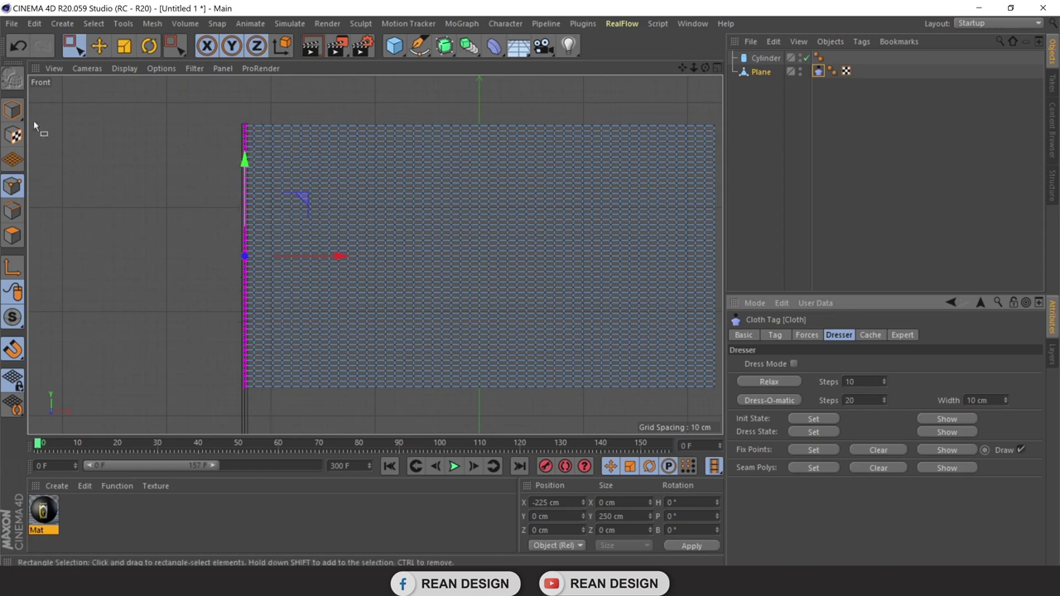
click(99, 46)
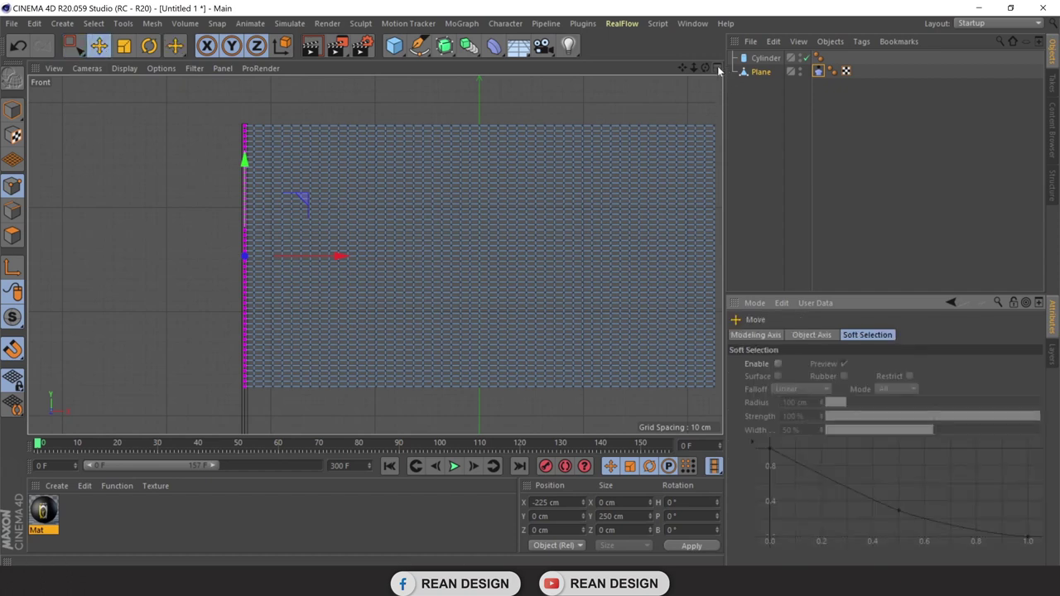
Show a full-size Perspective view in Model mode with plain Gouraud Shading, no wireframe.
click(705, 67)
click(369, 68)
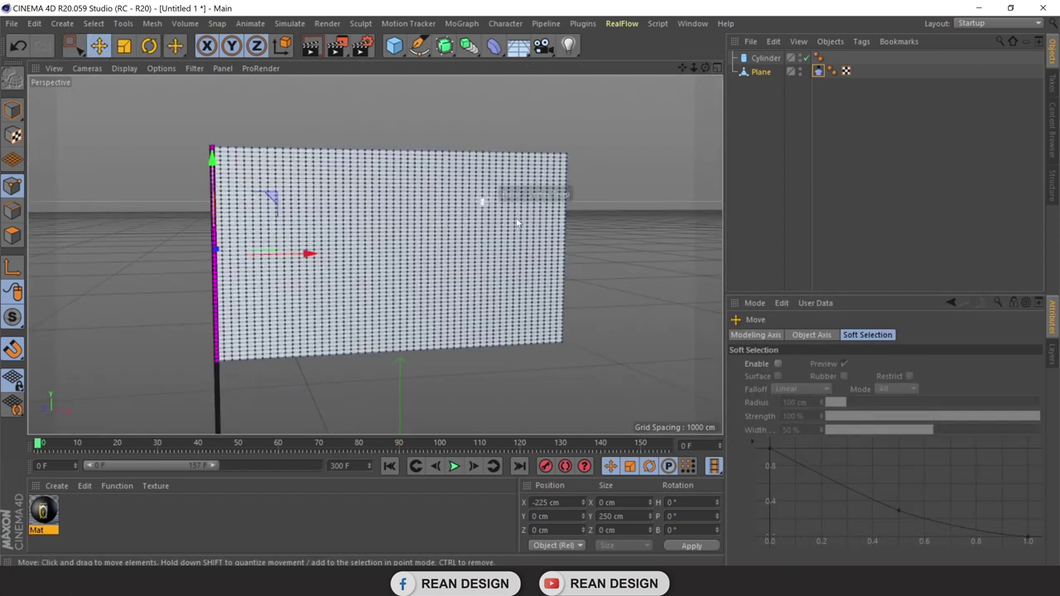
click(12, 109)
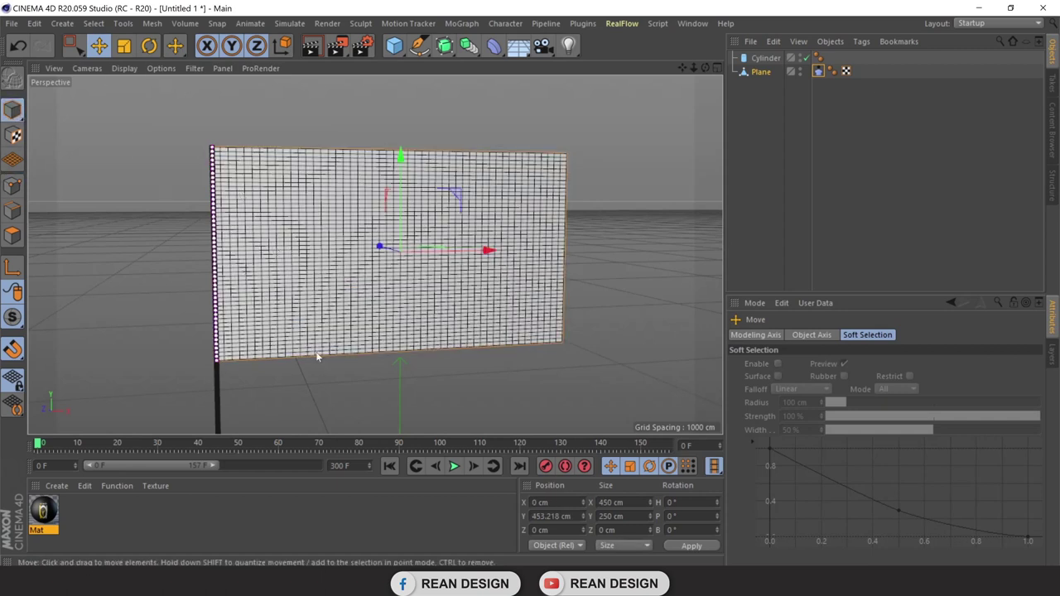
click(130, 68)
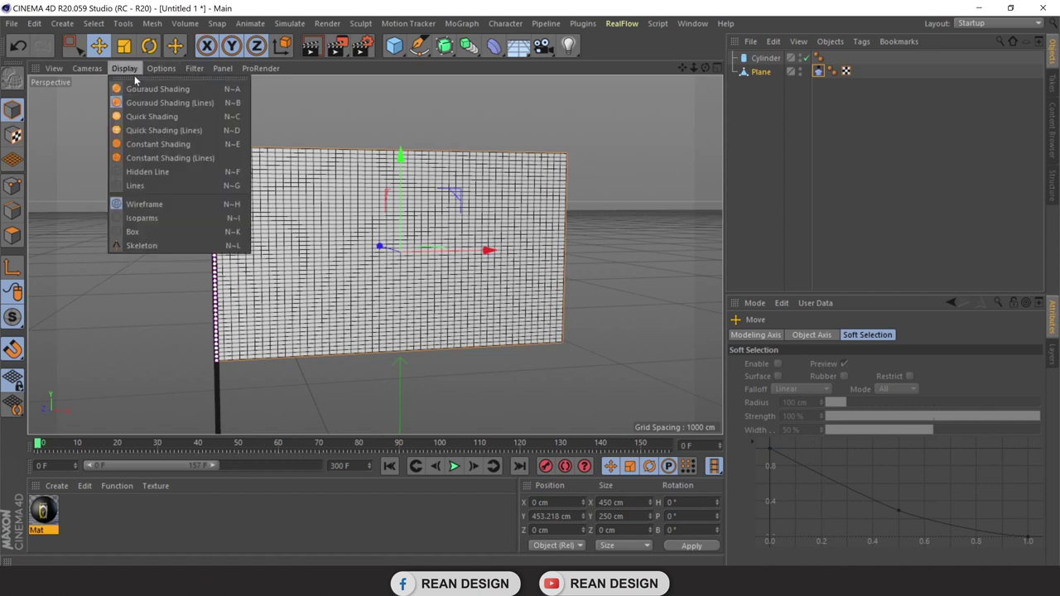
click(138, 89)
scroll(188, 302, up, 2)
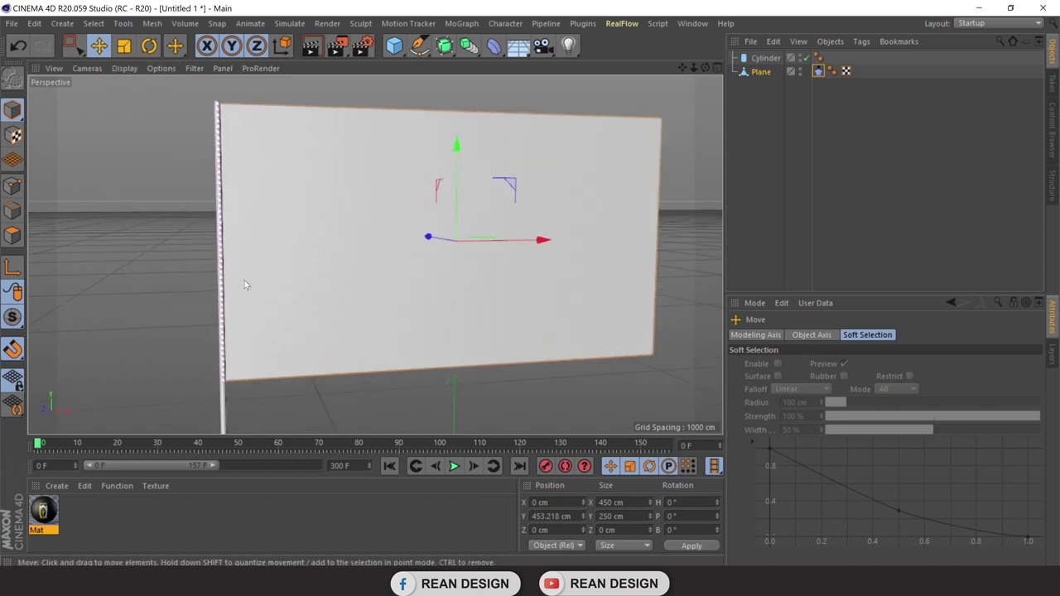
alt+middle_drag(374, 254, 382, 256)
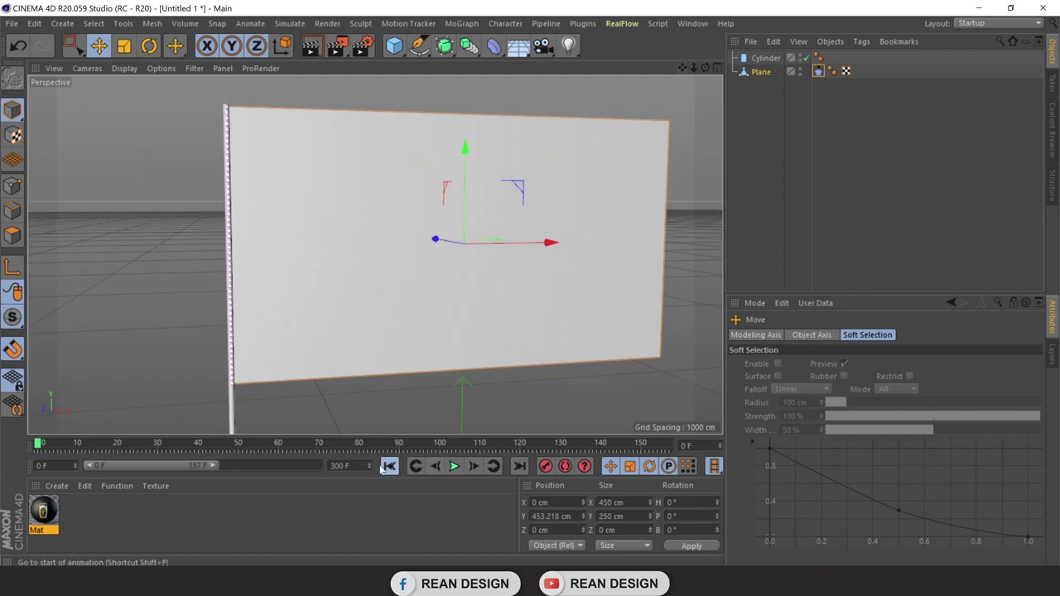
Preview the cloth simulation from the start, stopping at frame 128.
click(454, 468)
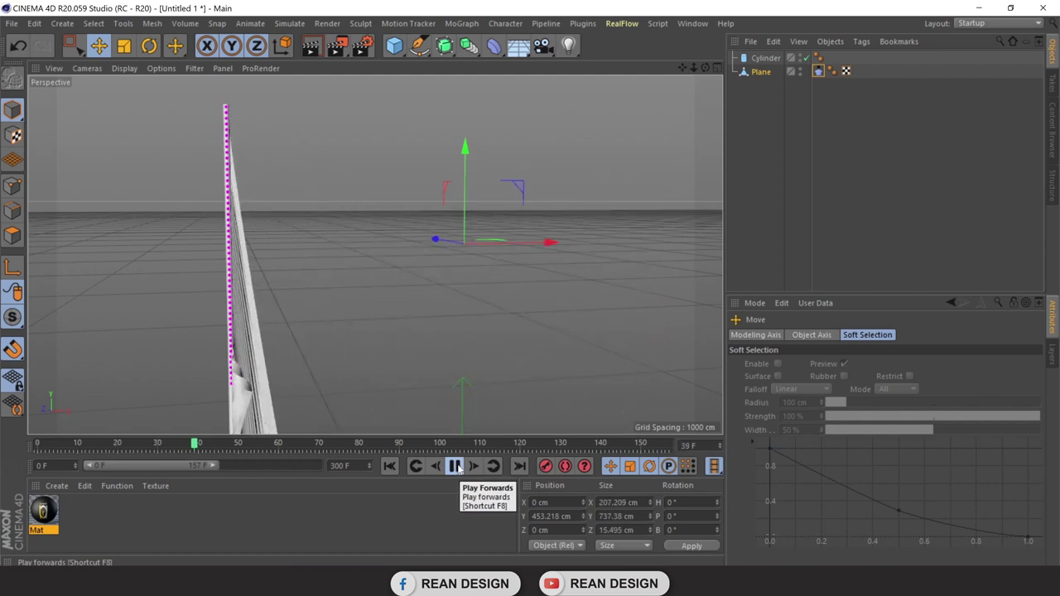
click(456, 467)
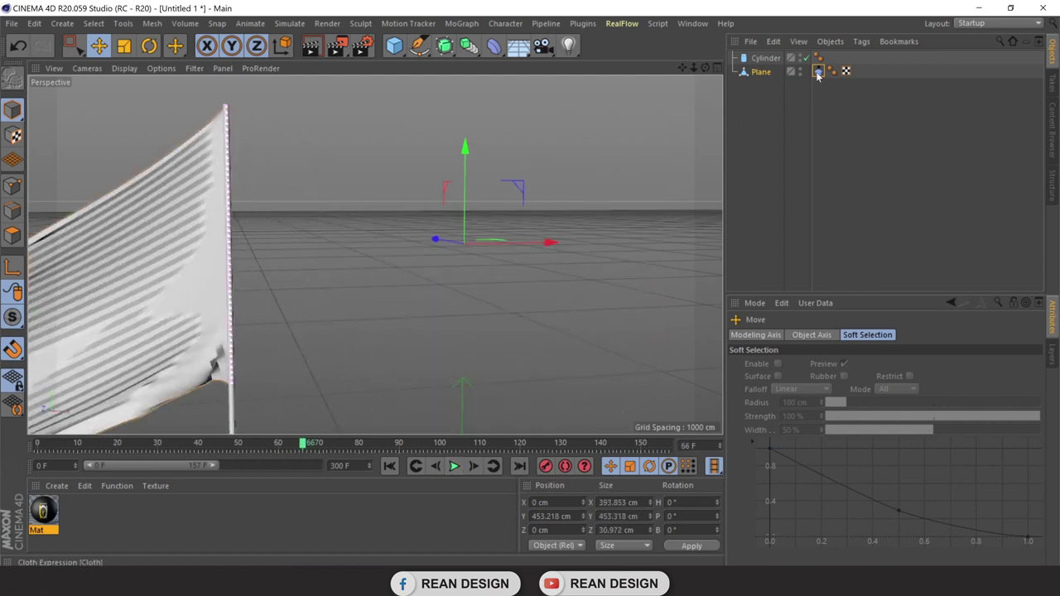
click(393, 468)
click(455, 467)
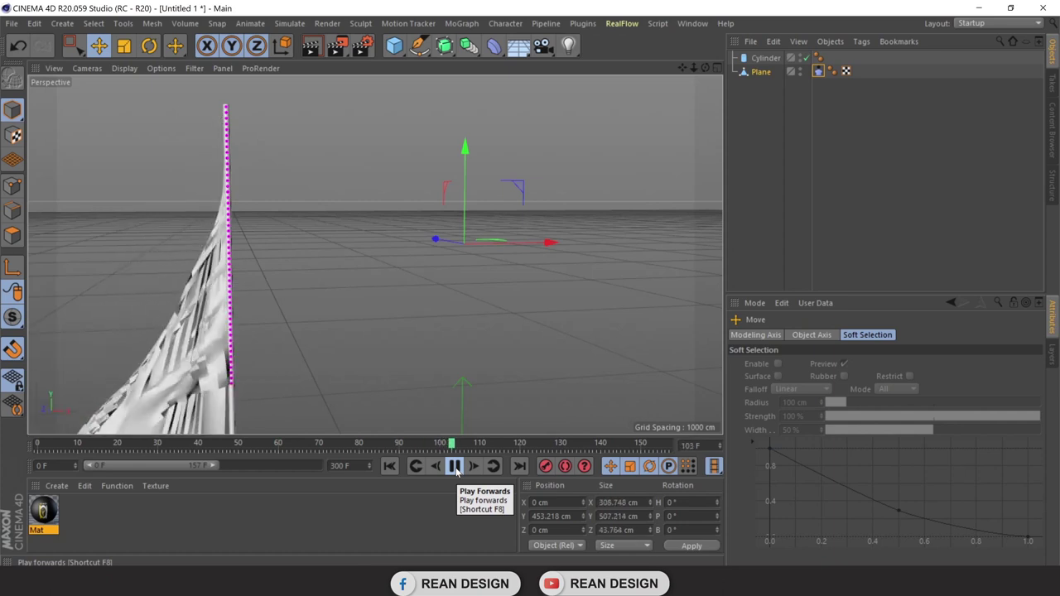
click(455, 466)
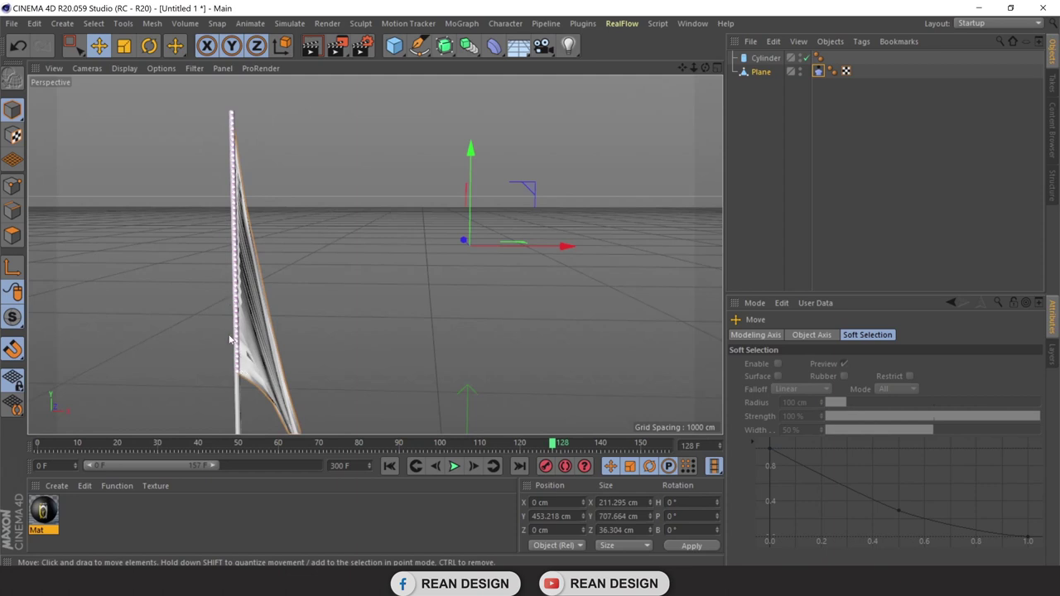
Bring back the Cloth tag settings and orbit the view to inspect the sagging cloth.
click(818, 70)
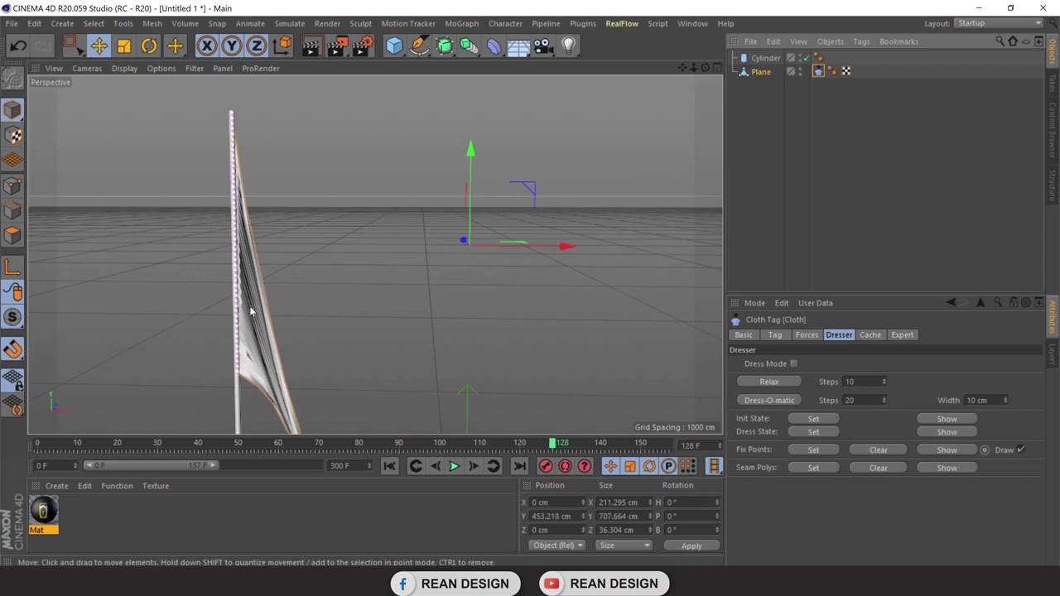
scroll(242, 305, up, 2)
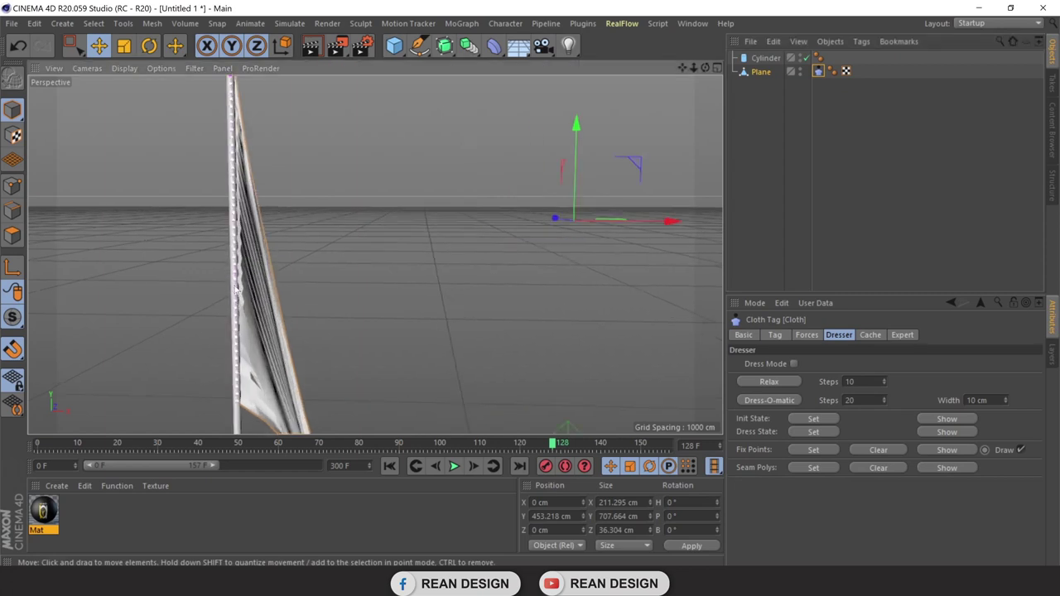
scroll(251, 264, down, 1)
alt+drag(251, 264, 277, 196)
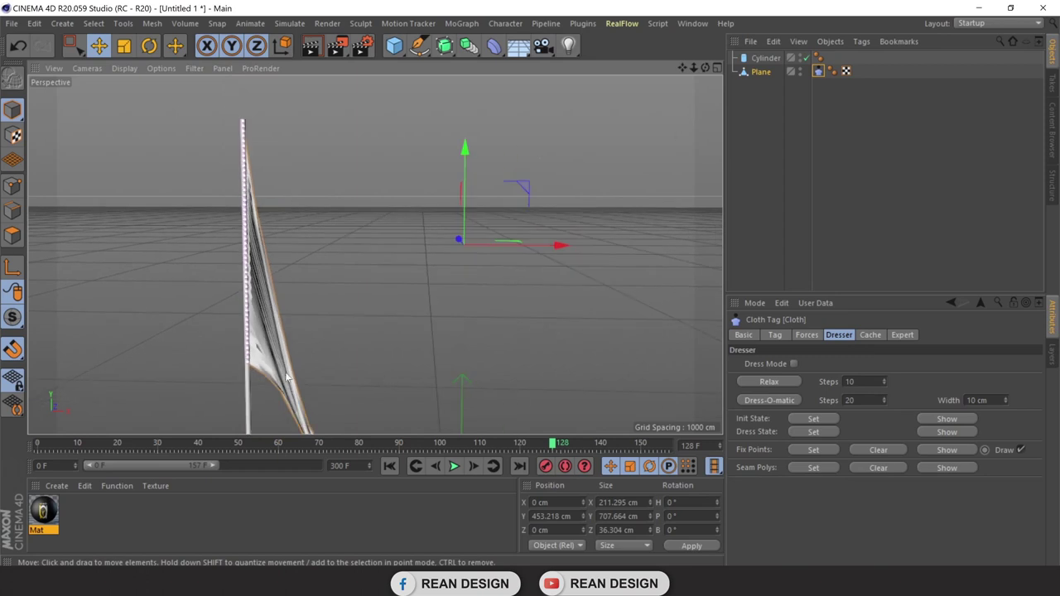
scroll(286, 379, down, 2)
scroll(305, 413, down, 2)
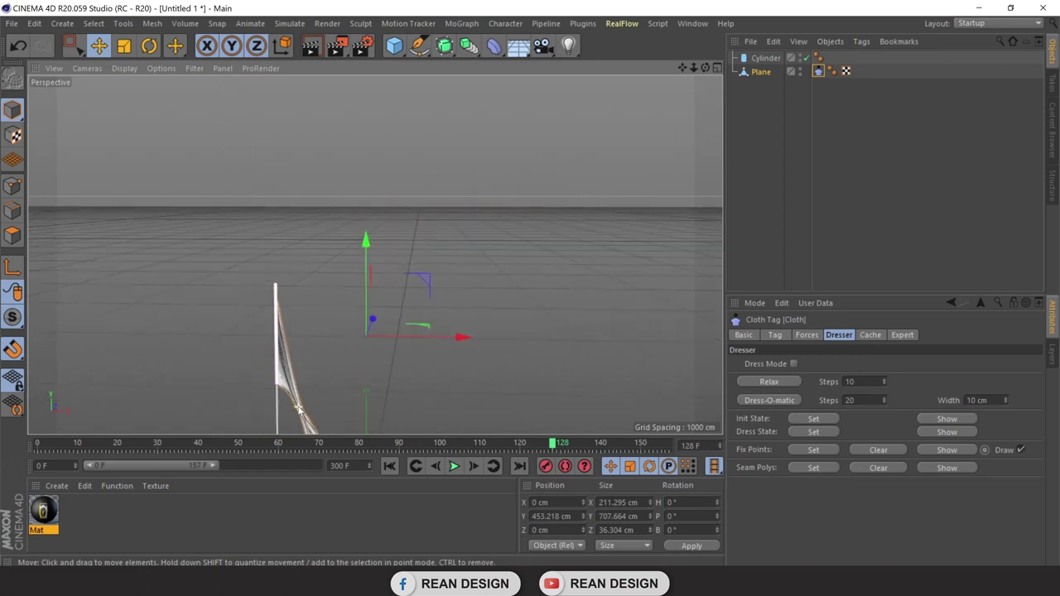
Replay the flag, return it to frame 0, and reselect the Plane's Cloth tag.
click(389, 466)
click(454, 466)
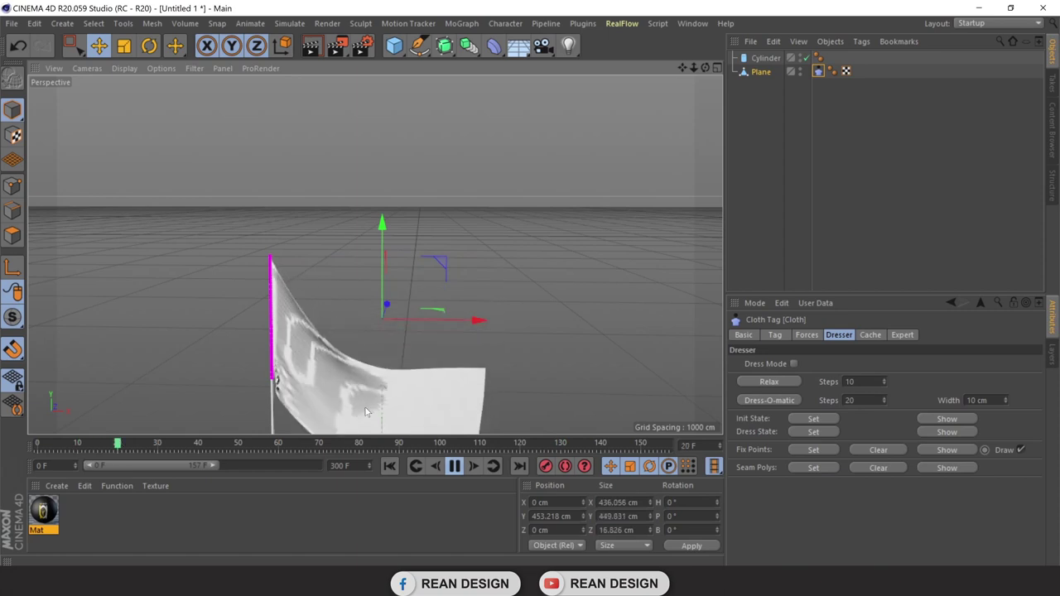
click(389, 465)
click(390, 466)
click(454, 465)
click(389, 466)
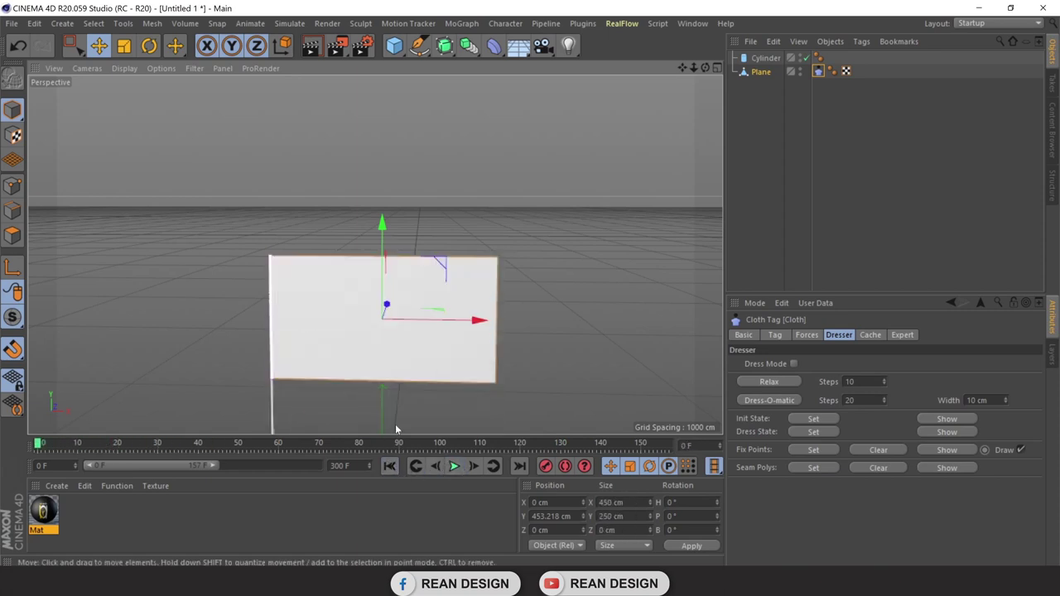
click(762, 72)
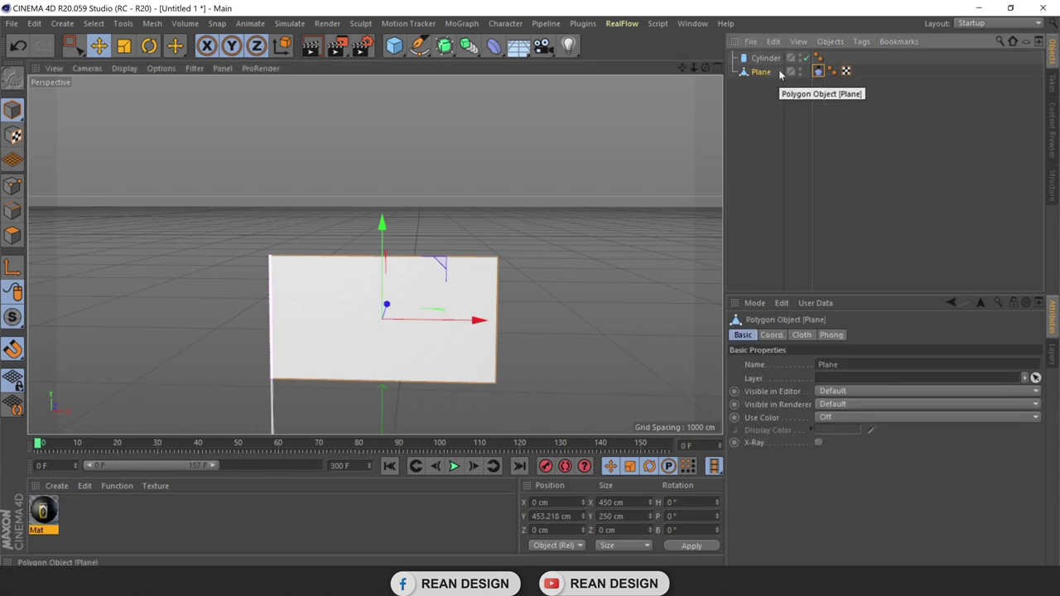
click(818, 72)
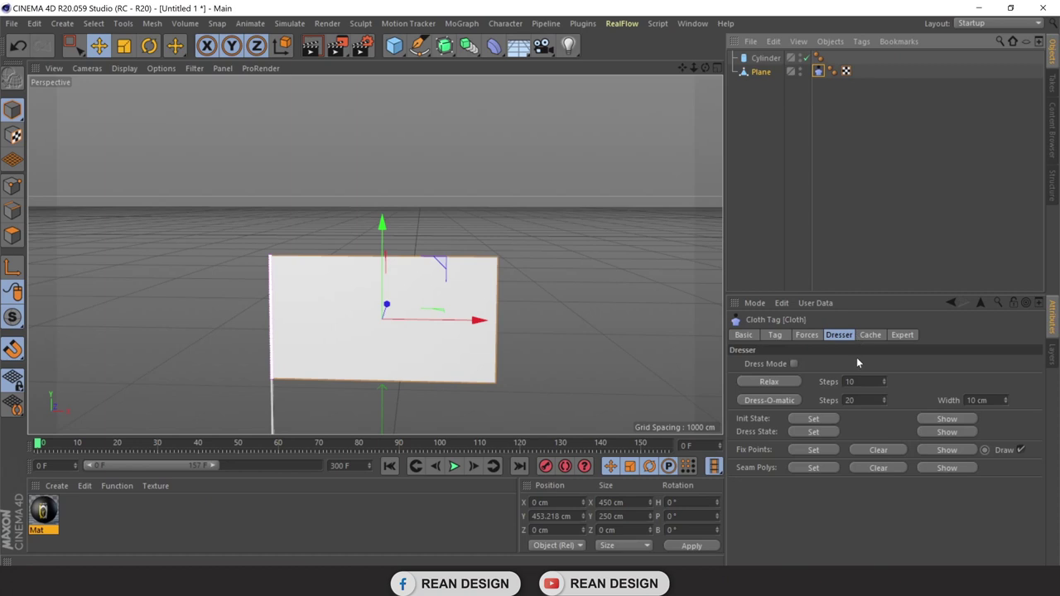
Set the cloth Gravity to -1 on the Forces tab and test-play the flag.
click(807, 334)
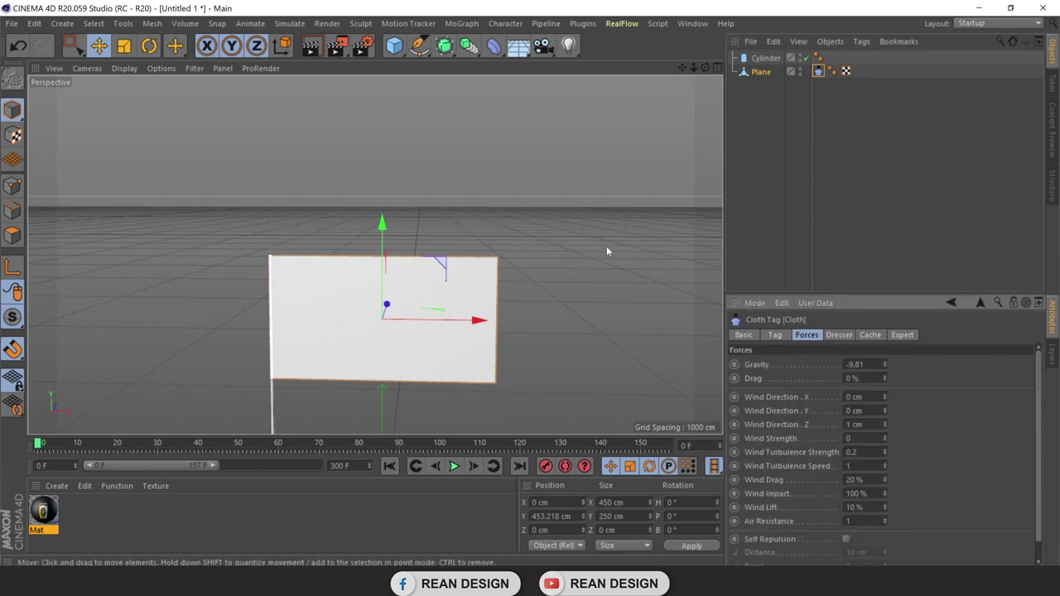
mouse_move(705, 68)
mouse_down()
mouse_move(679, 69)
mouse_move(758, 377)
mouse_up()
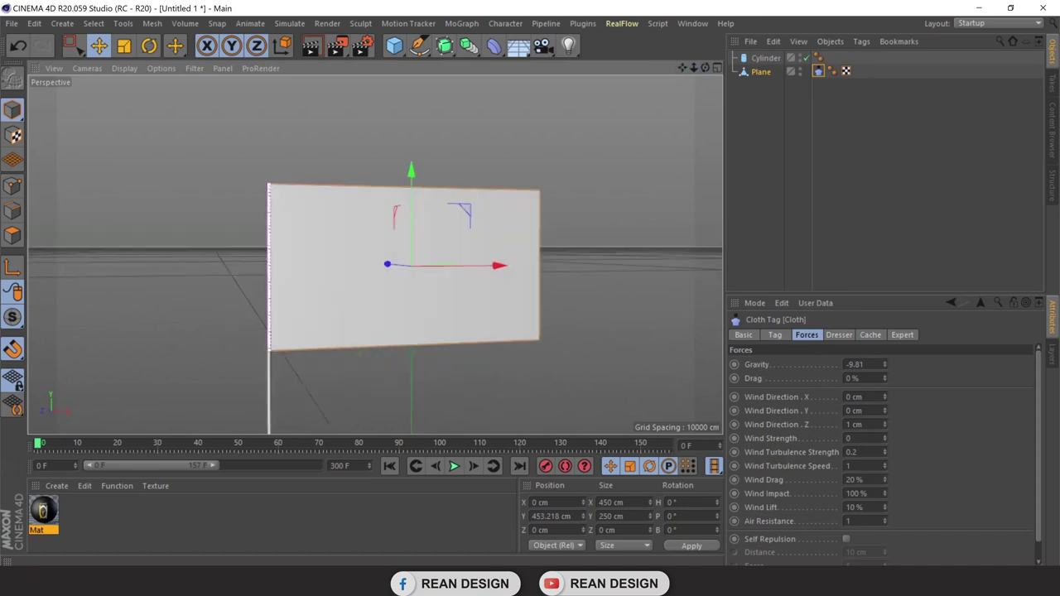
double_click(856, 364)
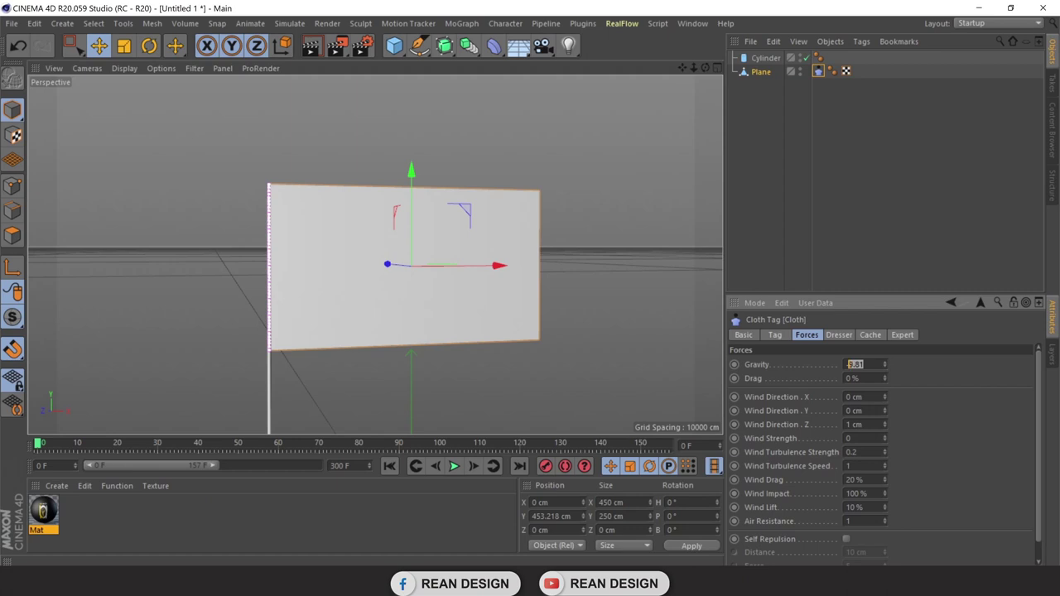
text(-1)
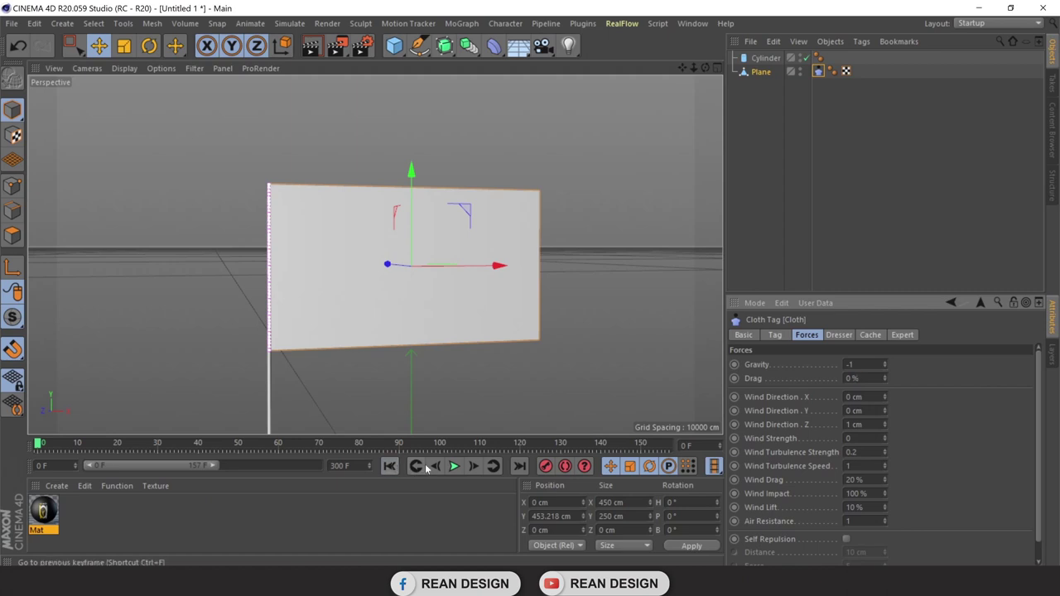
click(454, 467)
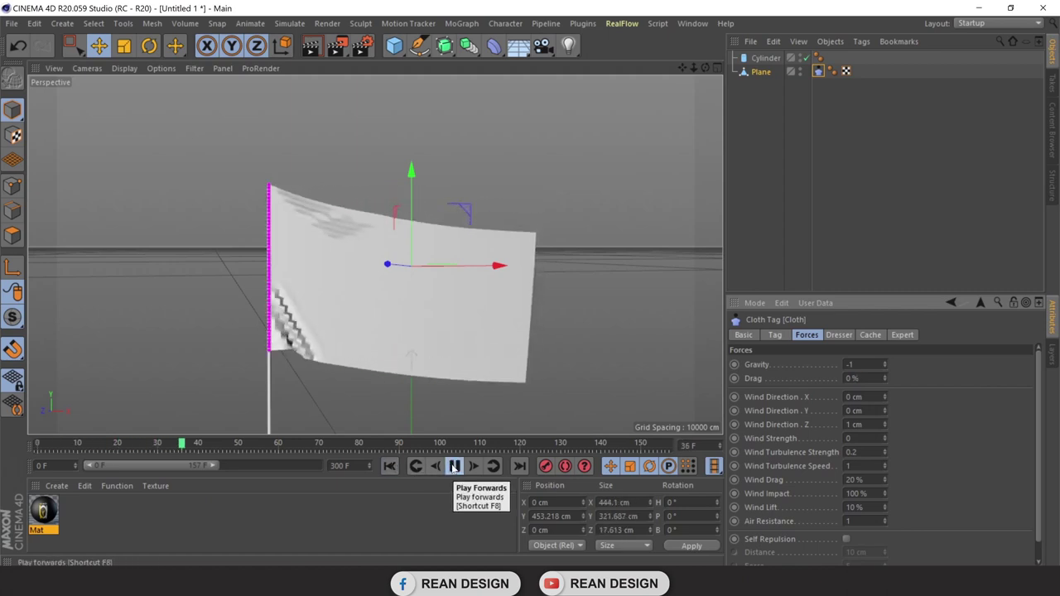
click(454, 466)
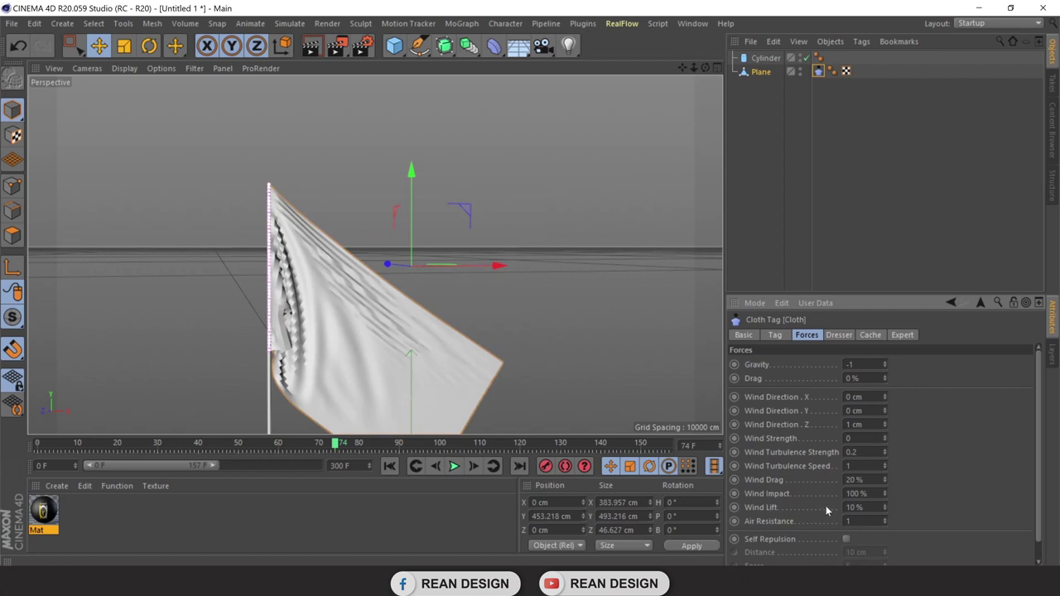
click(390, 467)
click(454, 466)
key(F8)
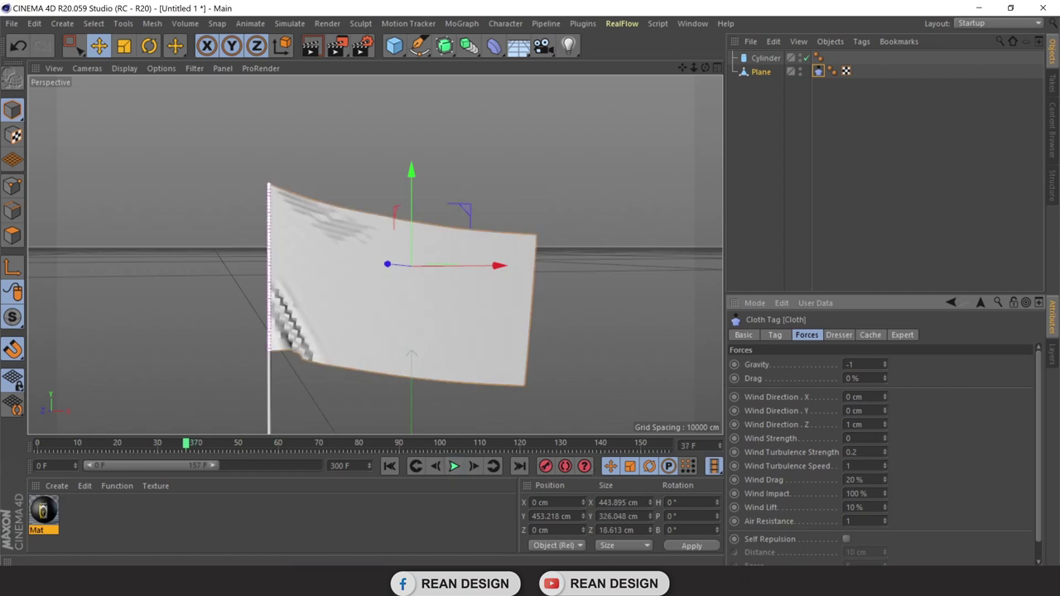
click(390, 466)
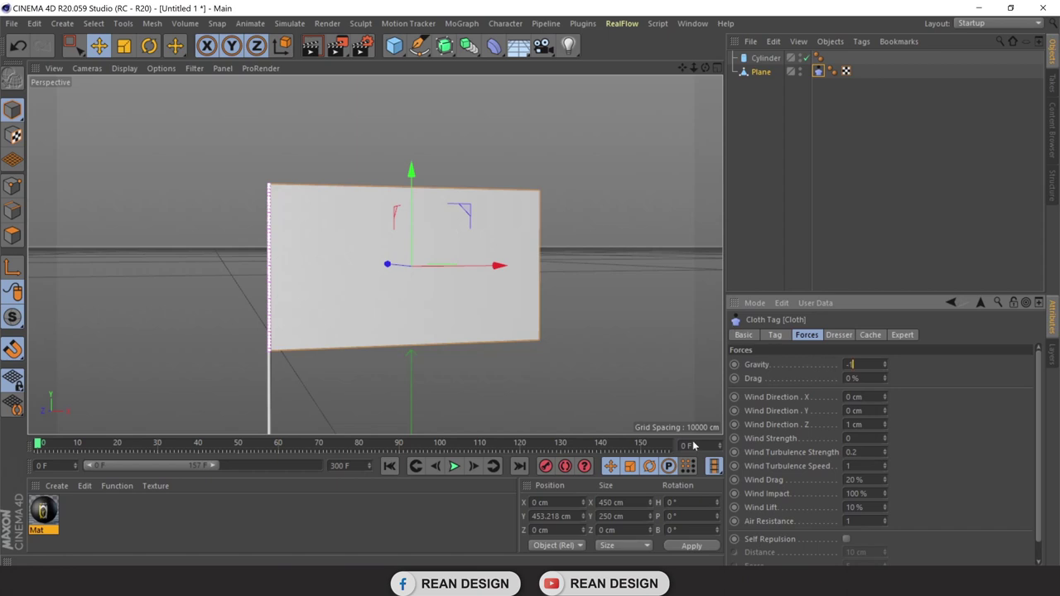
Change Gravity to 1, replay the flag, and rewind it to frame 0.
click(454, 467)
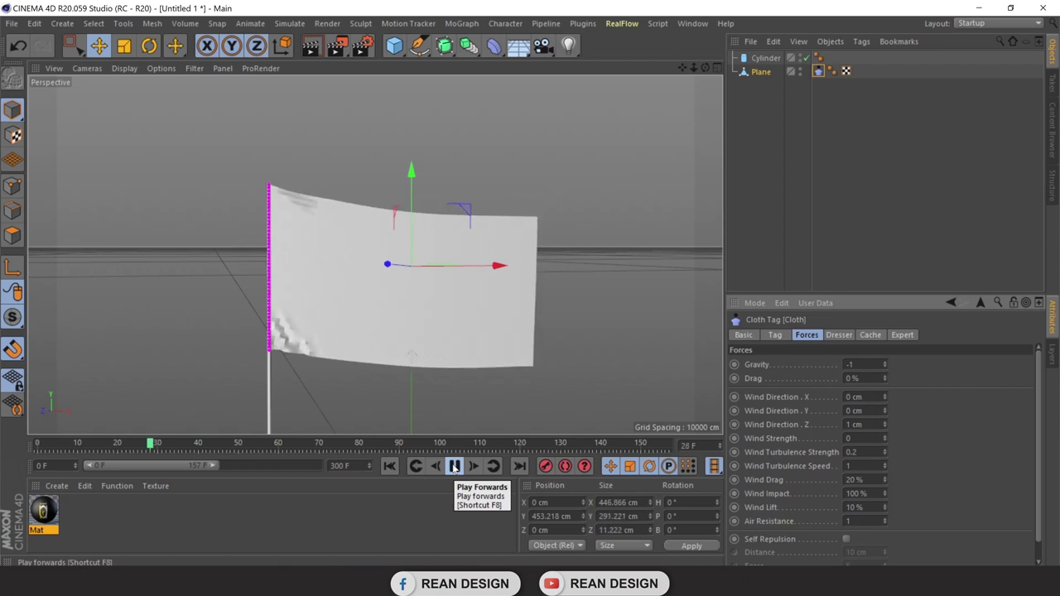
click(454, 467)
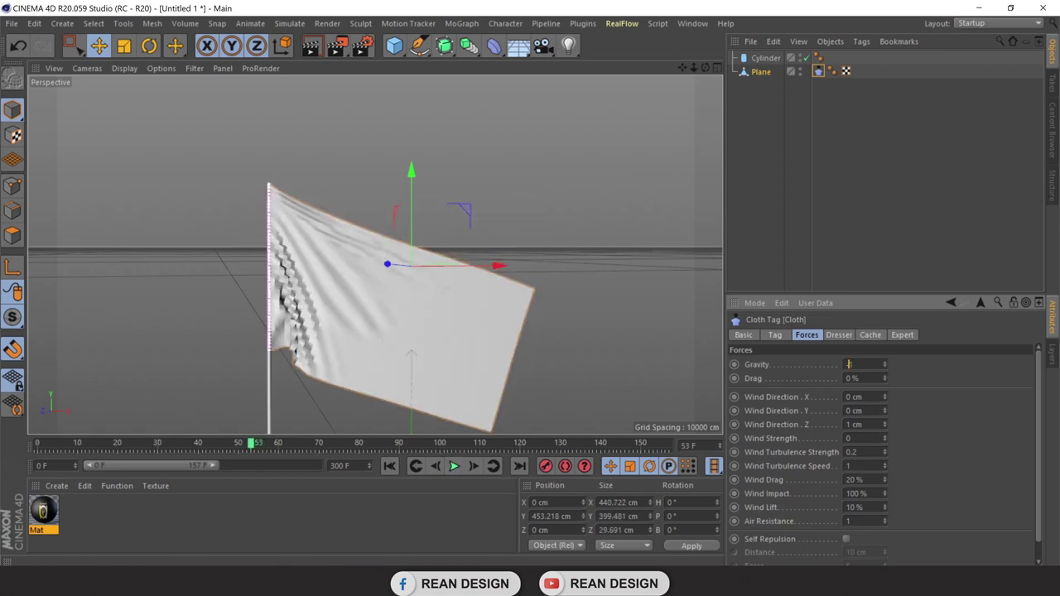
text(1)
click(389, 466)
click(454, 465)
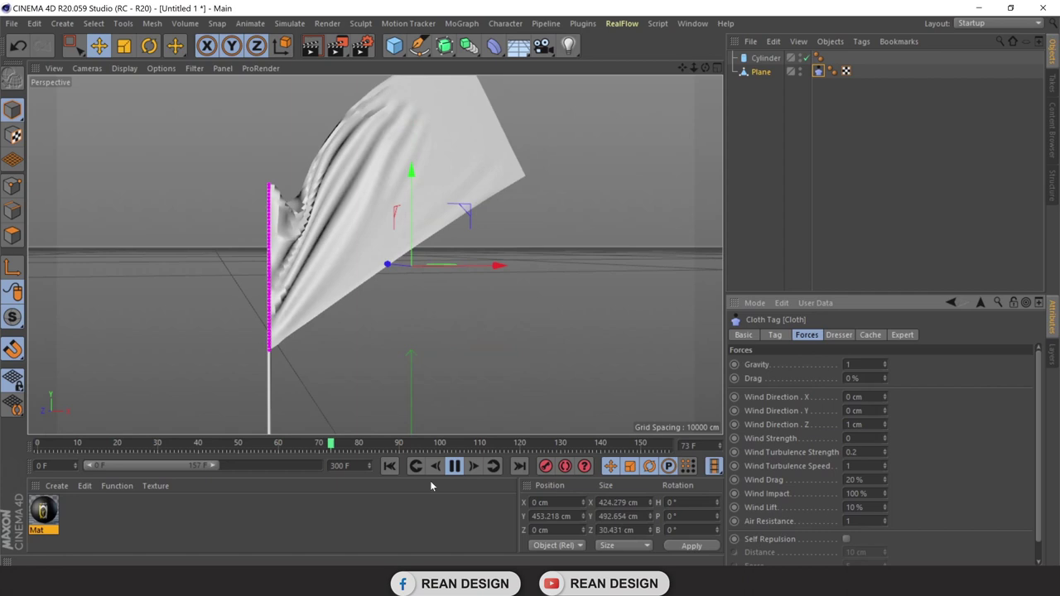
click(454, 465)
click(389, 466)
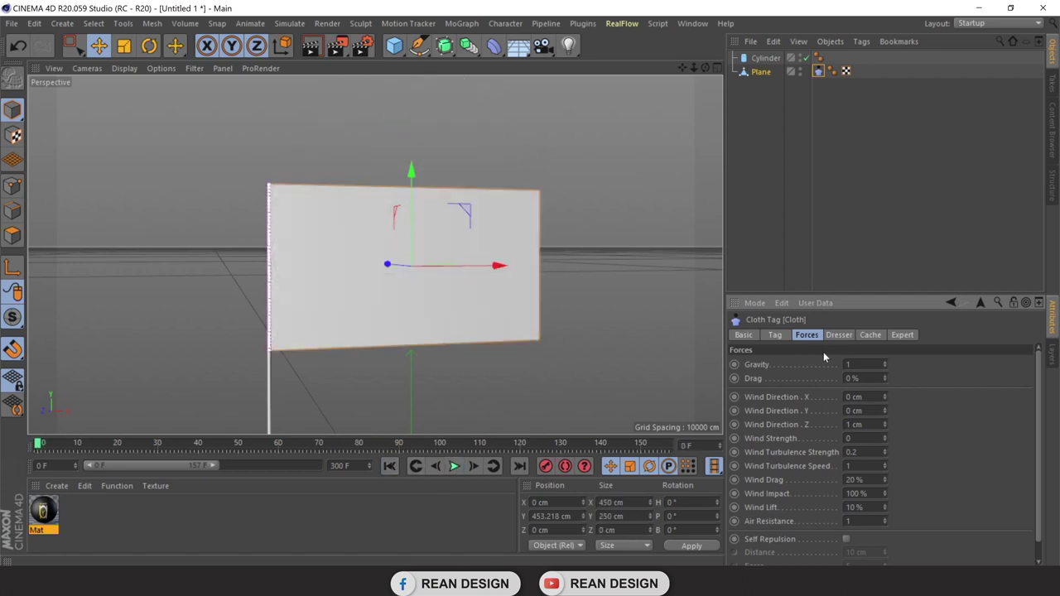
Set Gravity to -0.5 and test-play the flag, then rewind to frame 0.
click(848, 364)
text(5)
click(454, 466)
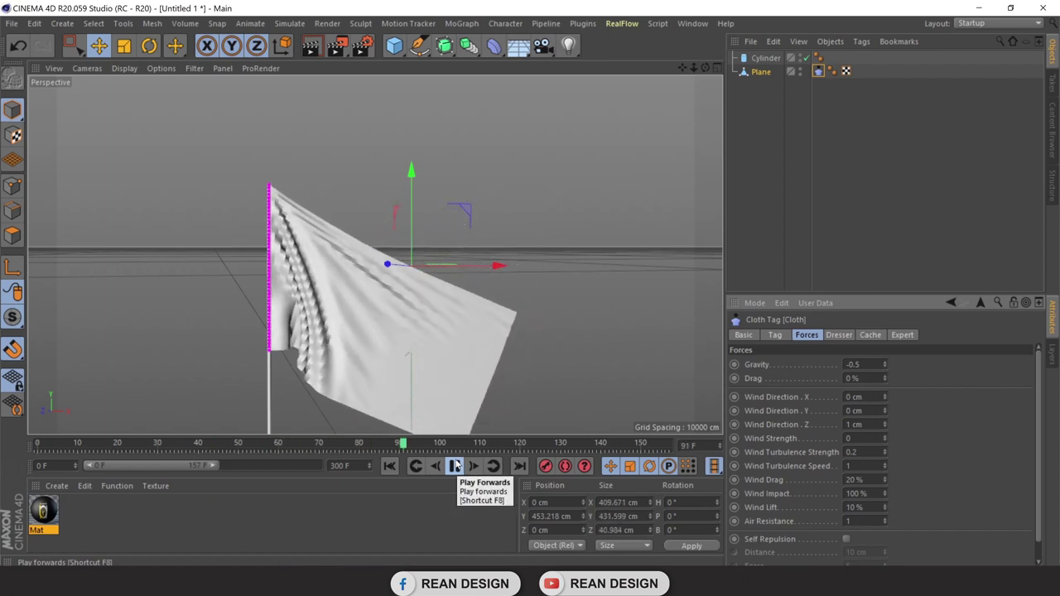
click(454, 467)
click(389, 466)
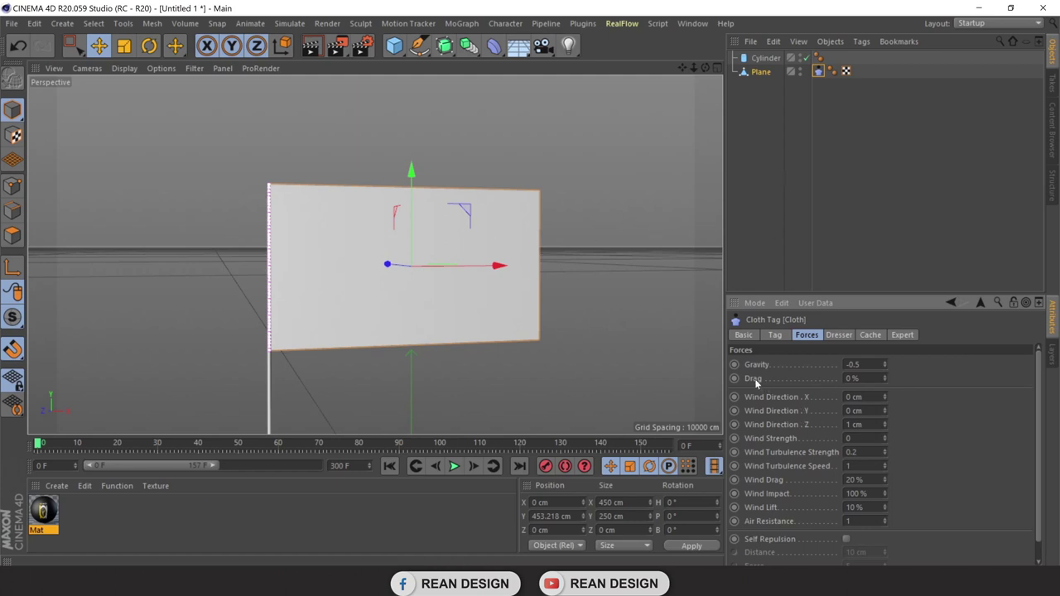
Try a cloth Drag of 100 % and test-play the simulation.
double_click(858, 377)
text(00)
key(Tab)
click(454, 467)
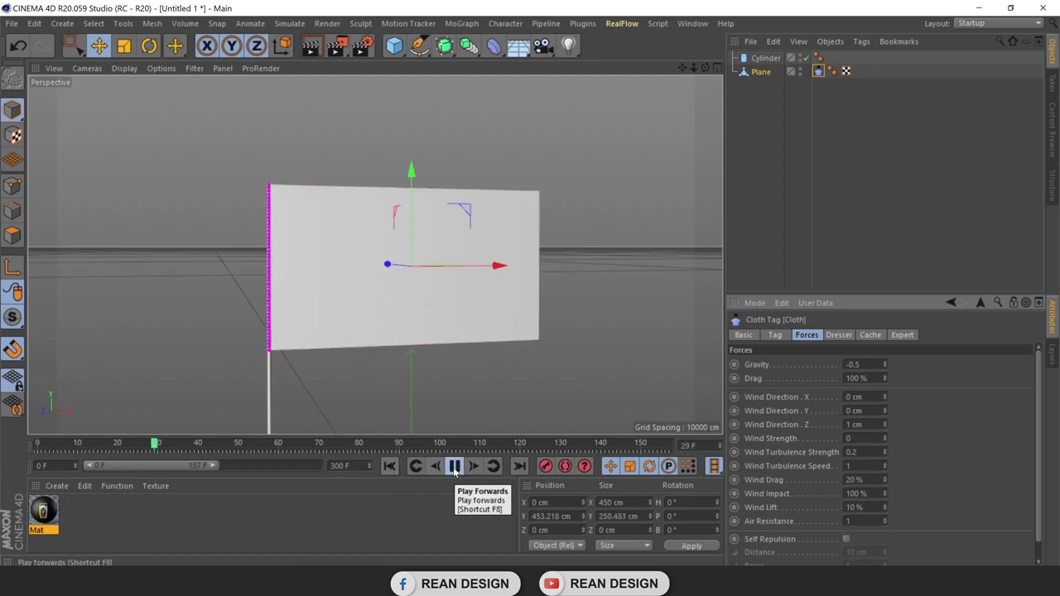
click(454, 467)
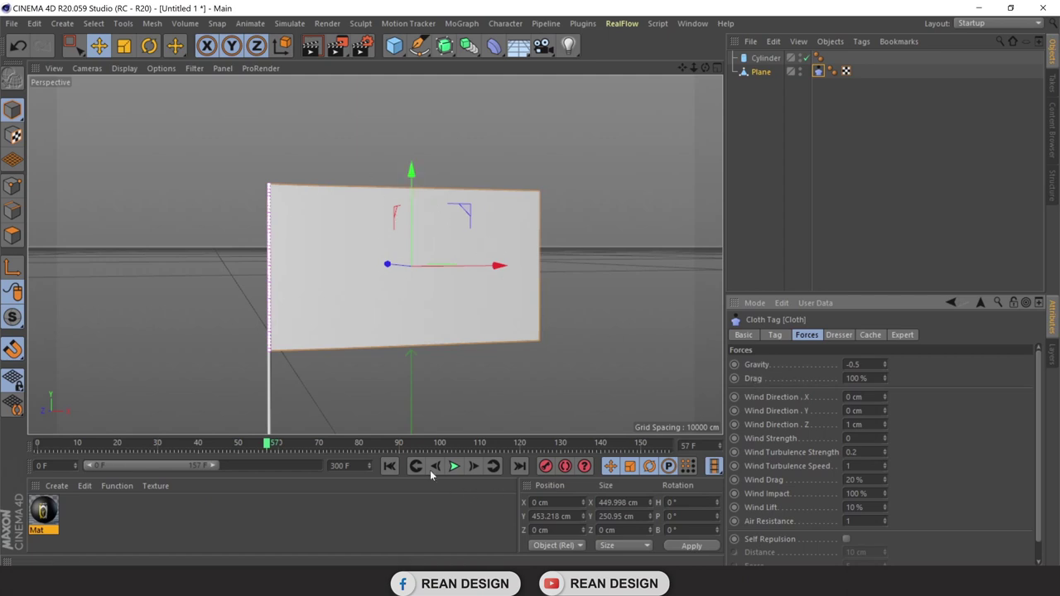
Set Drag to 5 % and replay the flag from frame 0.
double_click(856, 377)
text(5)
key(Return)
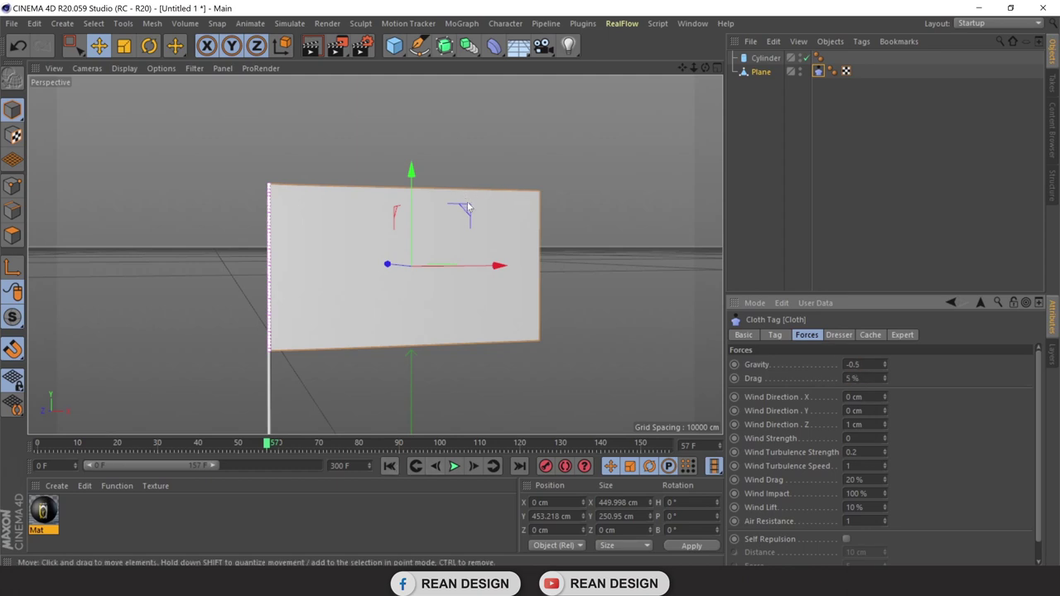
key(Return)
key(Return)
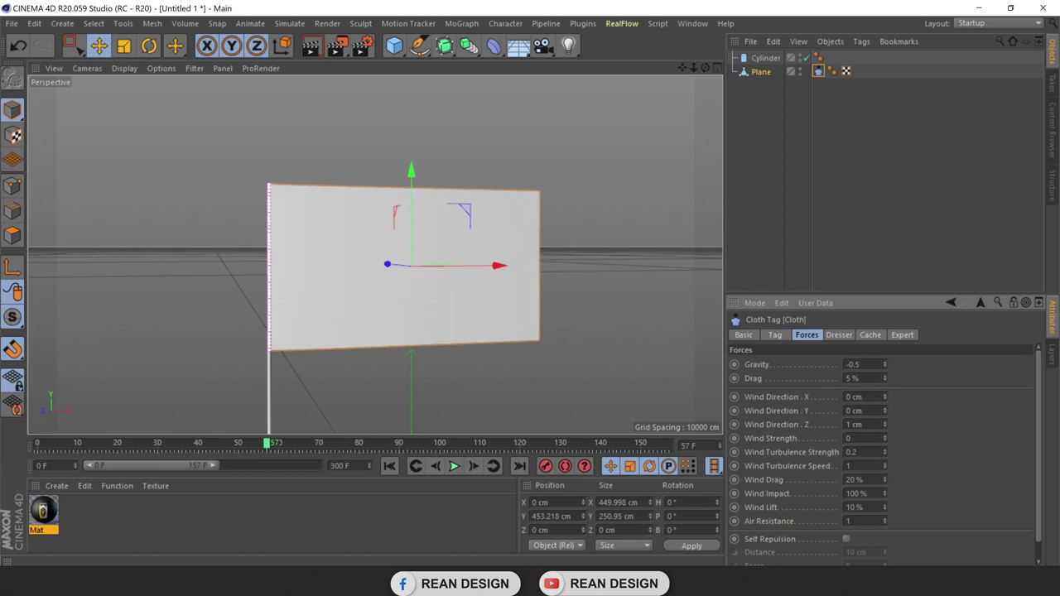
click(390, 467)
click(454, 467)
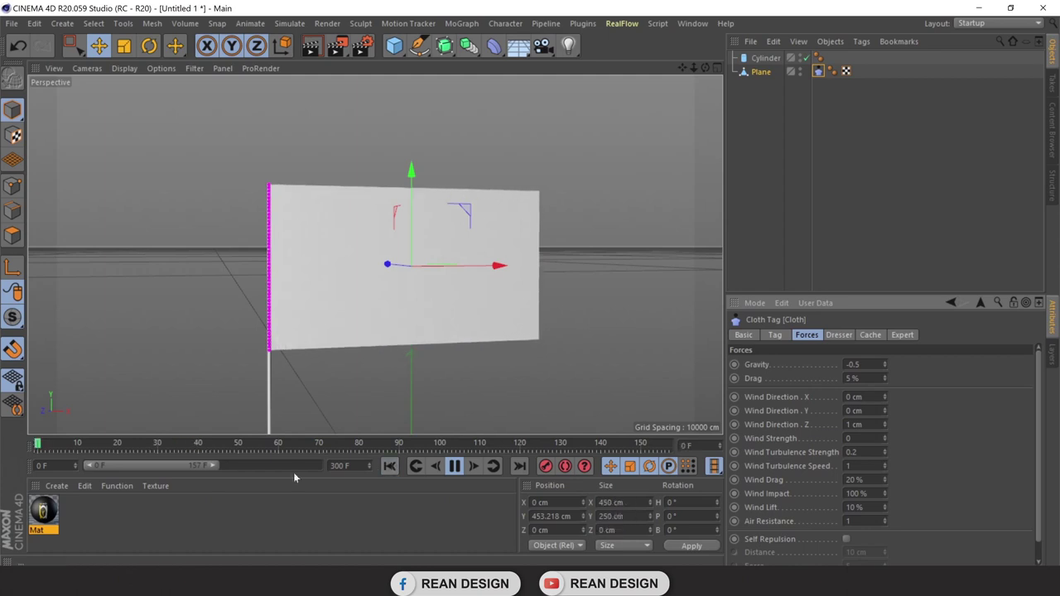
Pause playback and set the scene length to 300 frames, after briefly trying 500.
key(F8)
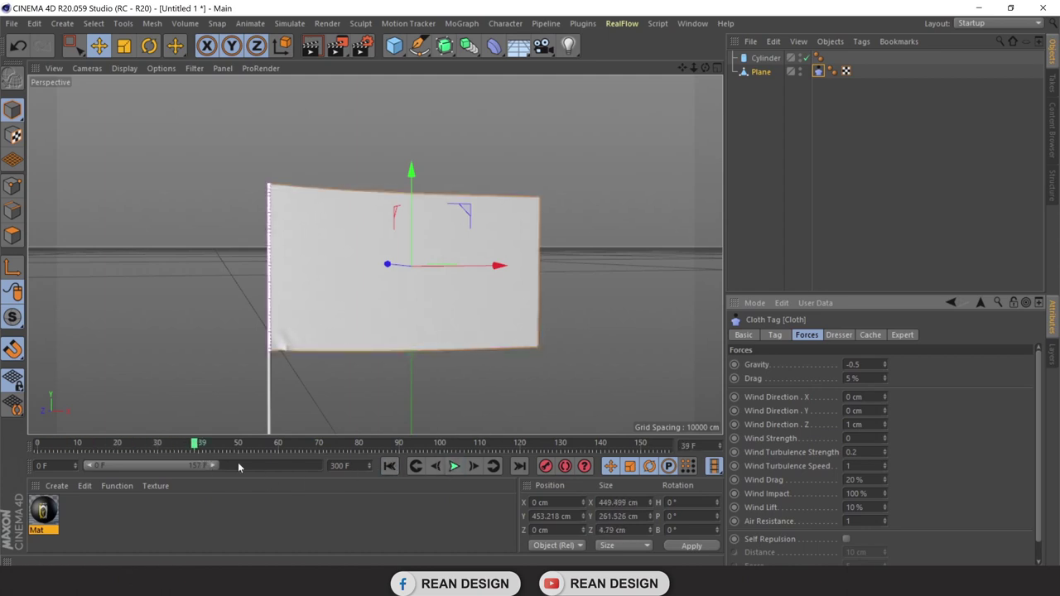
drag(213, 469, 265, 468)
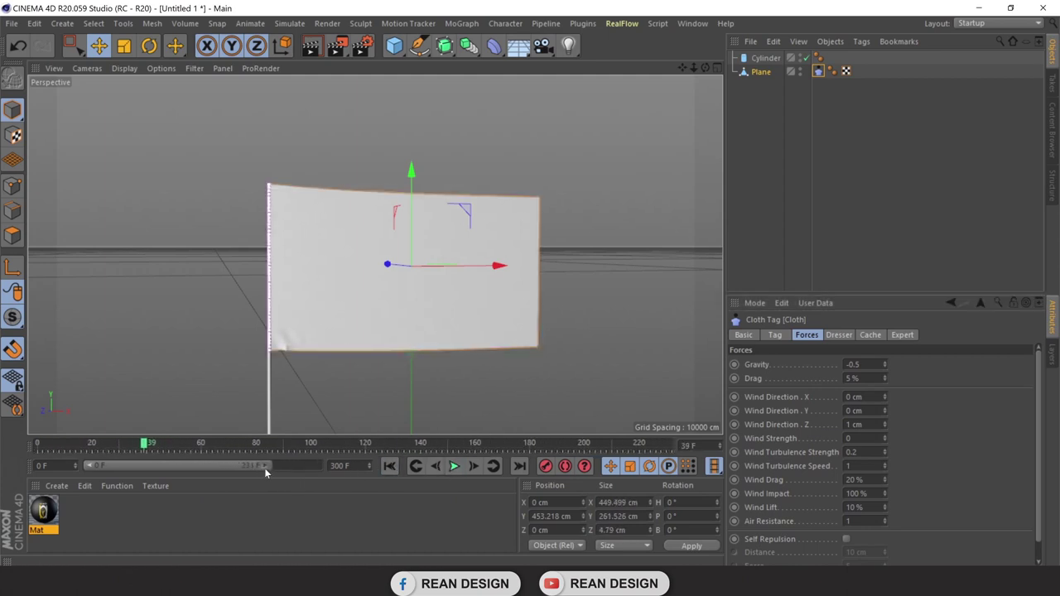
text(500)
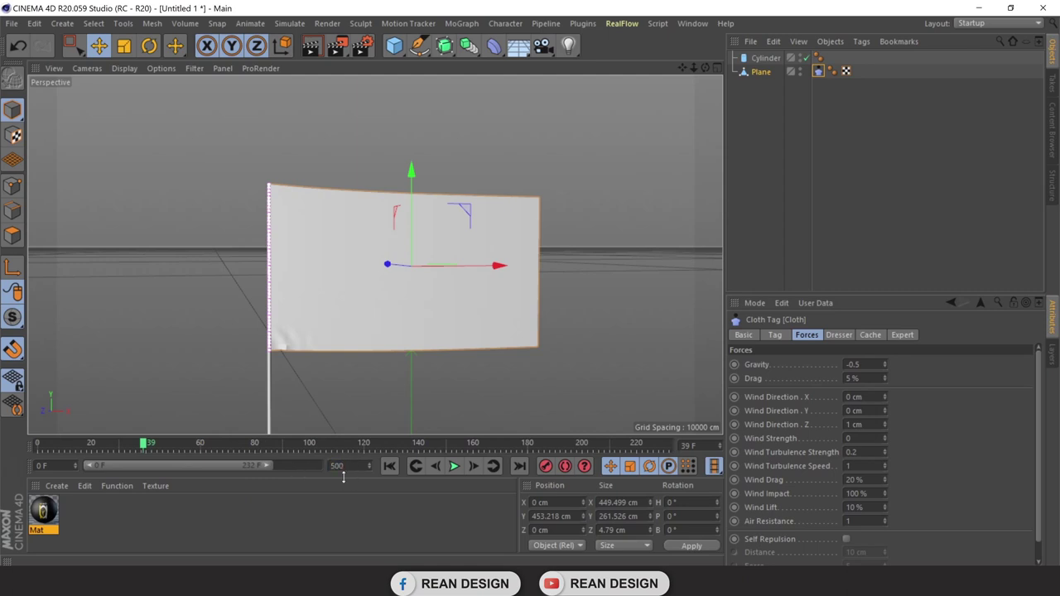
click(347, 494)
drag(202, 466, 372, 466)
double_click(336, 469)
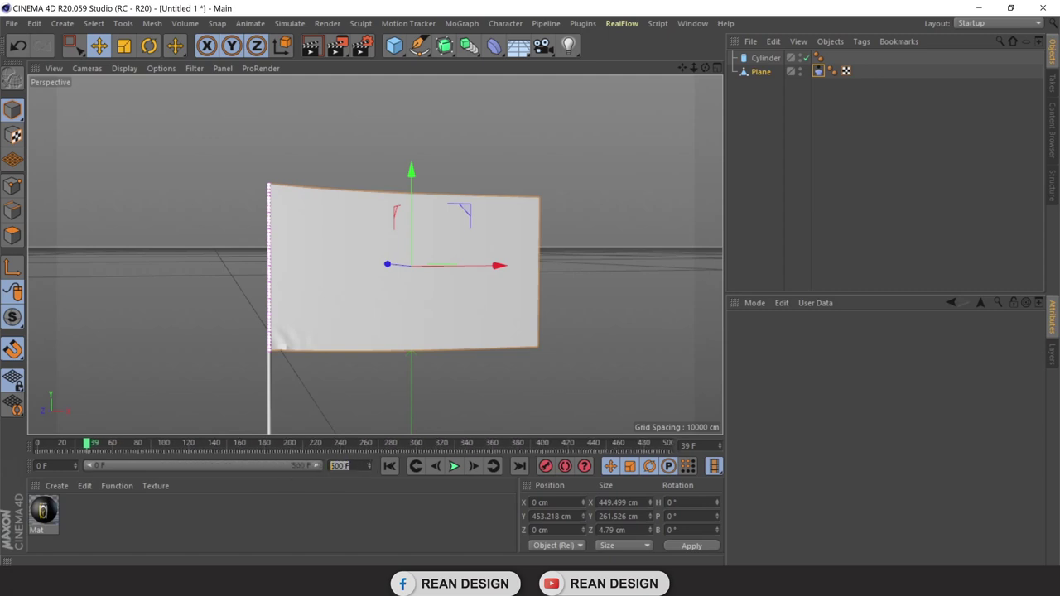
click(339, 406)
Narrow the timeline range to frames 0–190 and replay the flag from the start.
drag(315, 469, 232, 463)
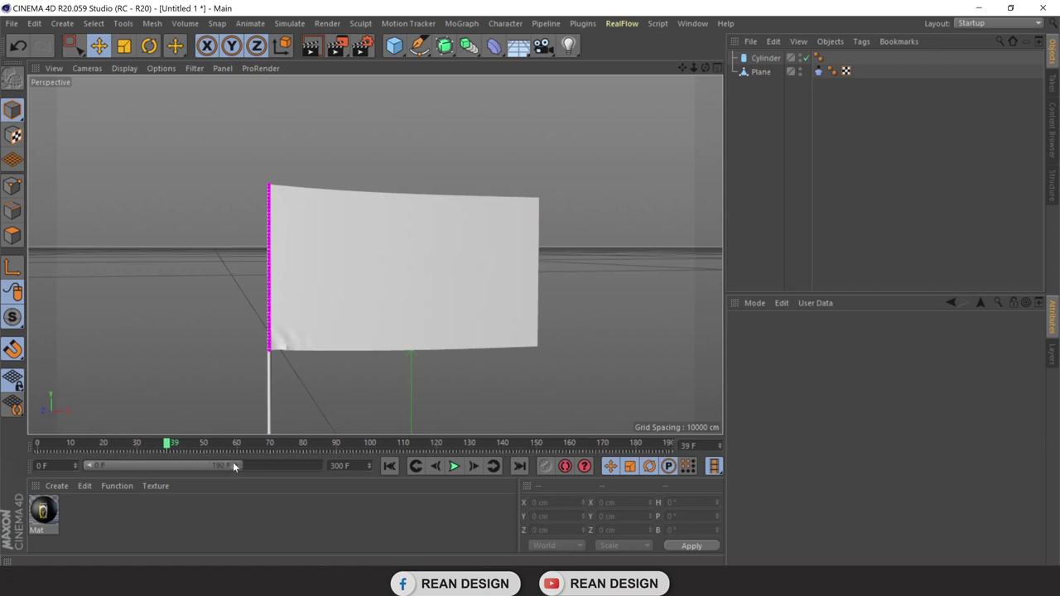
click(389, 465)
click(454, 465)
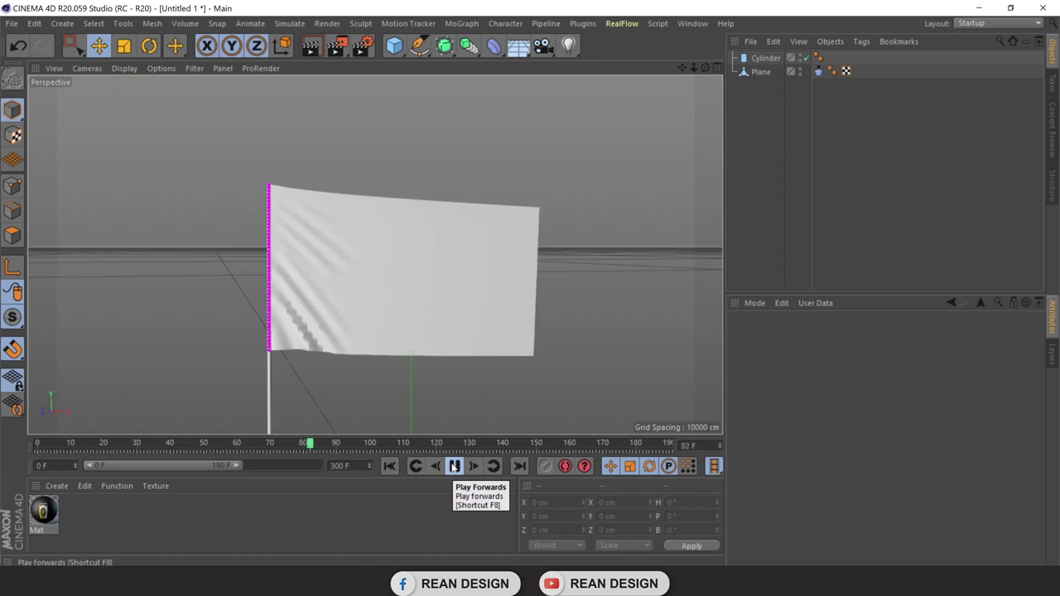
Stop playback and reselect the Plane's Cloth tag to reach its forces.
click(456, 466)
click(818, 71)
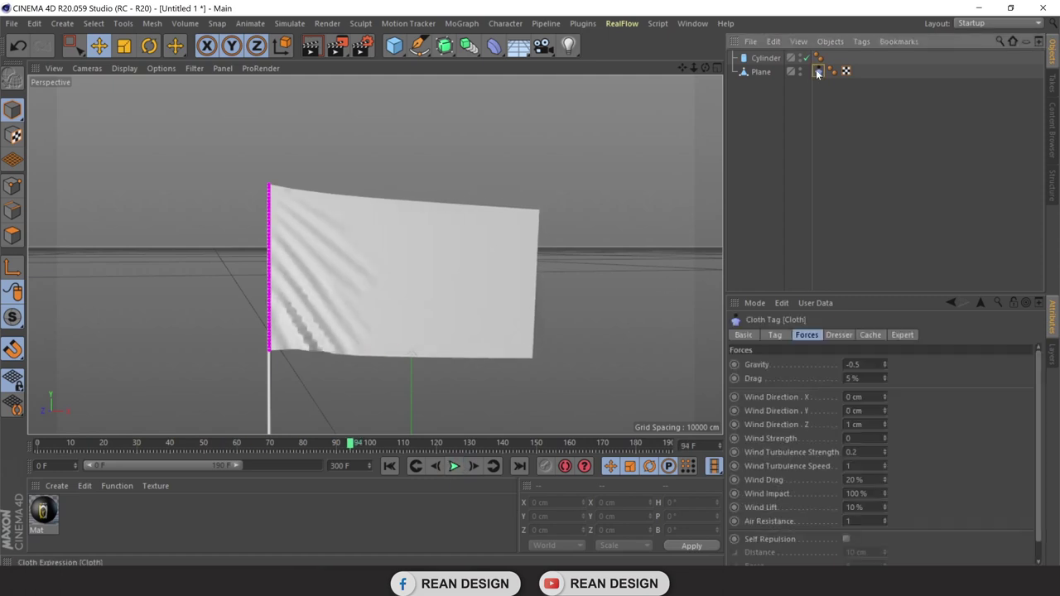
click(861, 397)
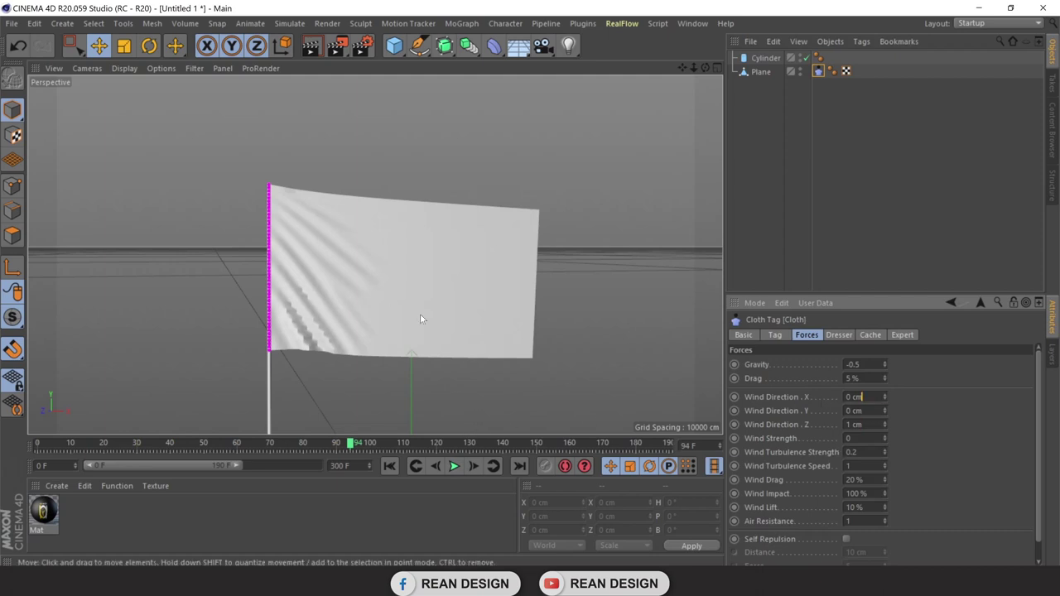
click(754, 73)
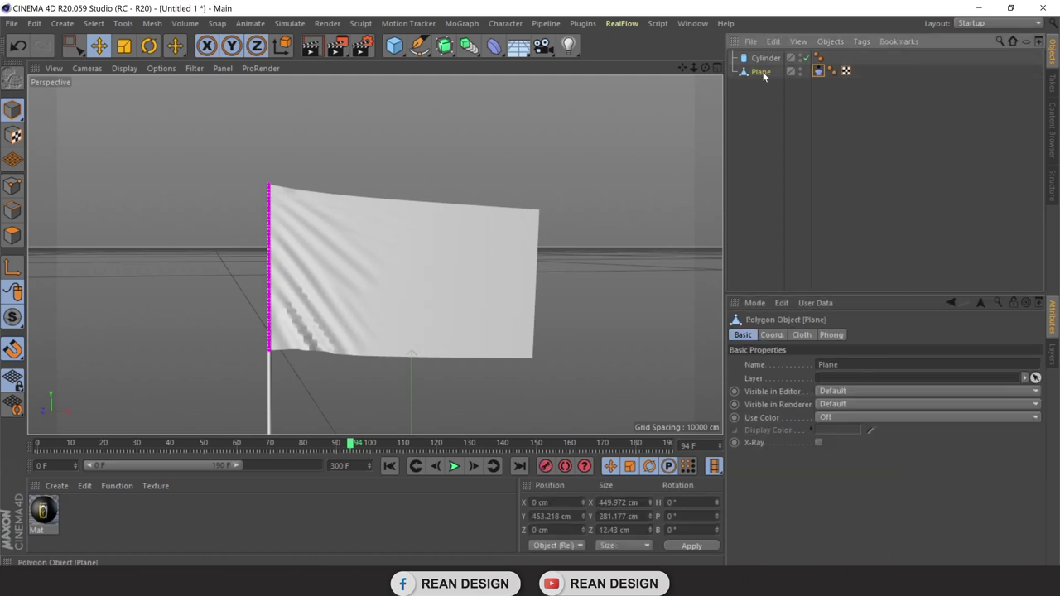
click(818, 72)
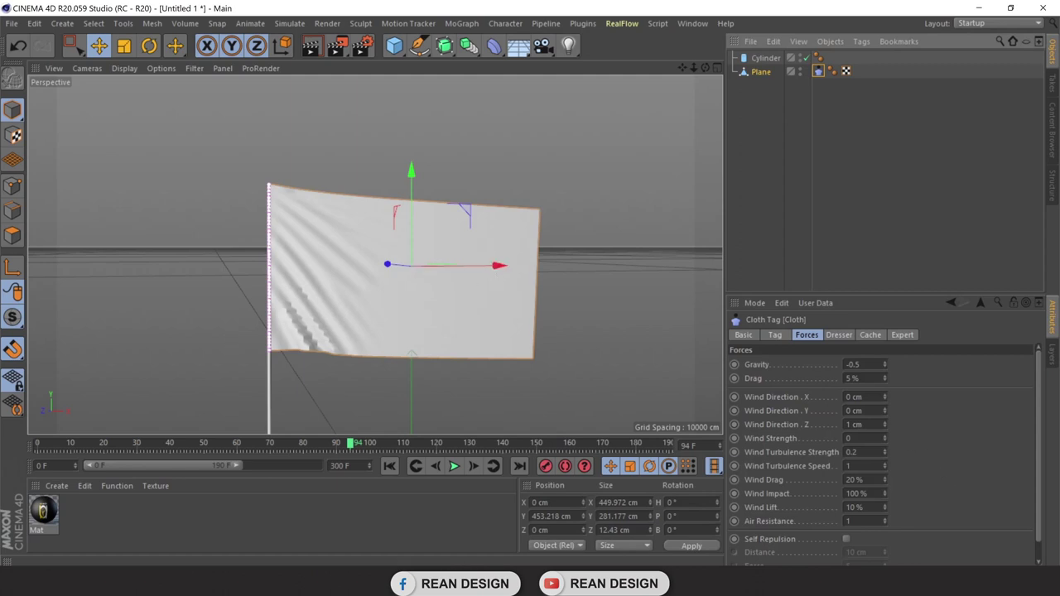
Set the cloth Wind Direction to X 22, Y 4, Z 4 cm.
click(855, 397)
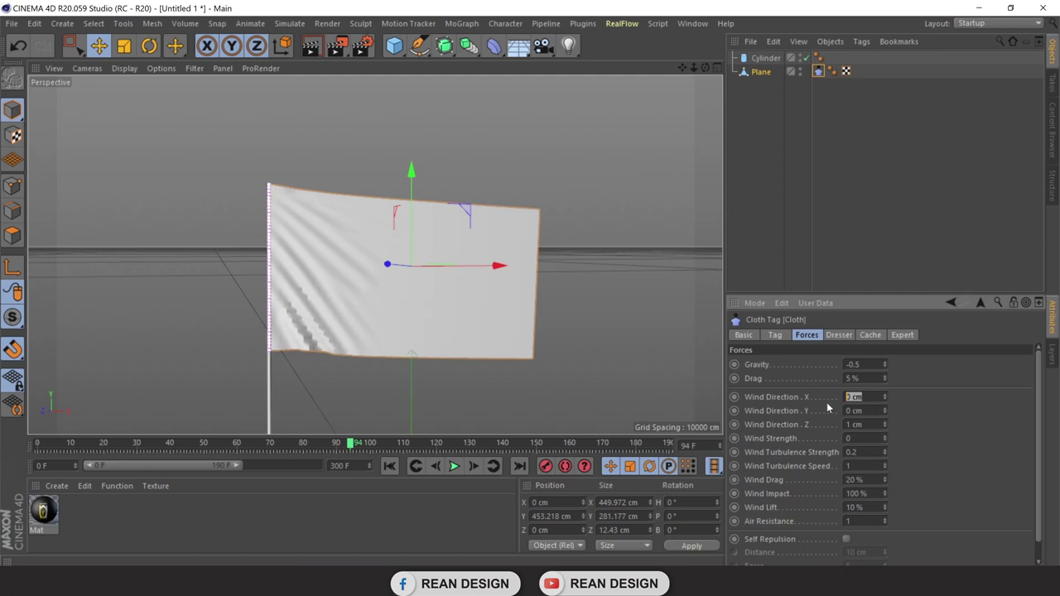
text(22)
key(Tab)
key(ctrl+a)
text(4)
key(ctrl+a)
text(4)
click(858, 397)
key(ctrl+a)
key(Return)
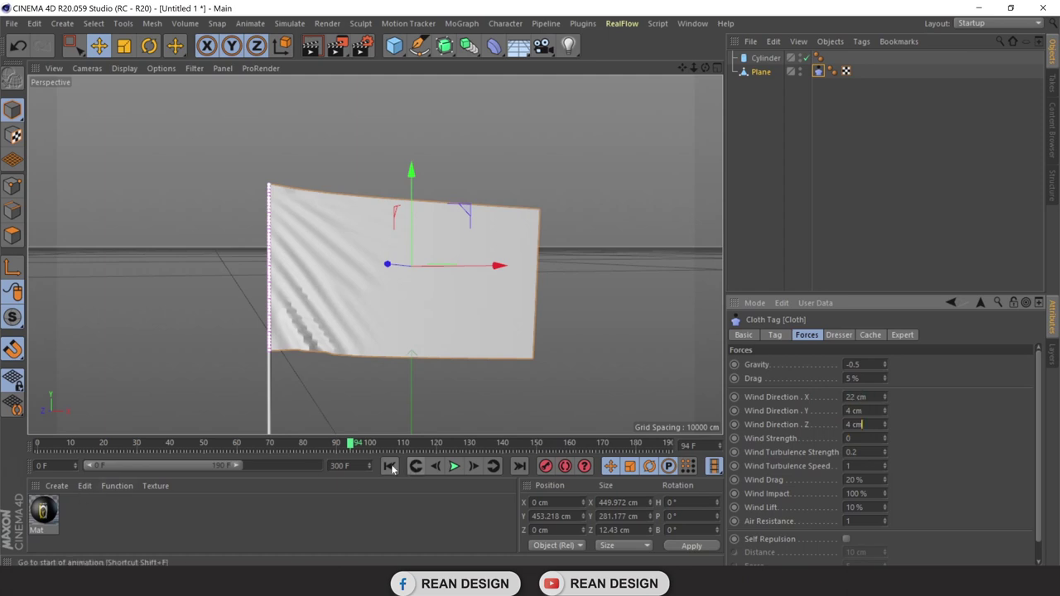
Test-play the flag with the new wind direction and rewind to frame 0.
click(389, 465)
click(454, 466)
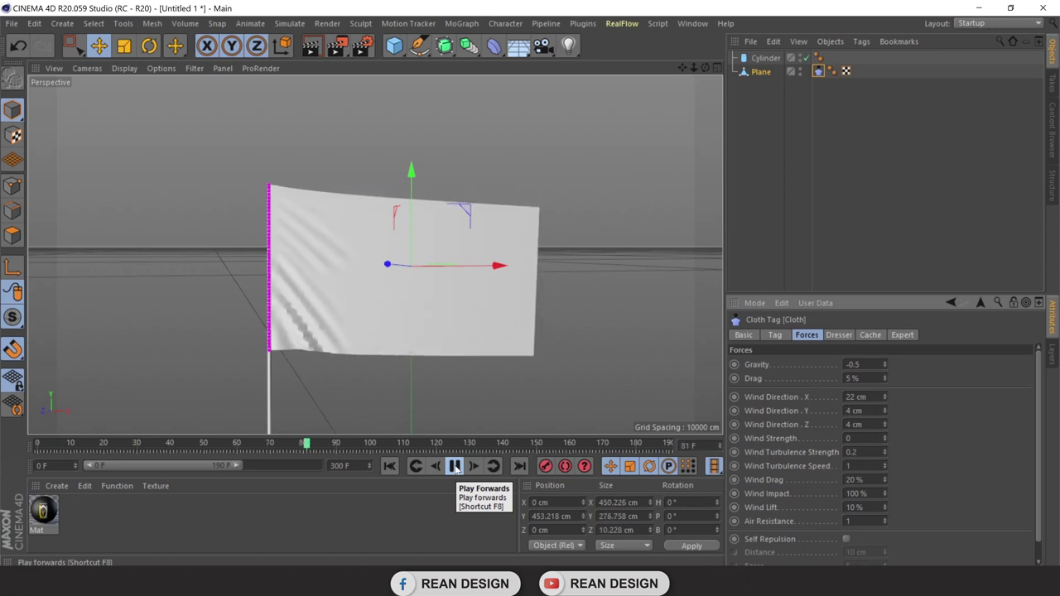
click(454, 466)
key(shift+F)
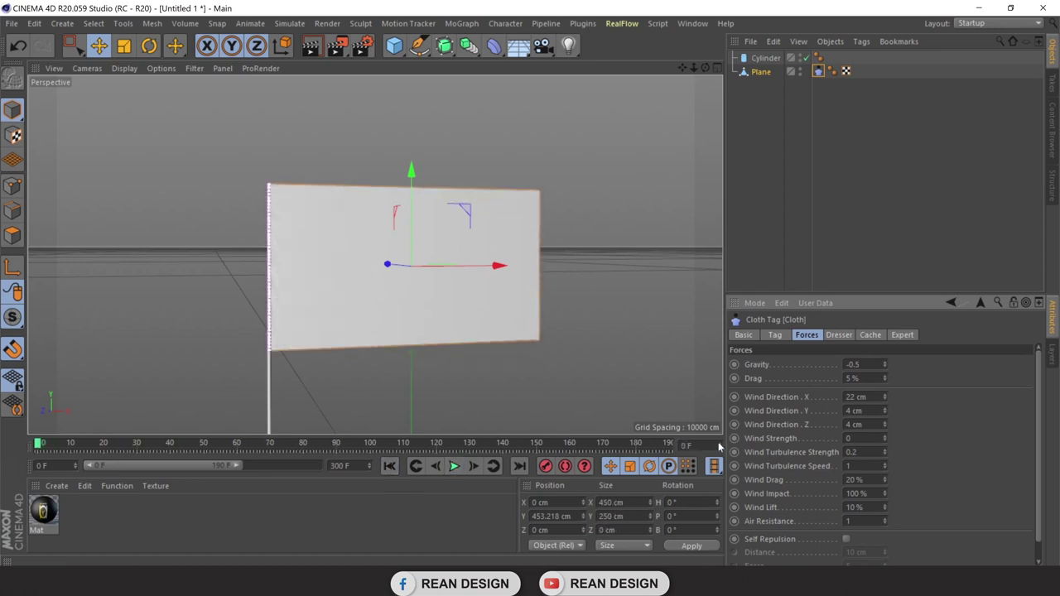
Set Wind Strength to 31 and Turbulence Strength to 5, then test-play and rewind.
double_click(849, 438)
text(5)
click(856, 452)
double_click(853, 493)
text(99)
click(853, 438)
text(31)
click(852, 452)
text(5)
click(454, 466)
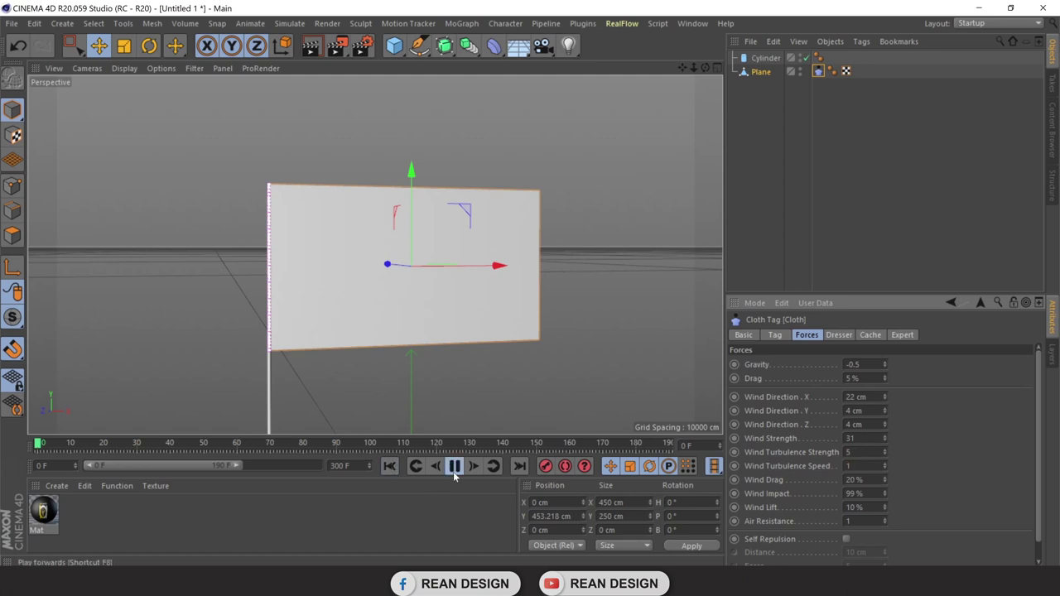
click(454, 466)
key(shift+f)
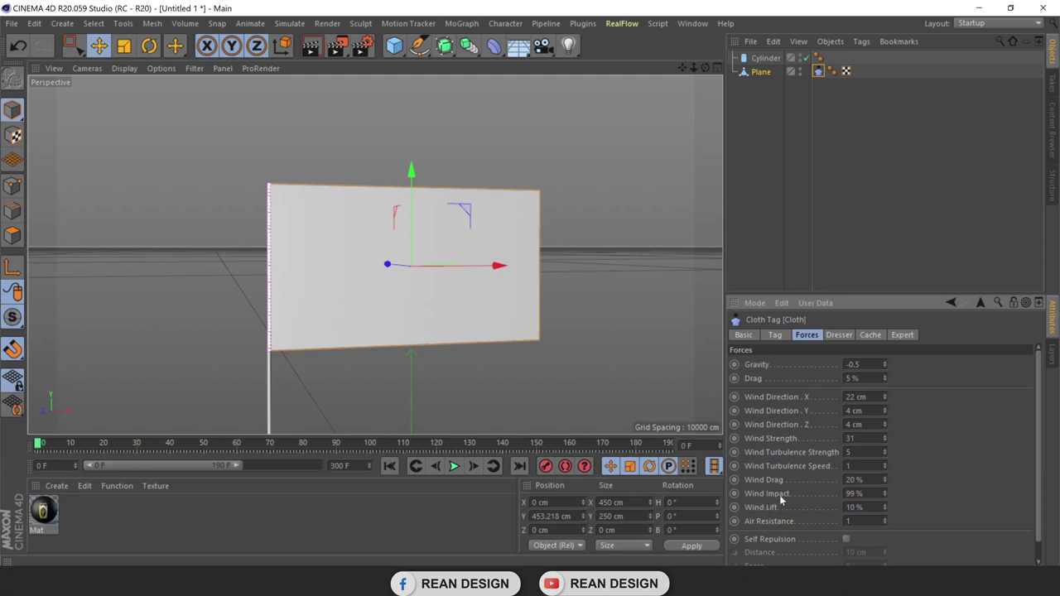
Set Wind Impact to 1 % and test-play the flag.
double_click(853, 493)
text(1)
key(Return)
click(454, 467)
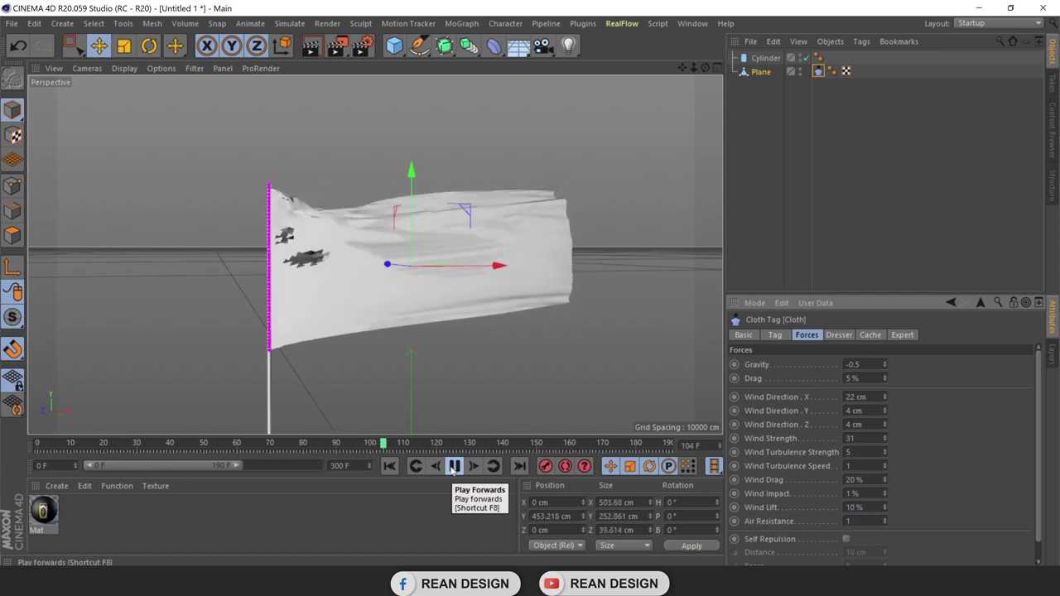
click(454, 467)
Set Wind Drag to 1 % and replay the flag from frame 0.
text(1)
key(Tab)
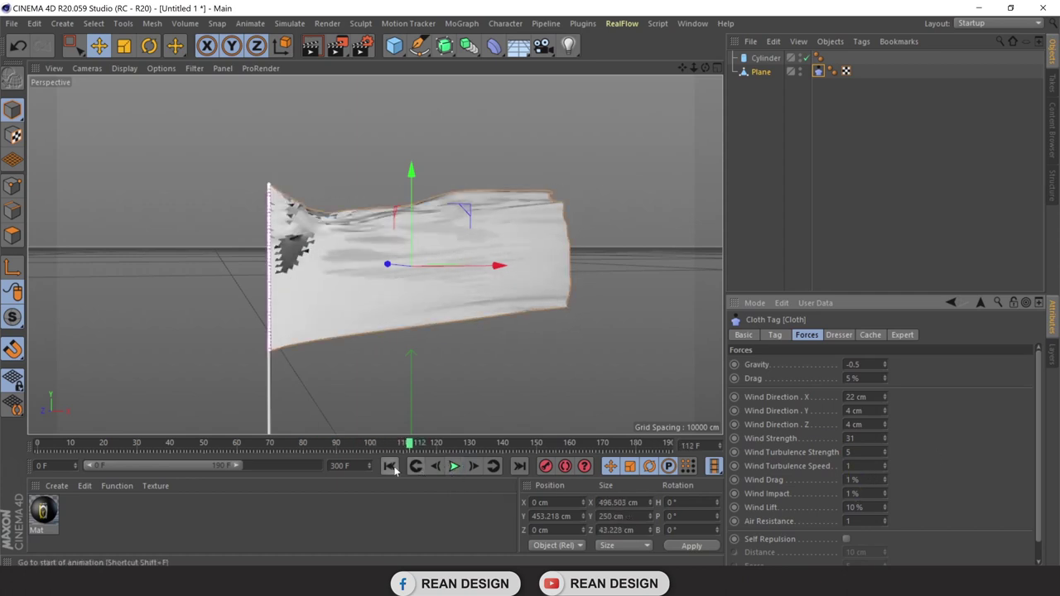
click(389, 466)
click(455, 467)
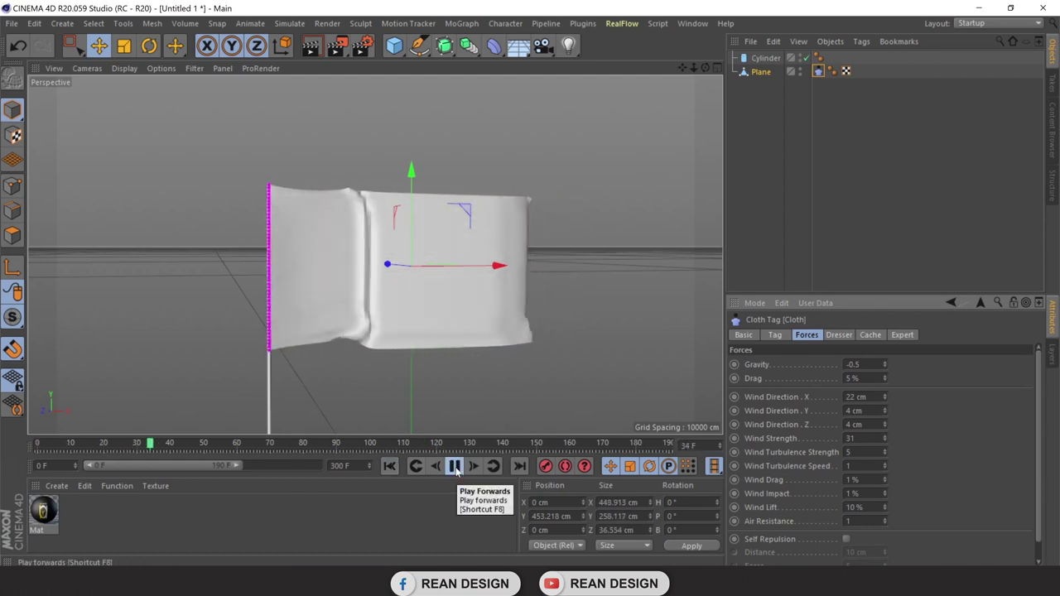
click(455, 468)
Set Wind Lift to 1 %, replay the flag, and confirm Turbulence Speed 31.
key(ctrl+a)
text(1)
key(Return)
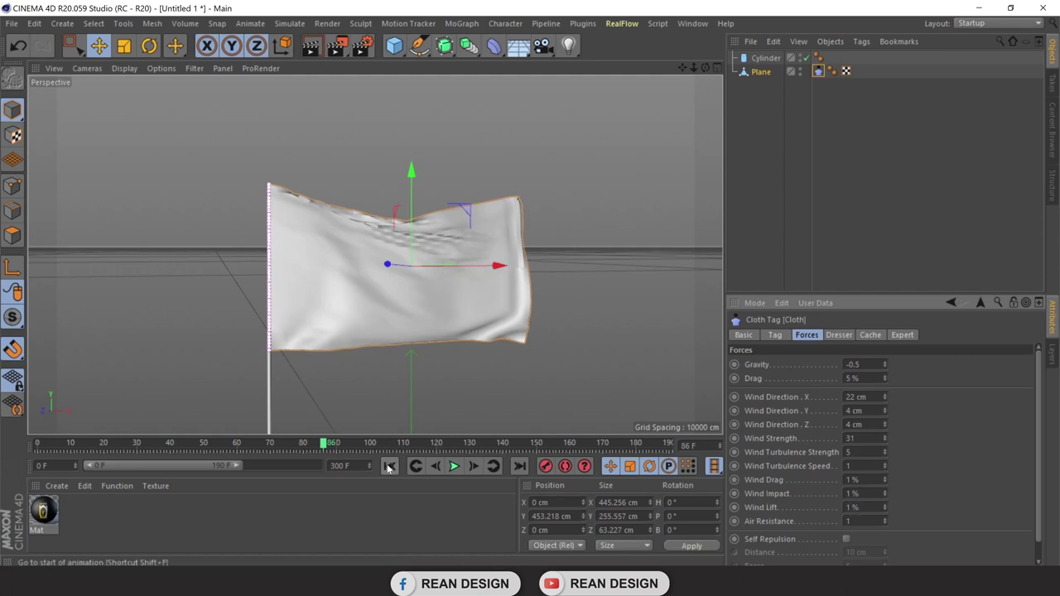
click(389, 466)
click(454, 466)
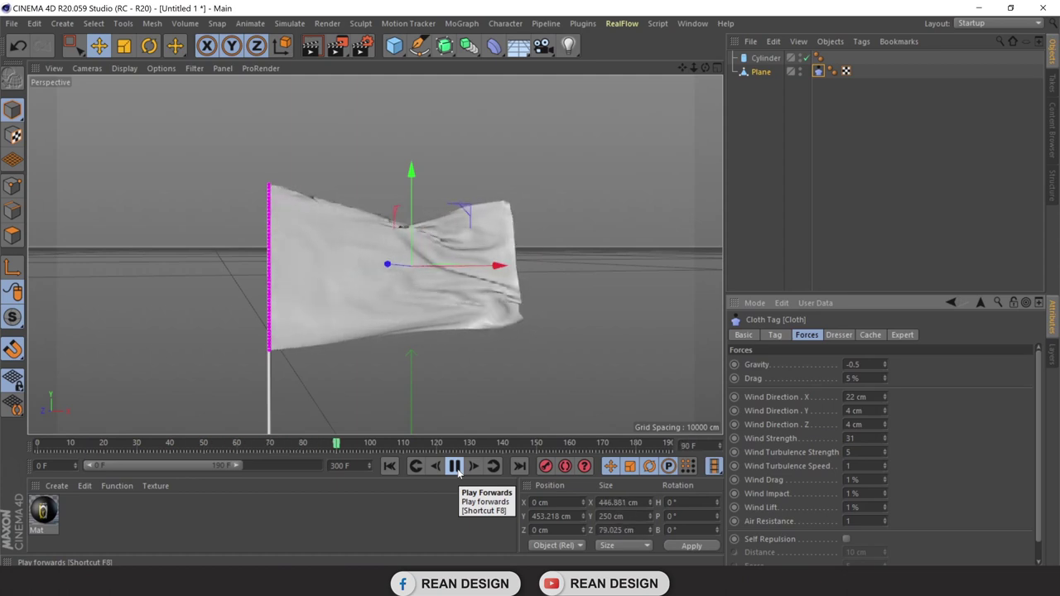
click(458, 470)
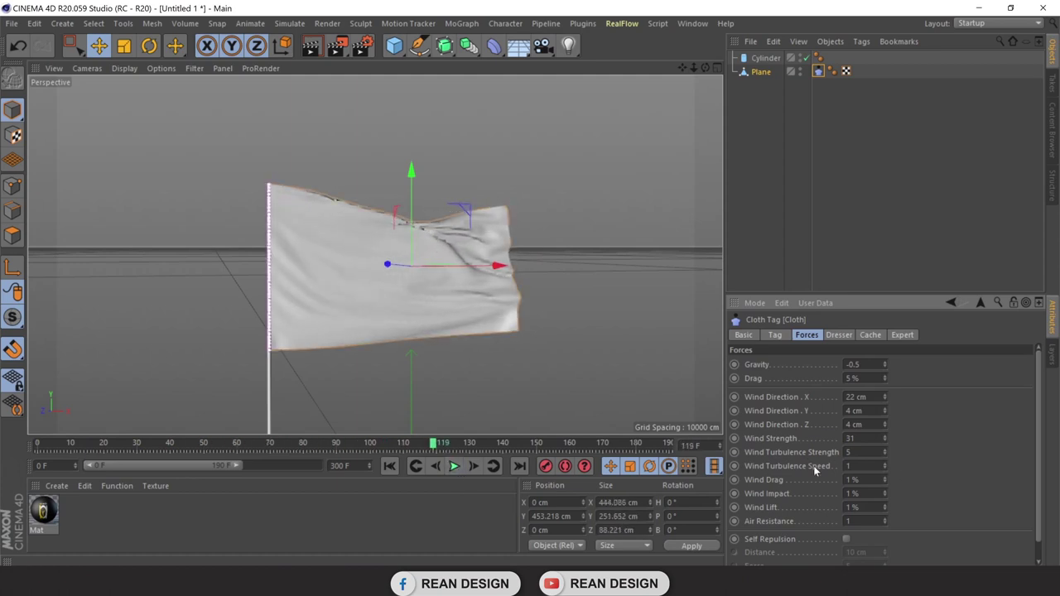
key(Return)
Apply Wind Turbulence Strength 8 and Wind Strength 20, replaying the flag to check its folds.
click(390, 468)
click(454, 467)
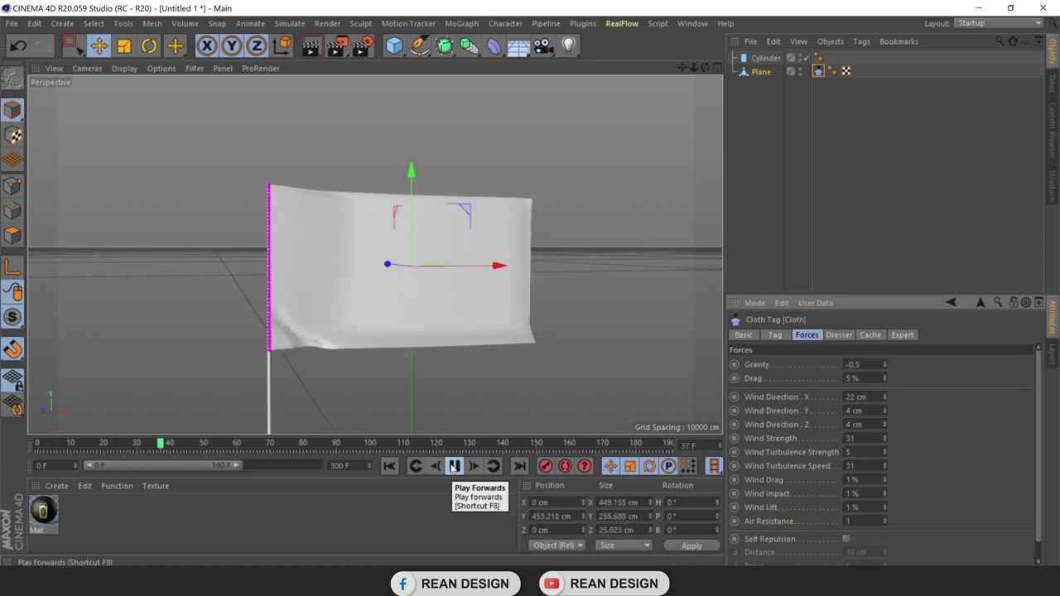
click(454, 466)
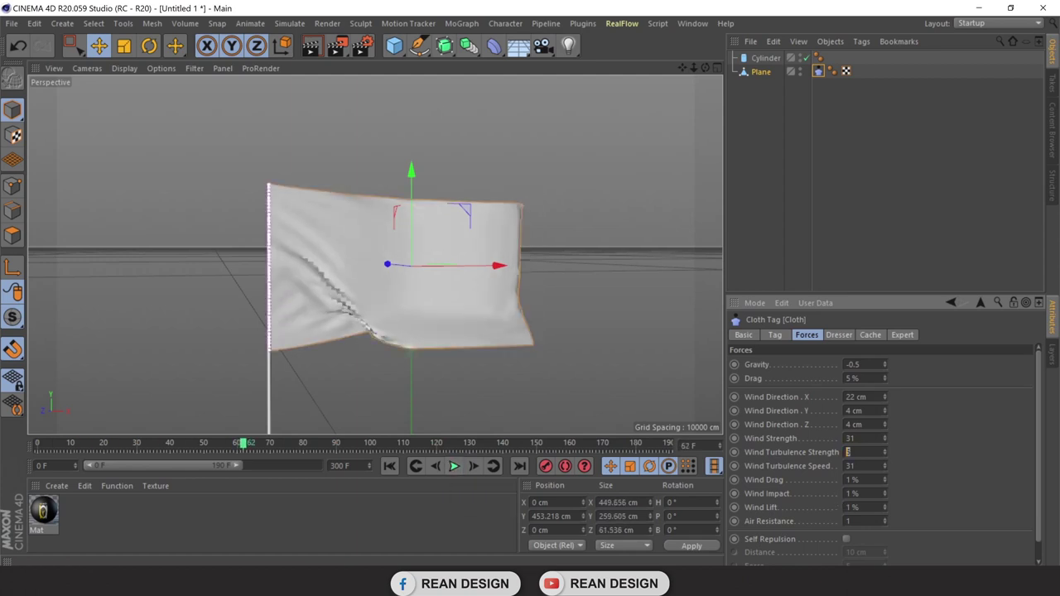
key(Tab)
click(414, 468)
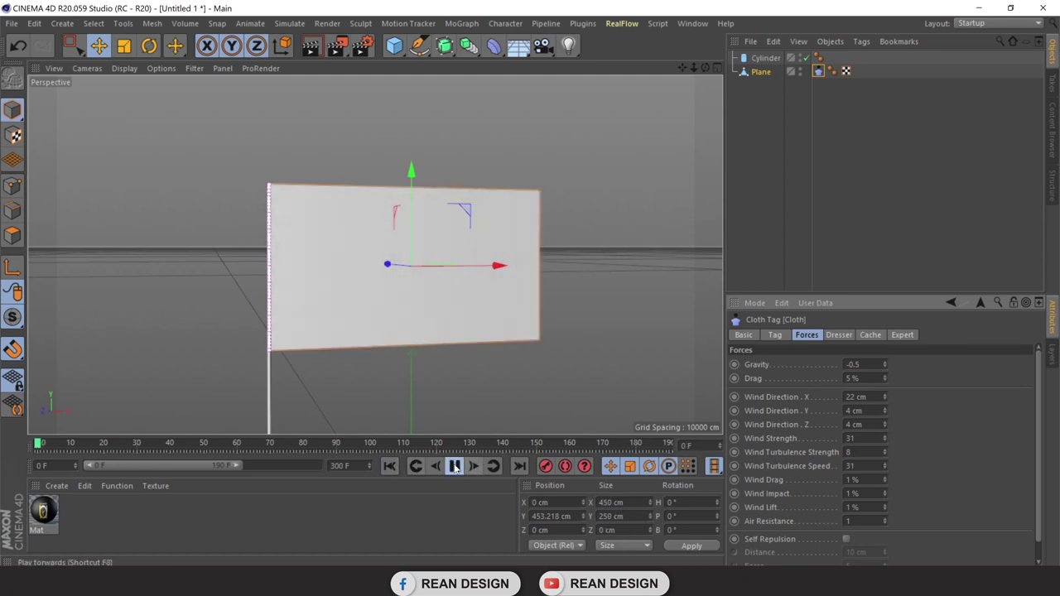
click(454, 466)
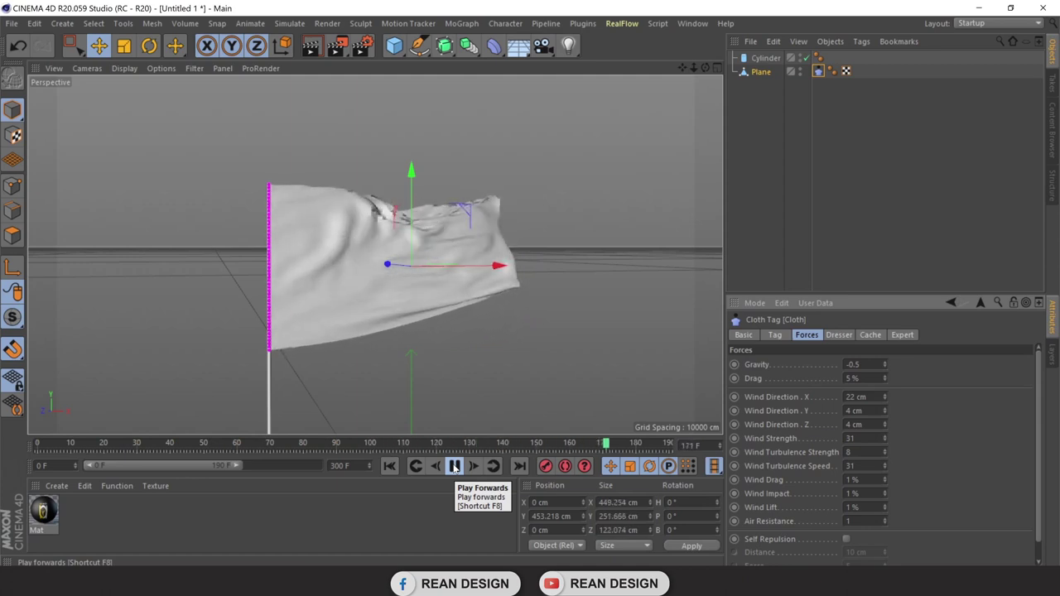
click(454, 466)
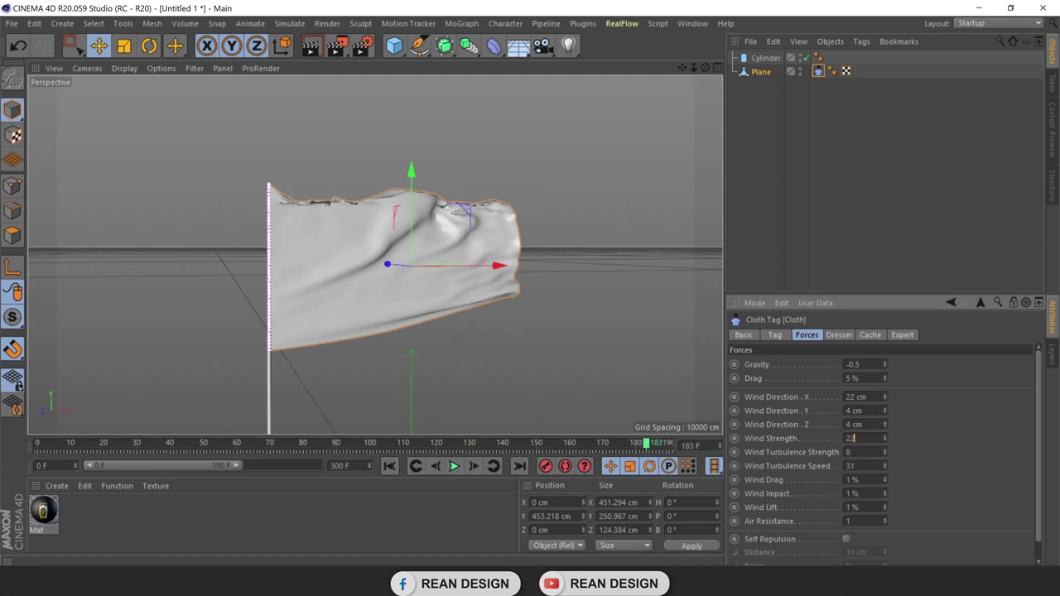
click(389, 469)
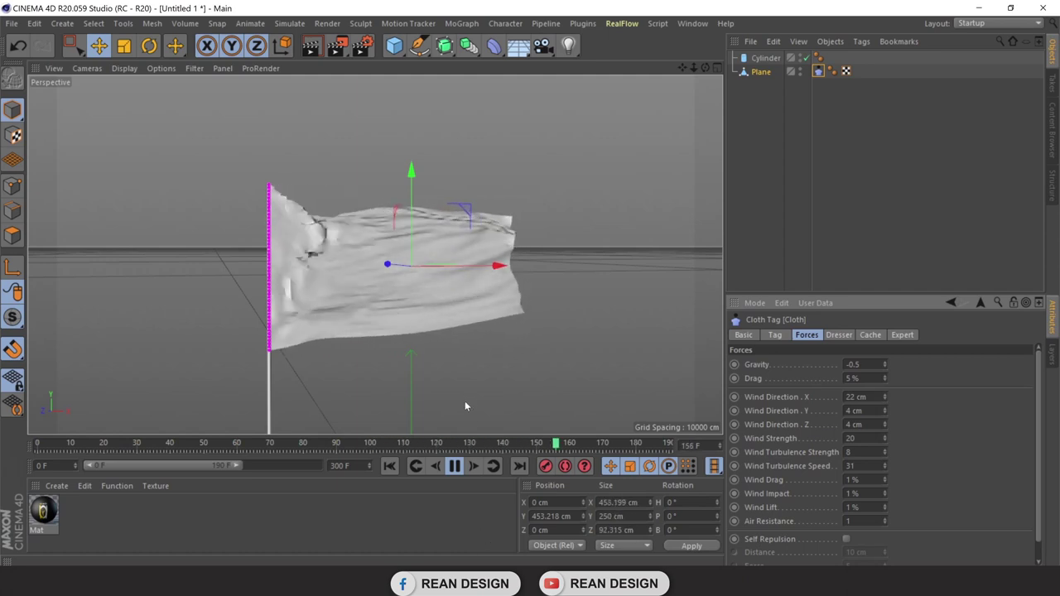
click(455, 466)
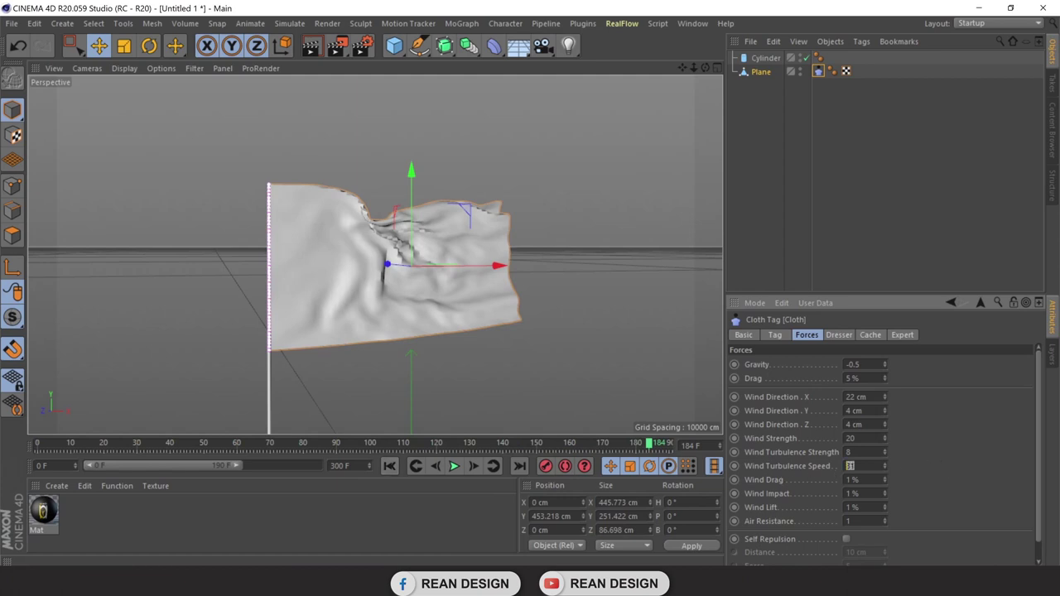
text(22)
click(390, 467)
click(454, 467)
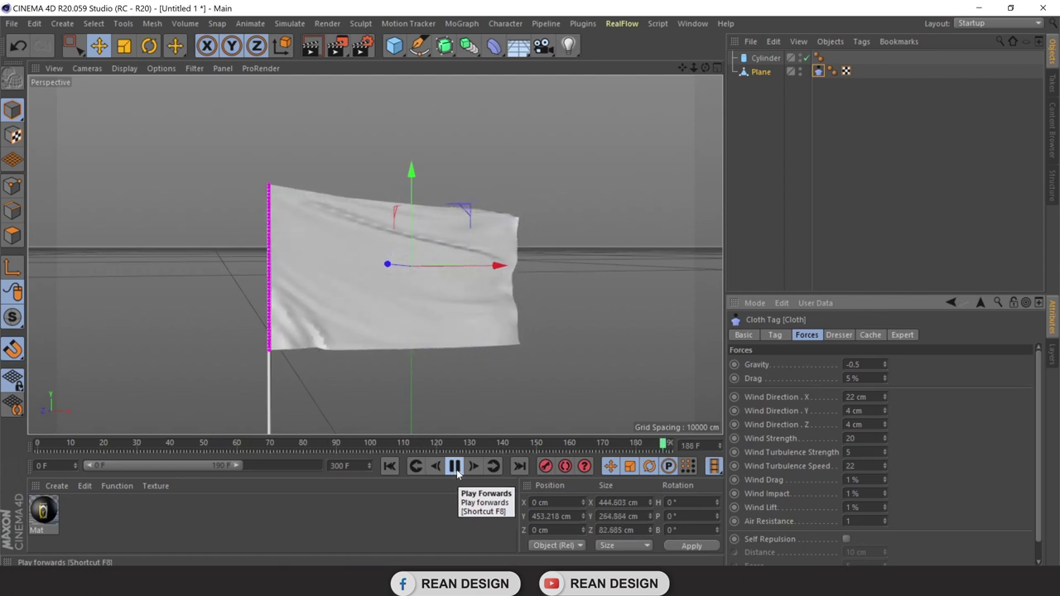
click(455, 467)
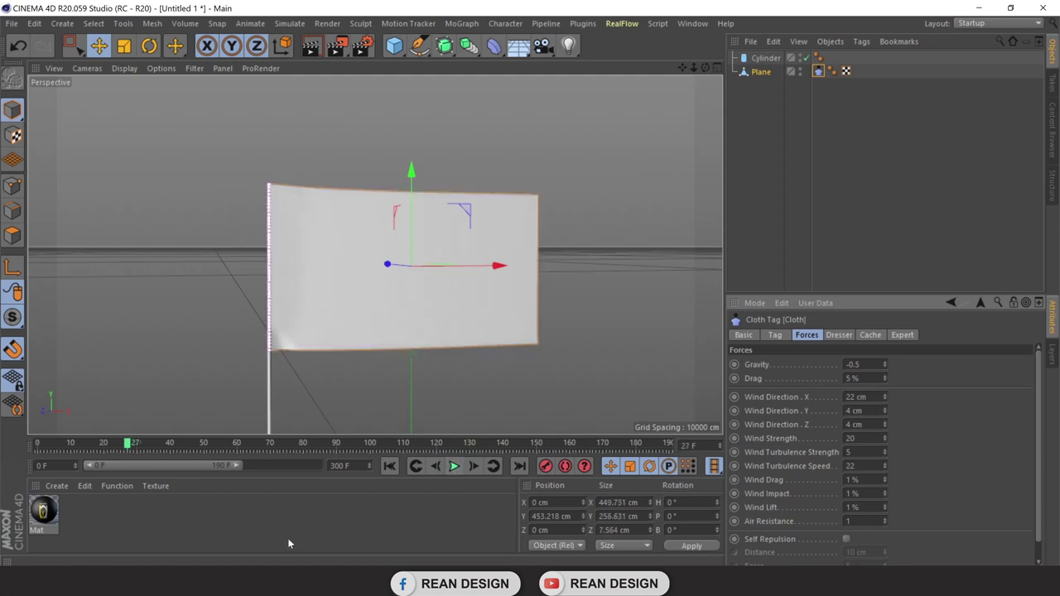
click(760, 73)
click(765, 59)
click(761, 72)
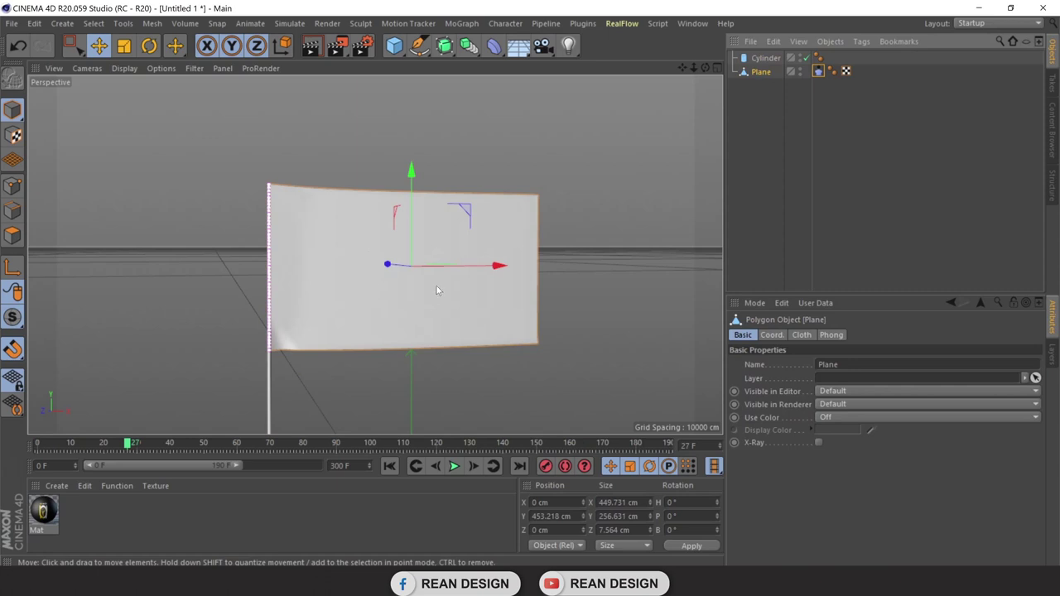
Create a new material Mat.1 and open it in the Material Editor.
click(87, 526)
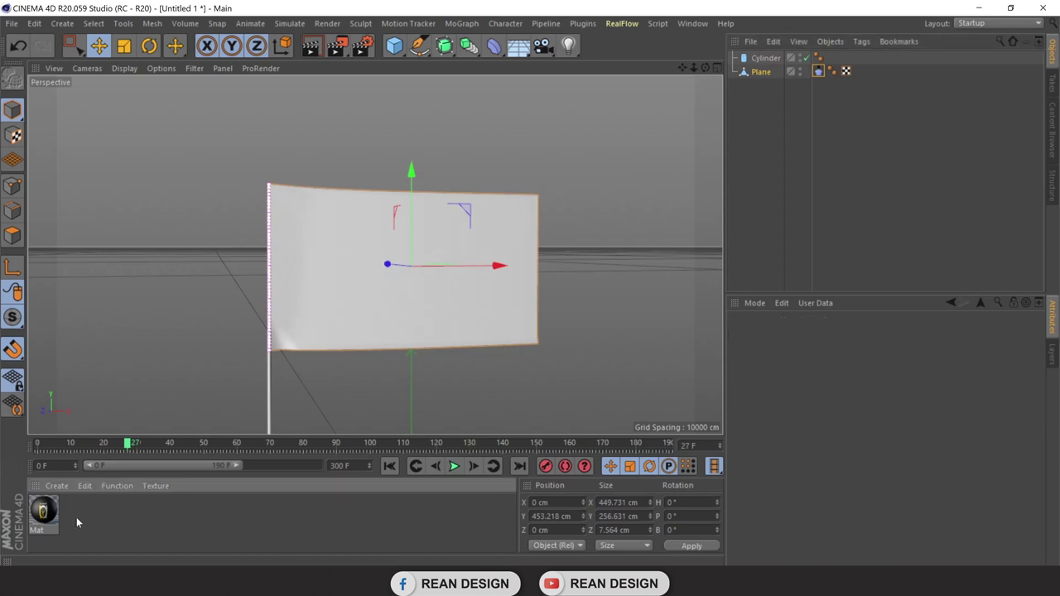
double_click(91, 522)
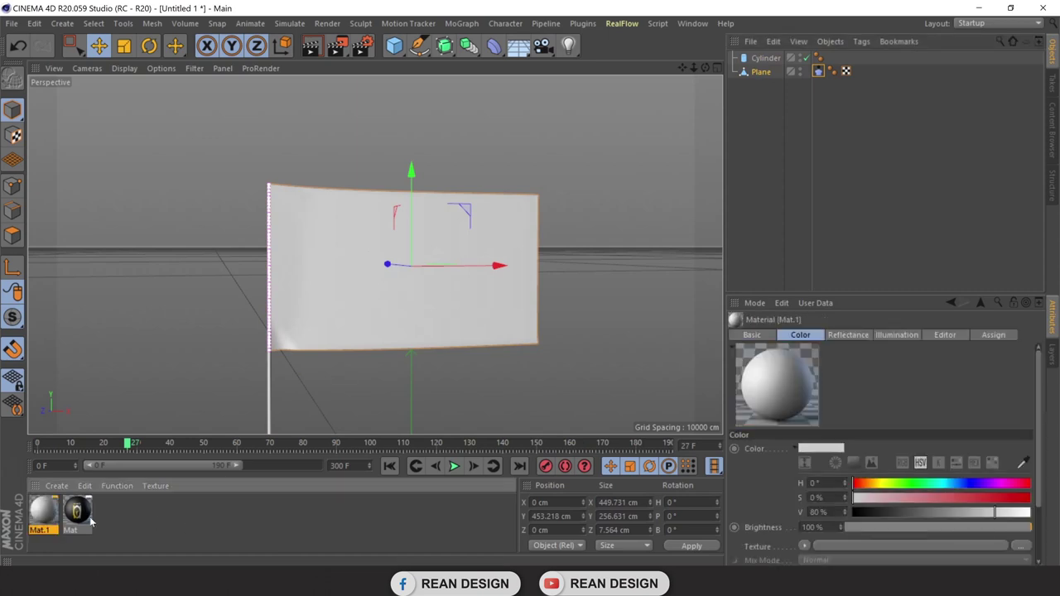
double_click(46, 517)
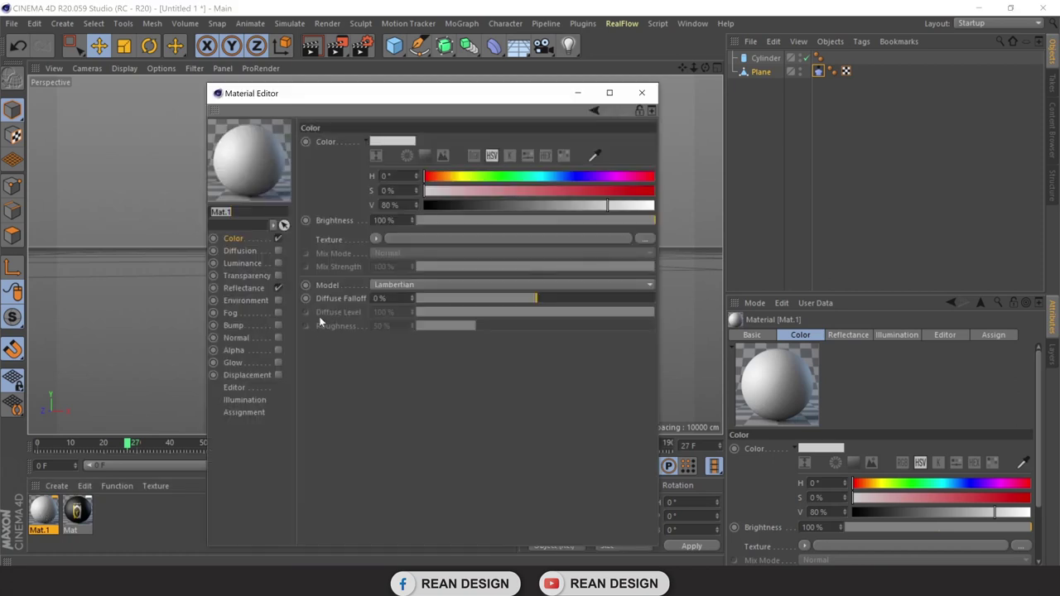
Load a Layer shader as Mat.1's Color texture.
click(374, 239)
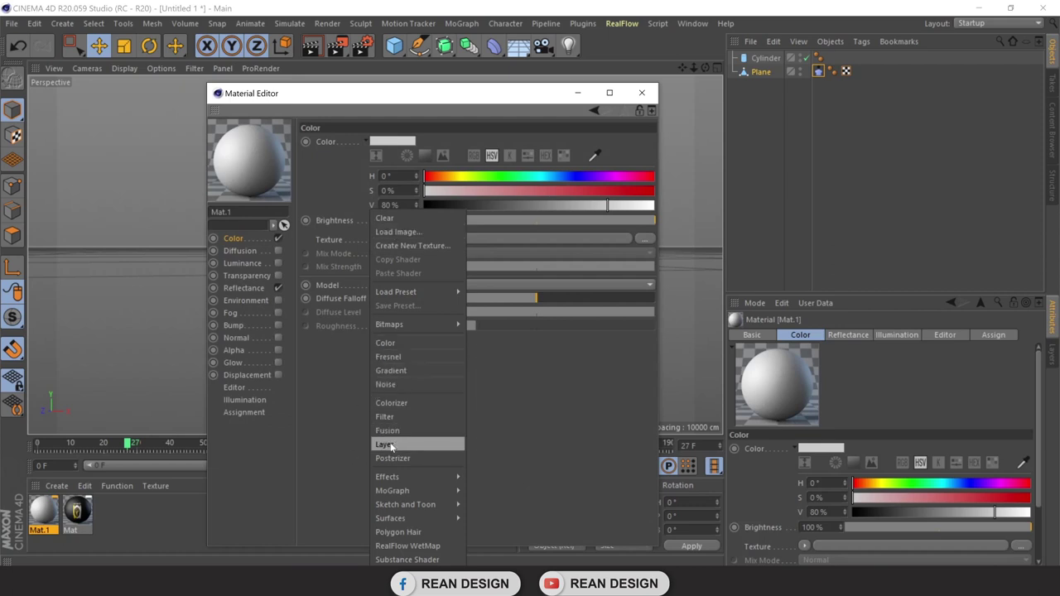
click(335, 367)
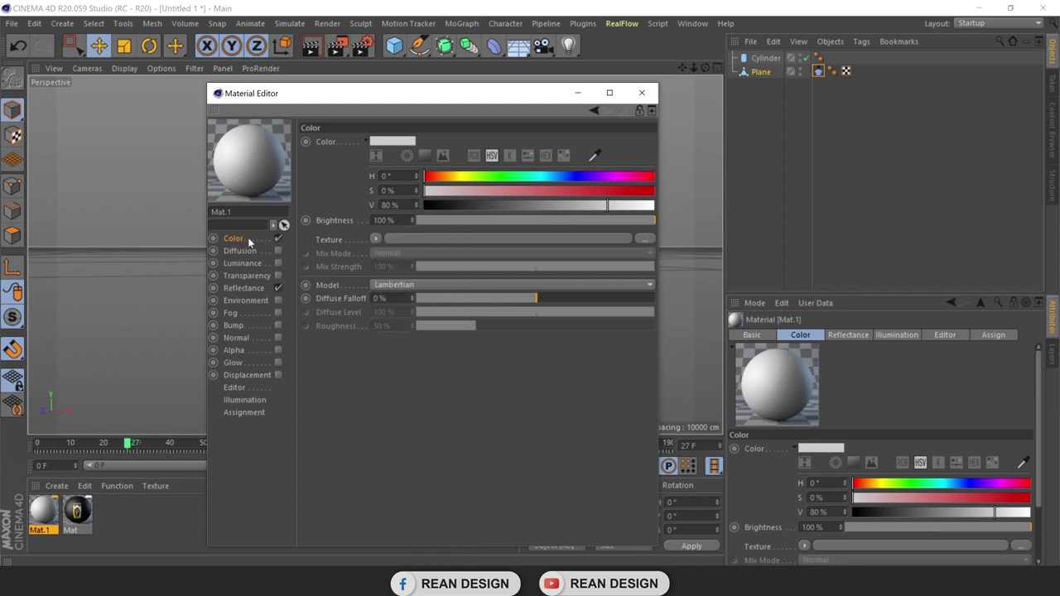
click(377, 239)
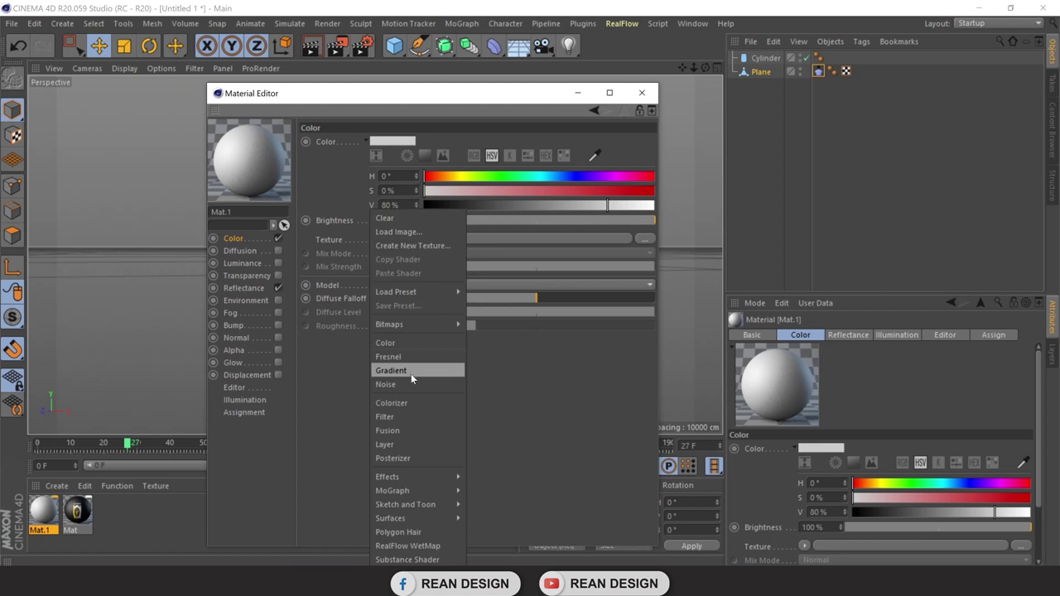
click(403, 444)
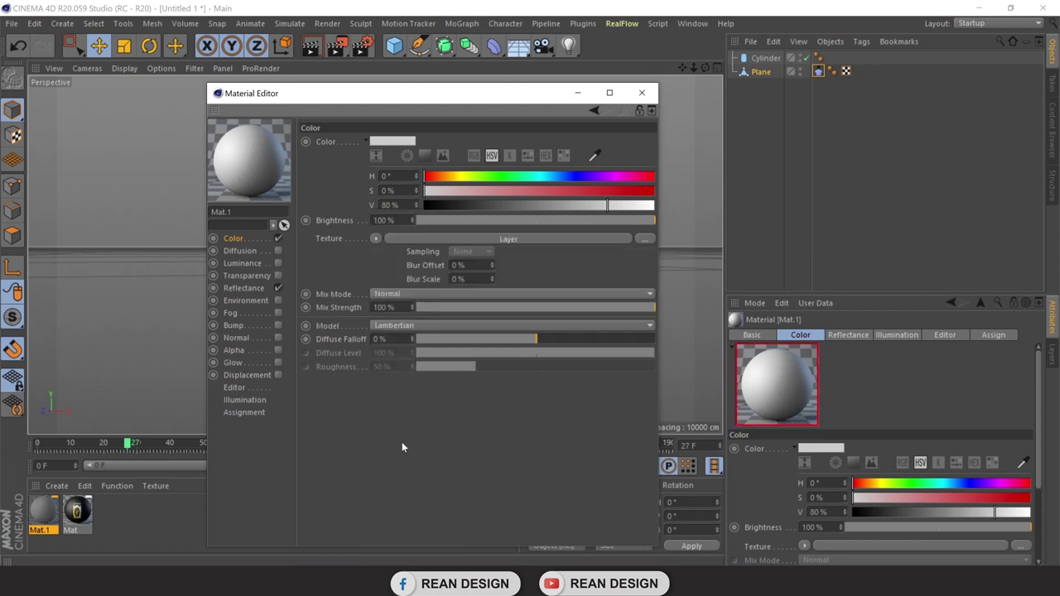
Add the flag logo image as a layer in the Layer shader, copying it to the project.
click(445, 239)
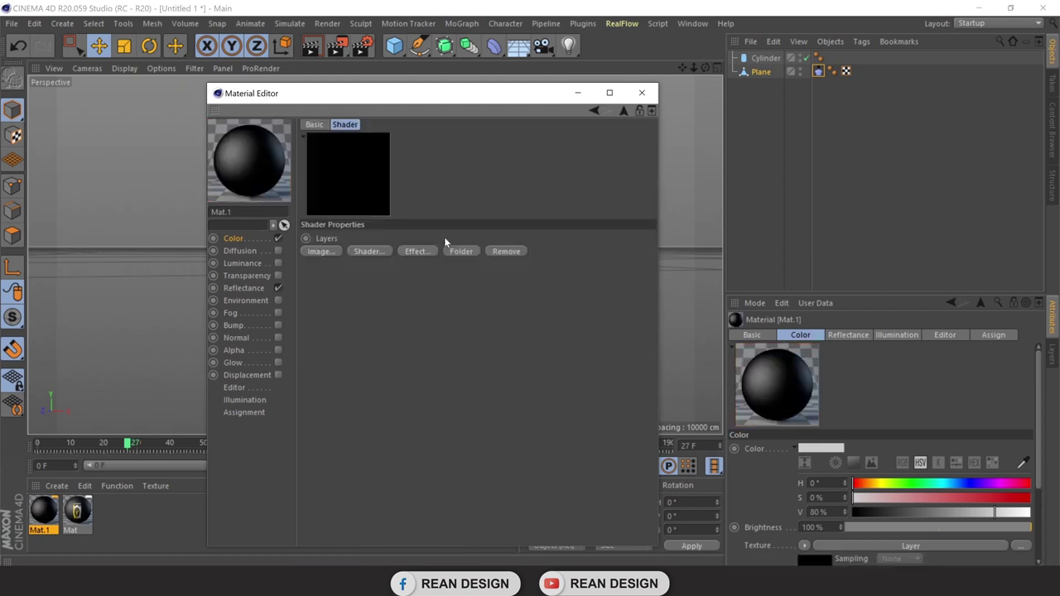
click(330, 252)
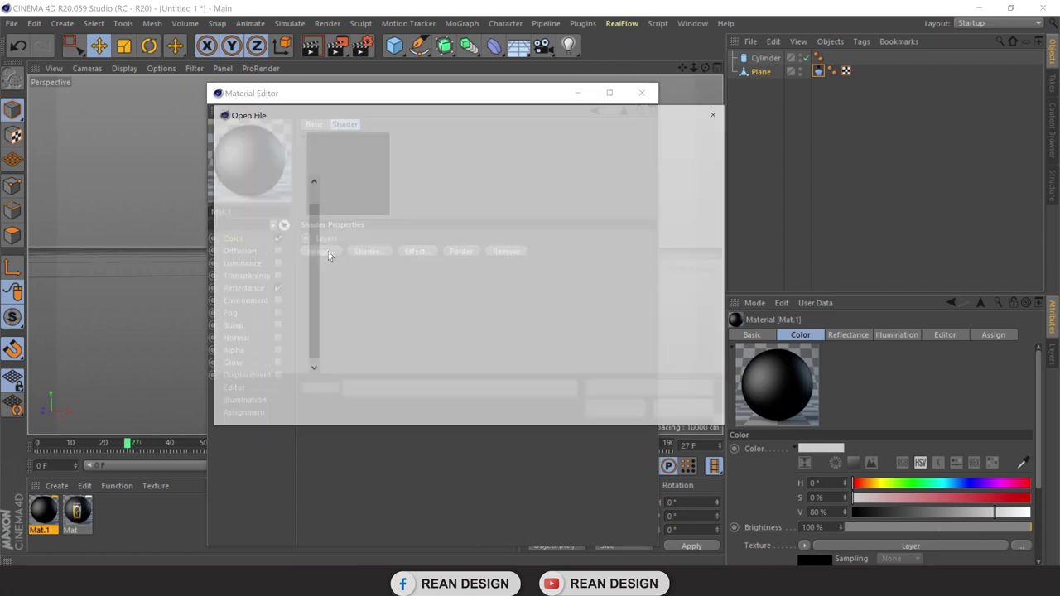
double_click(380, 227)
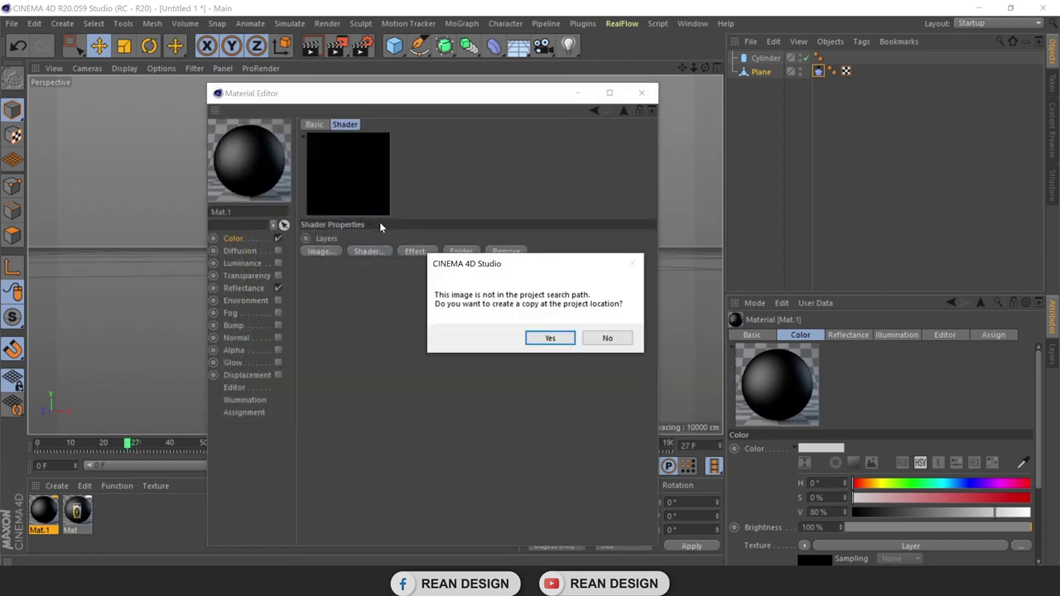
click(605, 340)
Apply Mat.1 to the Plane so the flag shows the black logo texture.
mouse_move(442, 100)
mouse_down()
mouse_move(563, 340)
mouse_move(551, 356)
mouse_up()
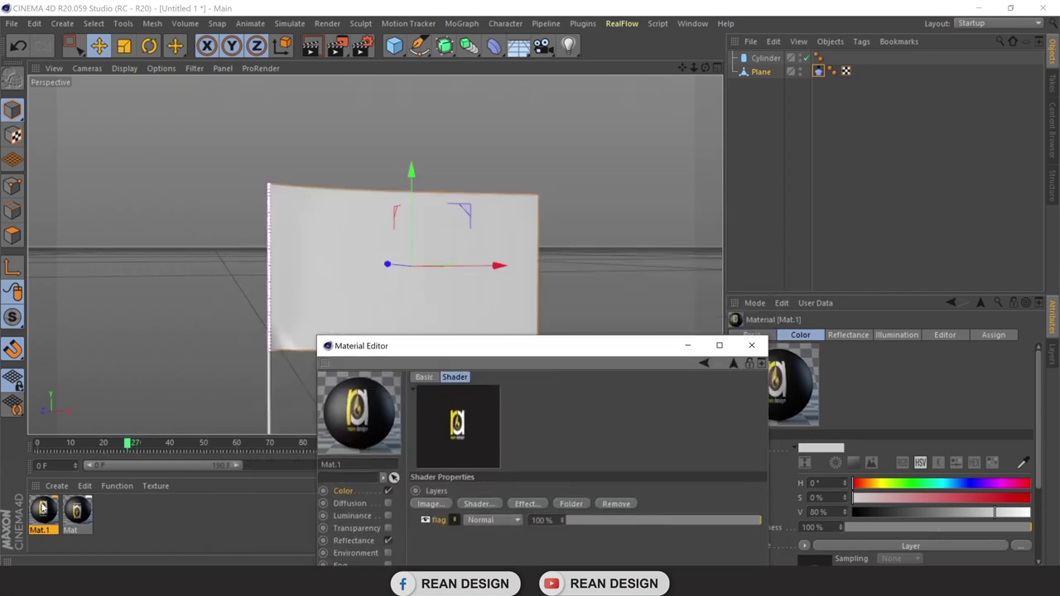
drag(43, 508, 197, 412)
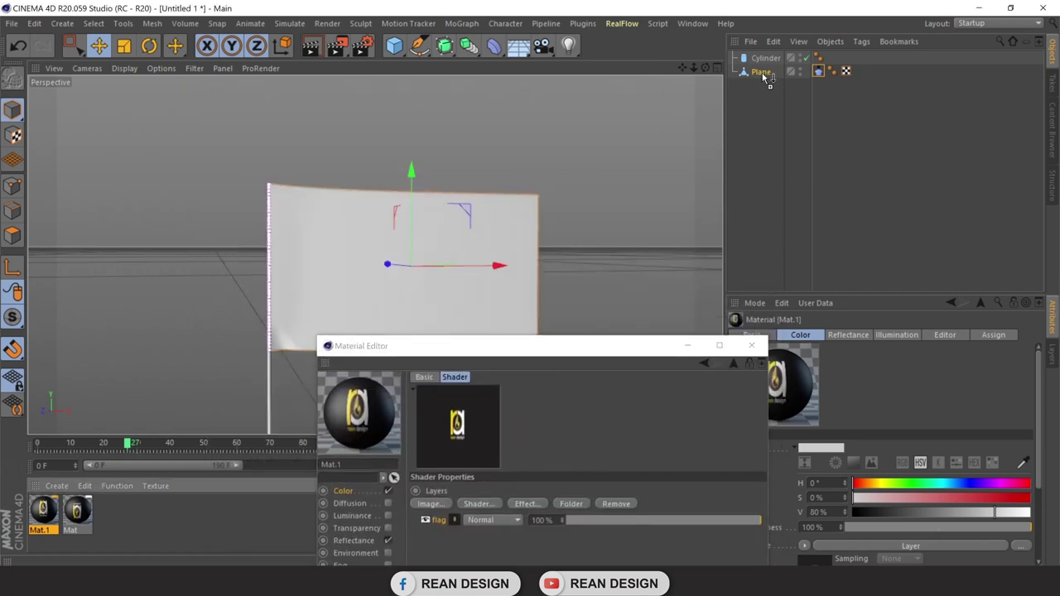
drag(765, 77, 763, 77)
mouse_move(559, 339)
mouse_down()
mouse_move(597, 410)
mouse_move(924, 209)
mouse_move(839, 163)
mouse_up()
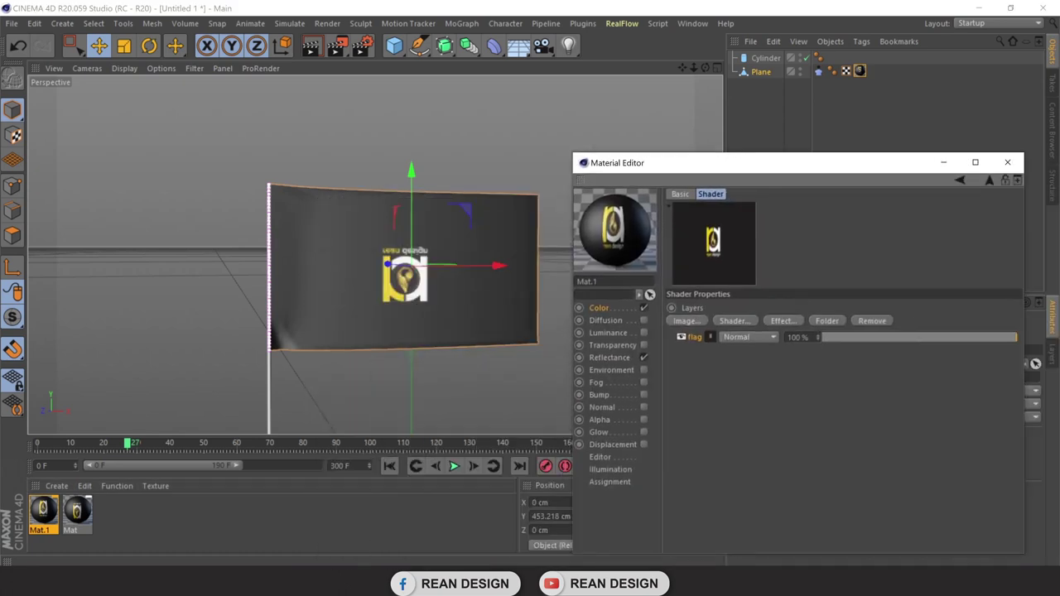
Add a Transform effect above the flag image layer with Flip enabled.
click(782, 323)
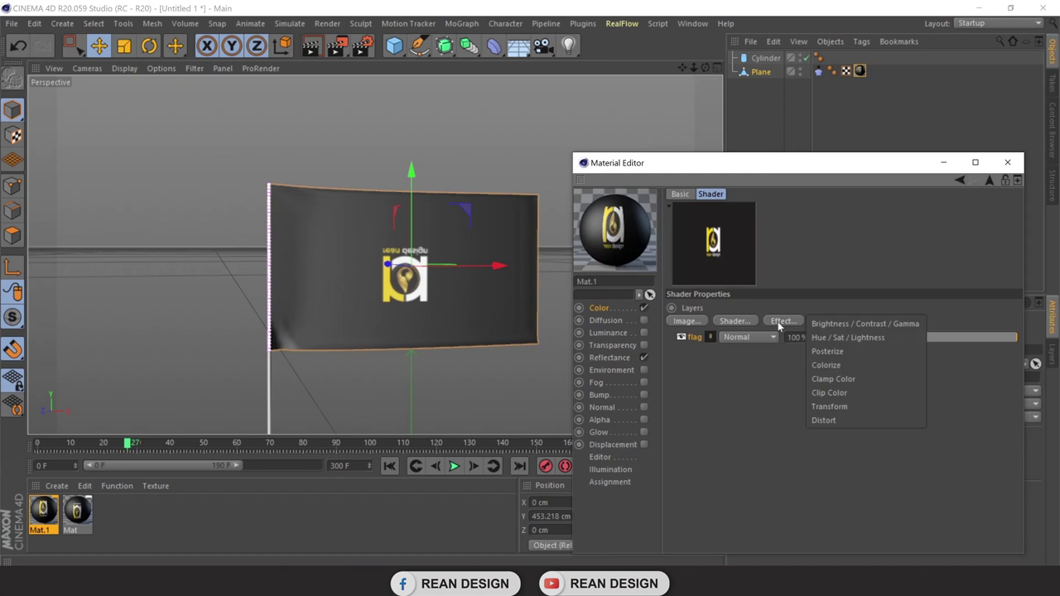
click(833, 406)
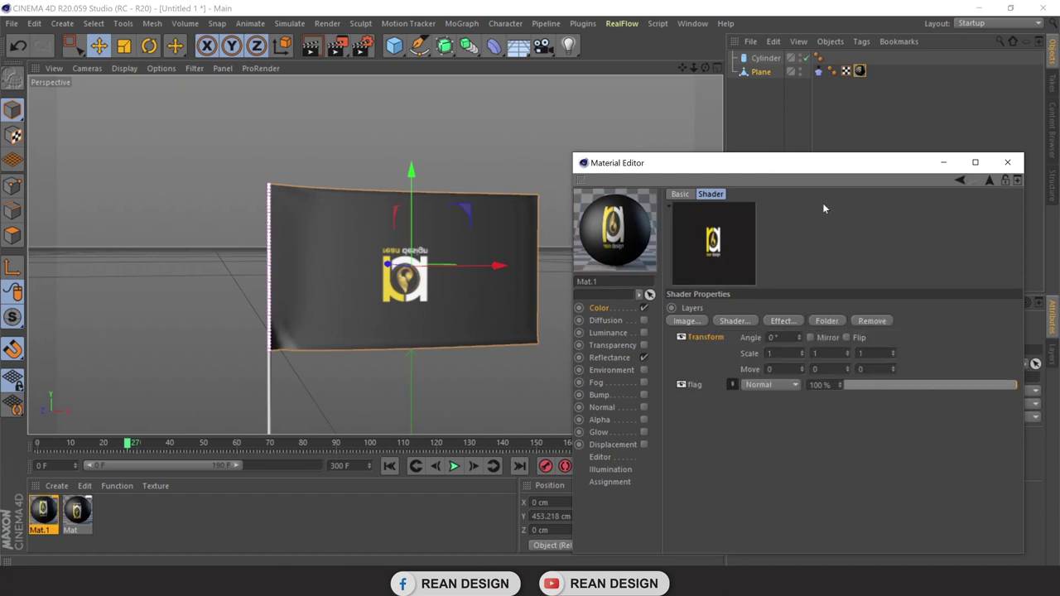
drag(825, 208, 834, 264)
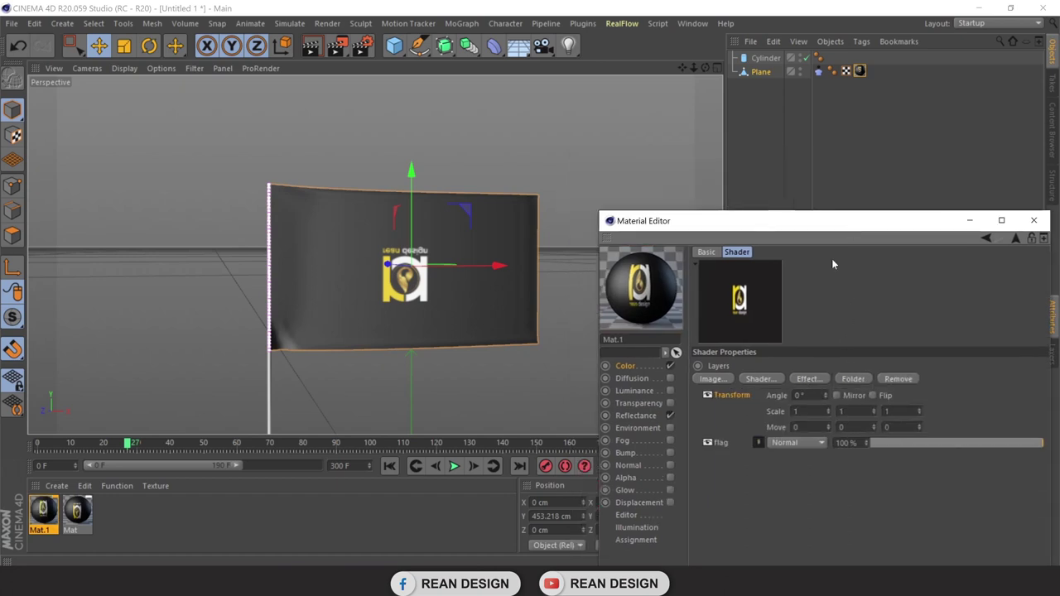
click(872, 396)
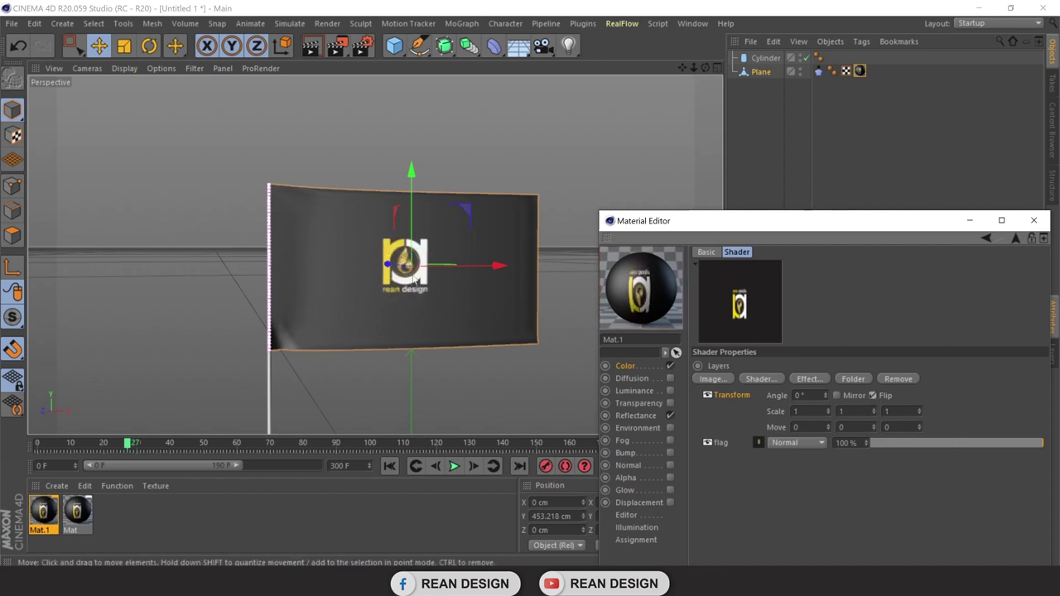
Close the Material Editor, clear the material selection, and rewind to the start.
drag(843, 221, 648, 281)
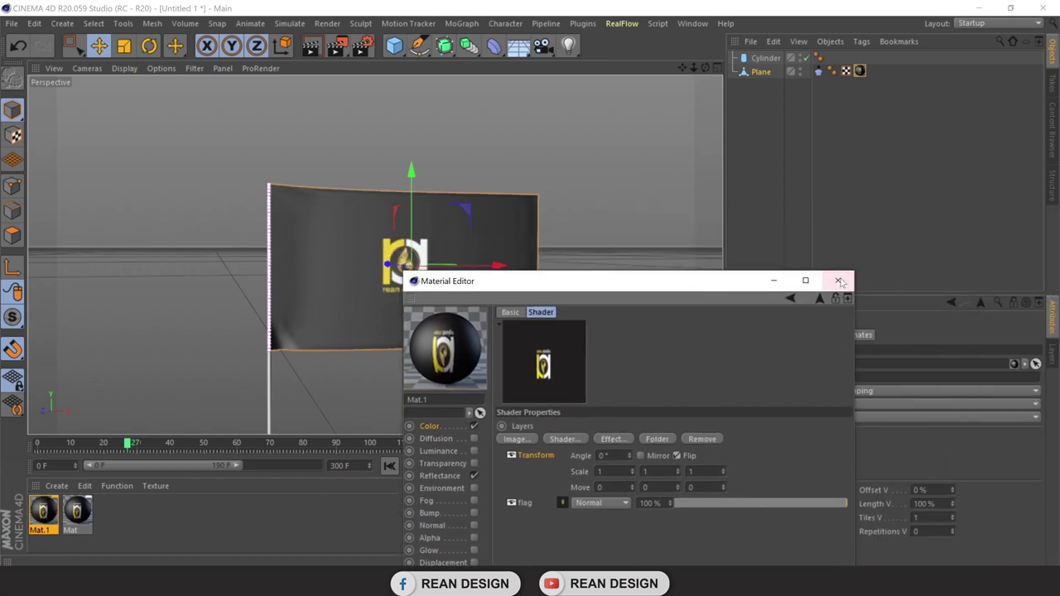
click(840, 281)
click(246, 529)
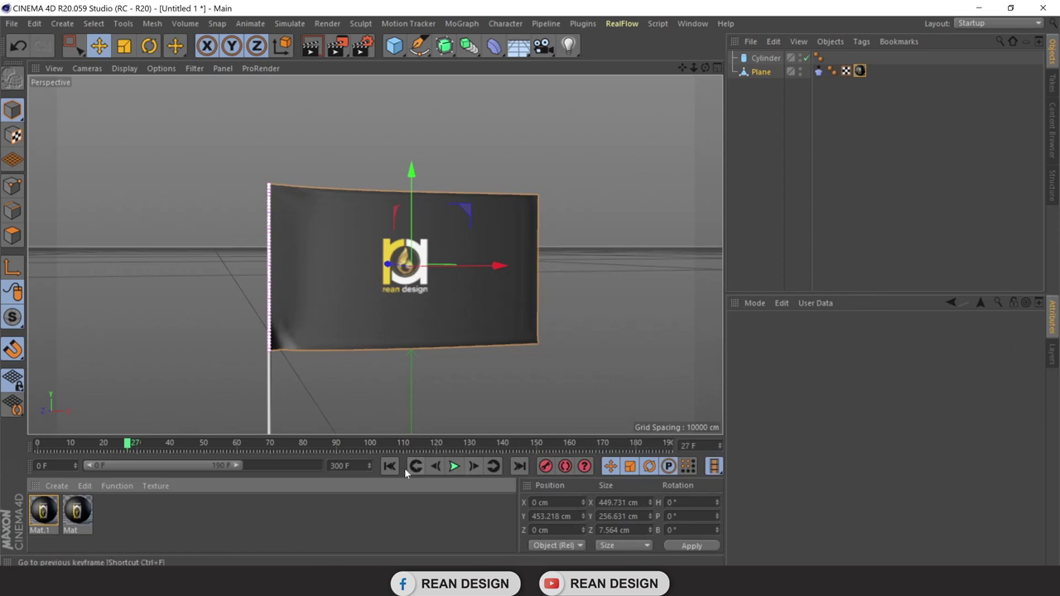
click(427, 469)
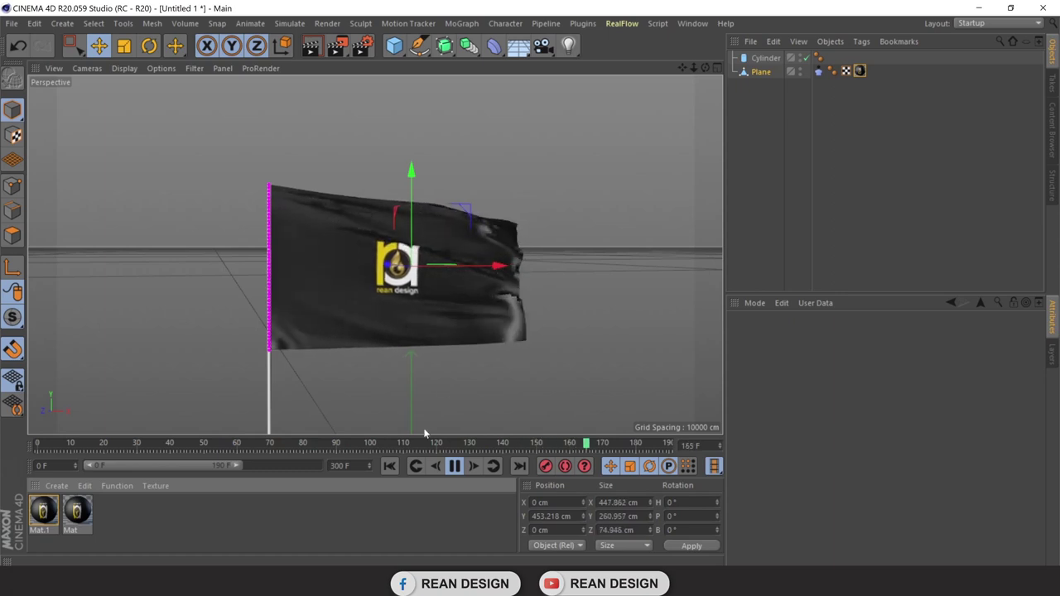
Stop the cloth playback at frame 180 and rewind the flag to frame 0.
click(455, 466)
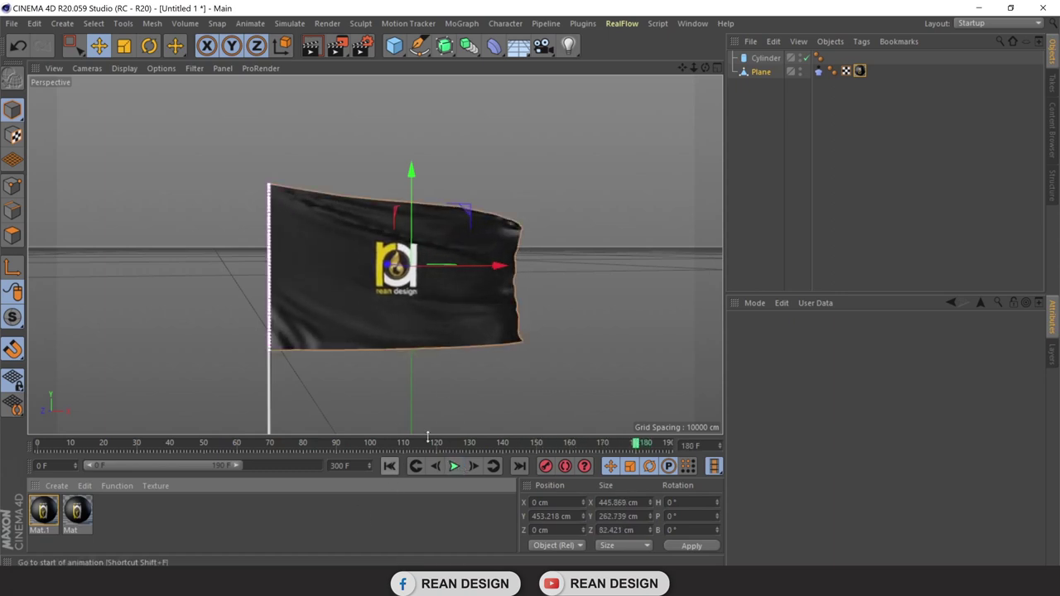
click(389, 467)
click(761, 79)
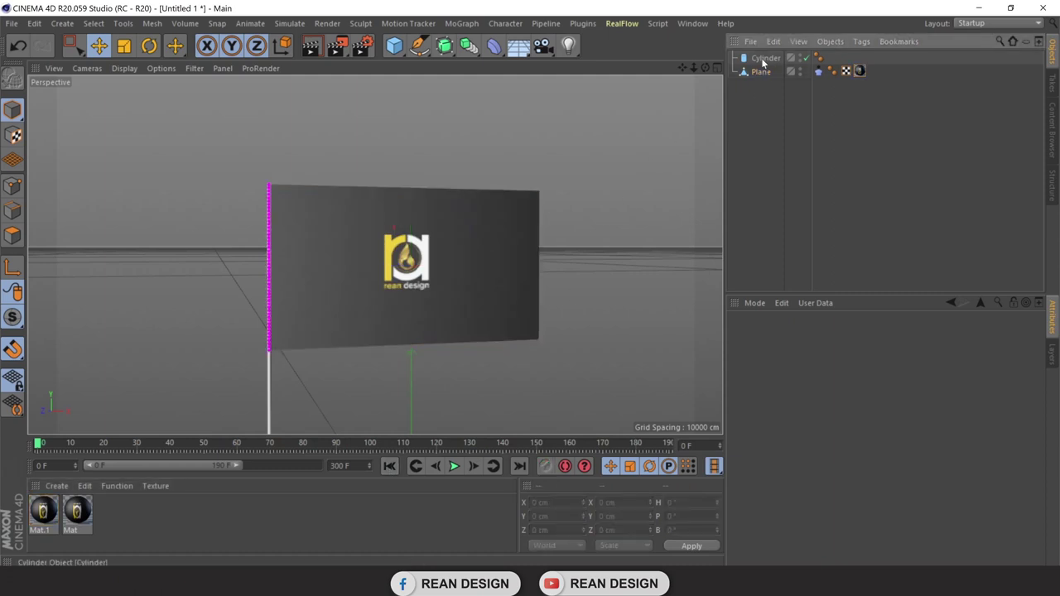
Add a Subdivision Surface generator and make the flag Plane its child.
click(763, 58)
click(761, 72)
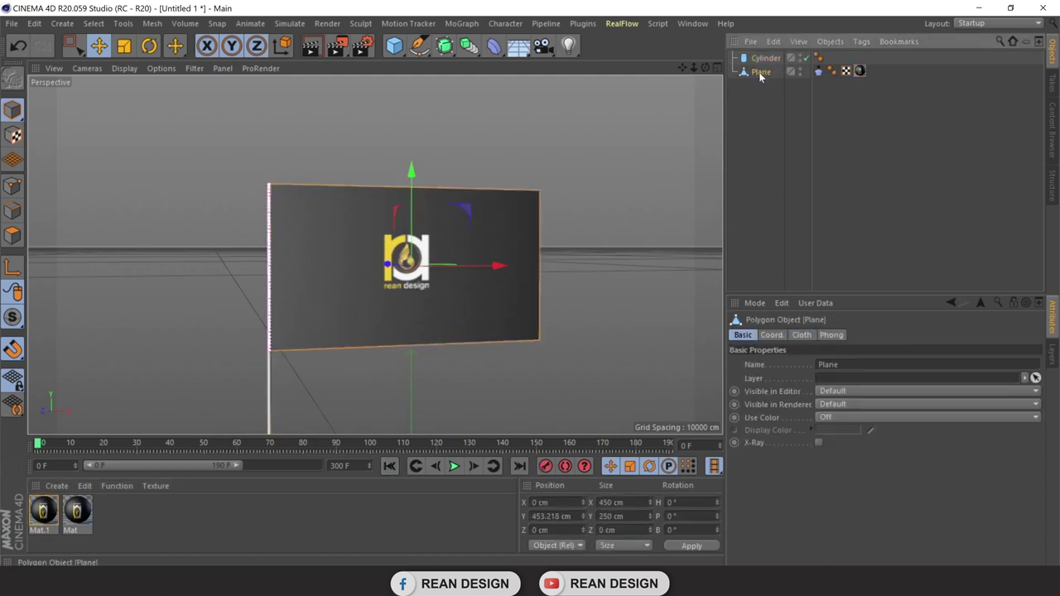
click(446, 53)
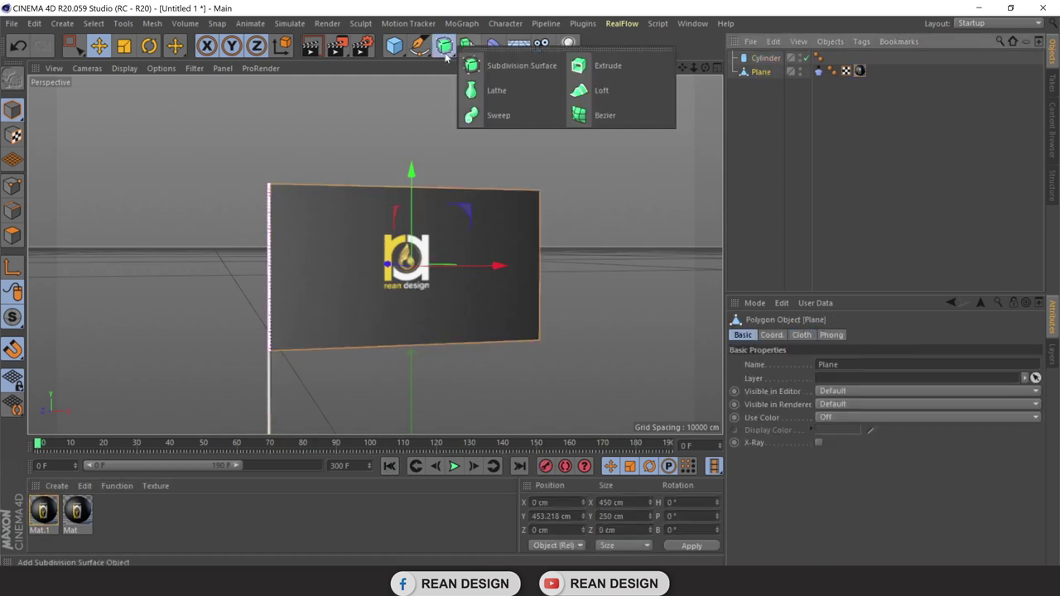
click(526, 72)
click(761, 86)
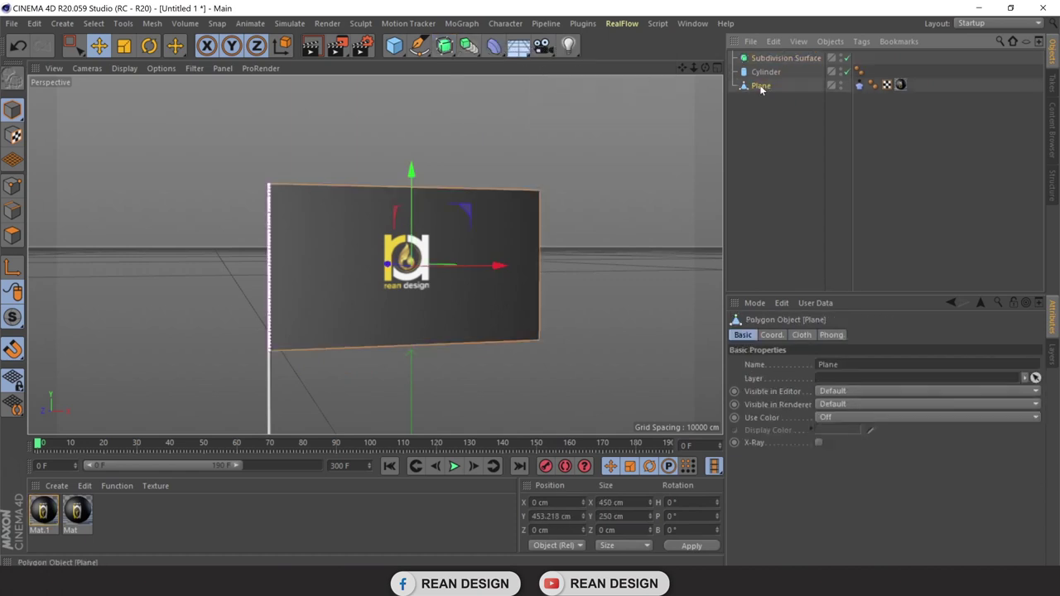
drag(769, 62, 769, 62)
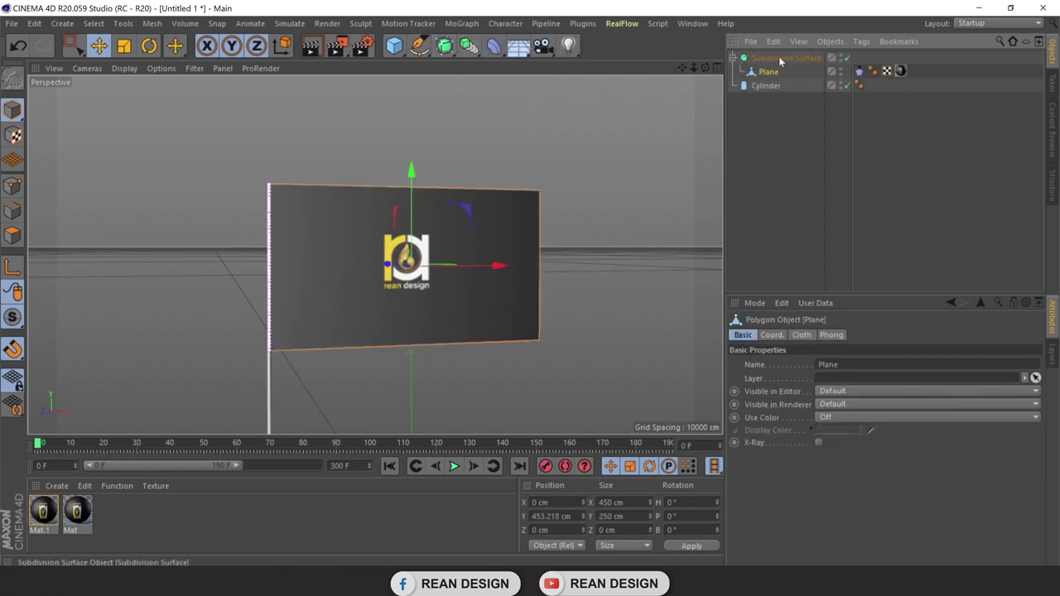
click(780, 58)
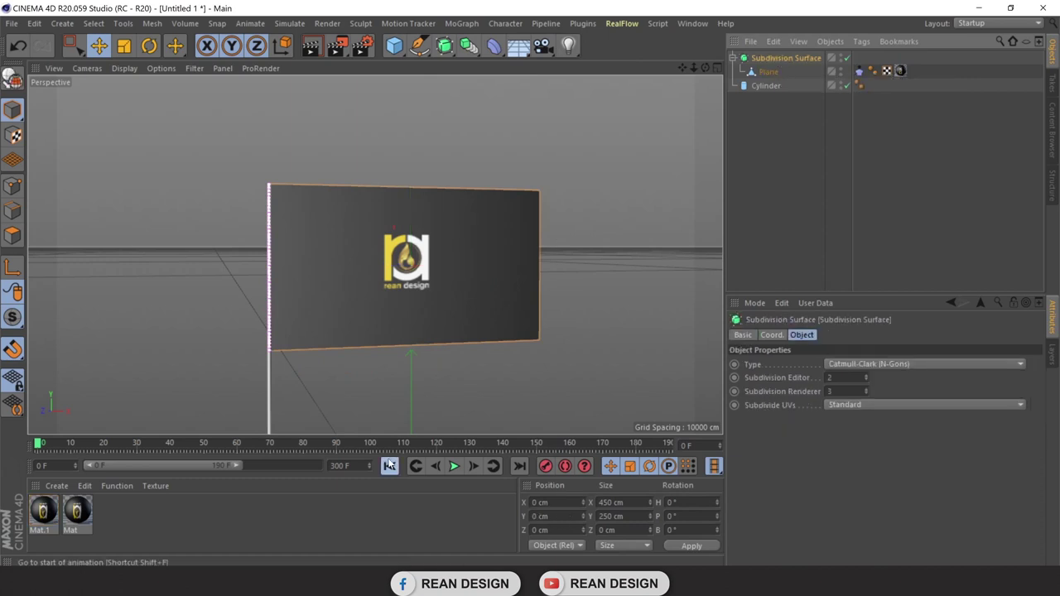